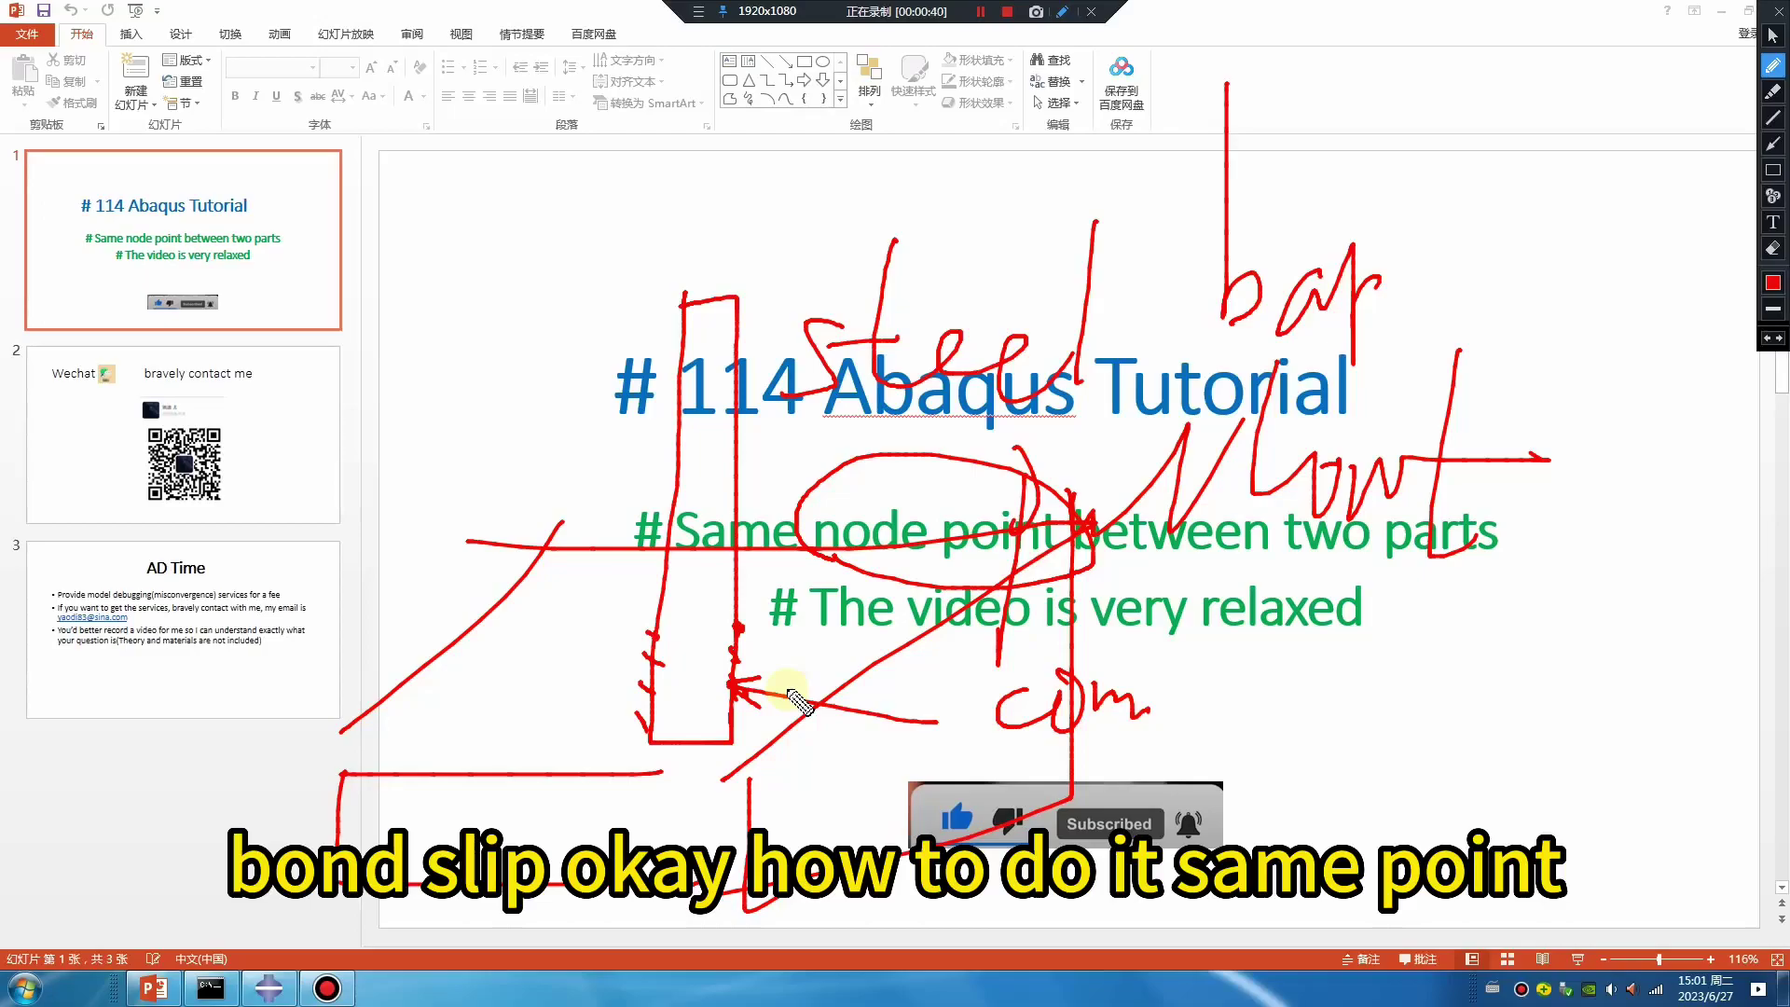
click(650, 634)
drag(645, 658, 652, 737)
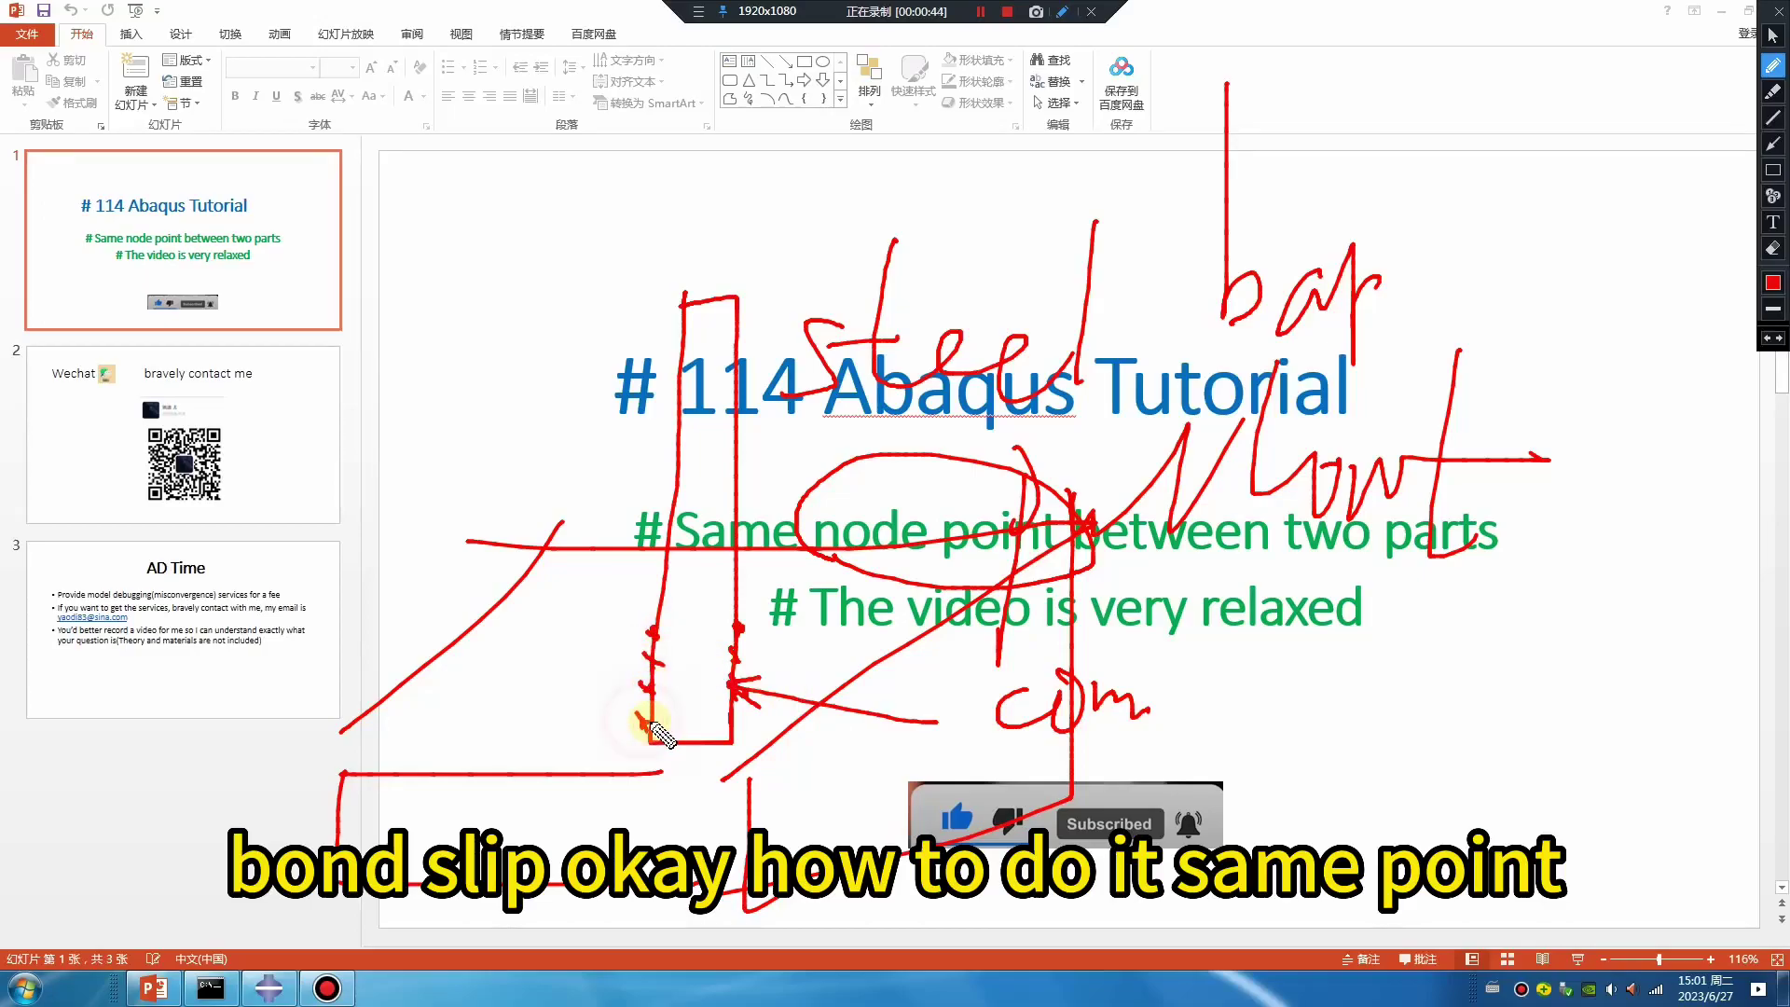
key(Escape)
Switch to Abaqus/CAE and start a 3D deformable solid extrusion part named concret with approximate size 200
click(279, 981)
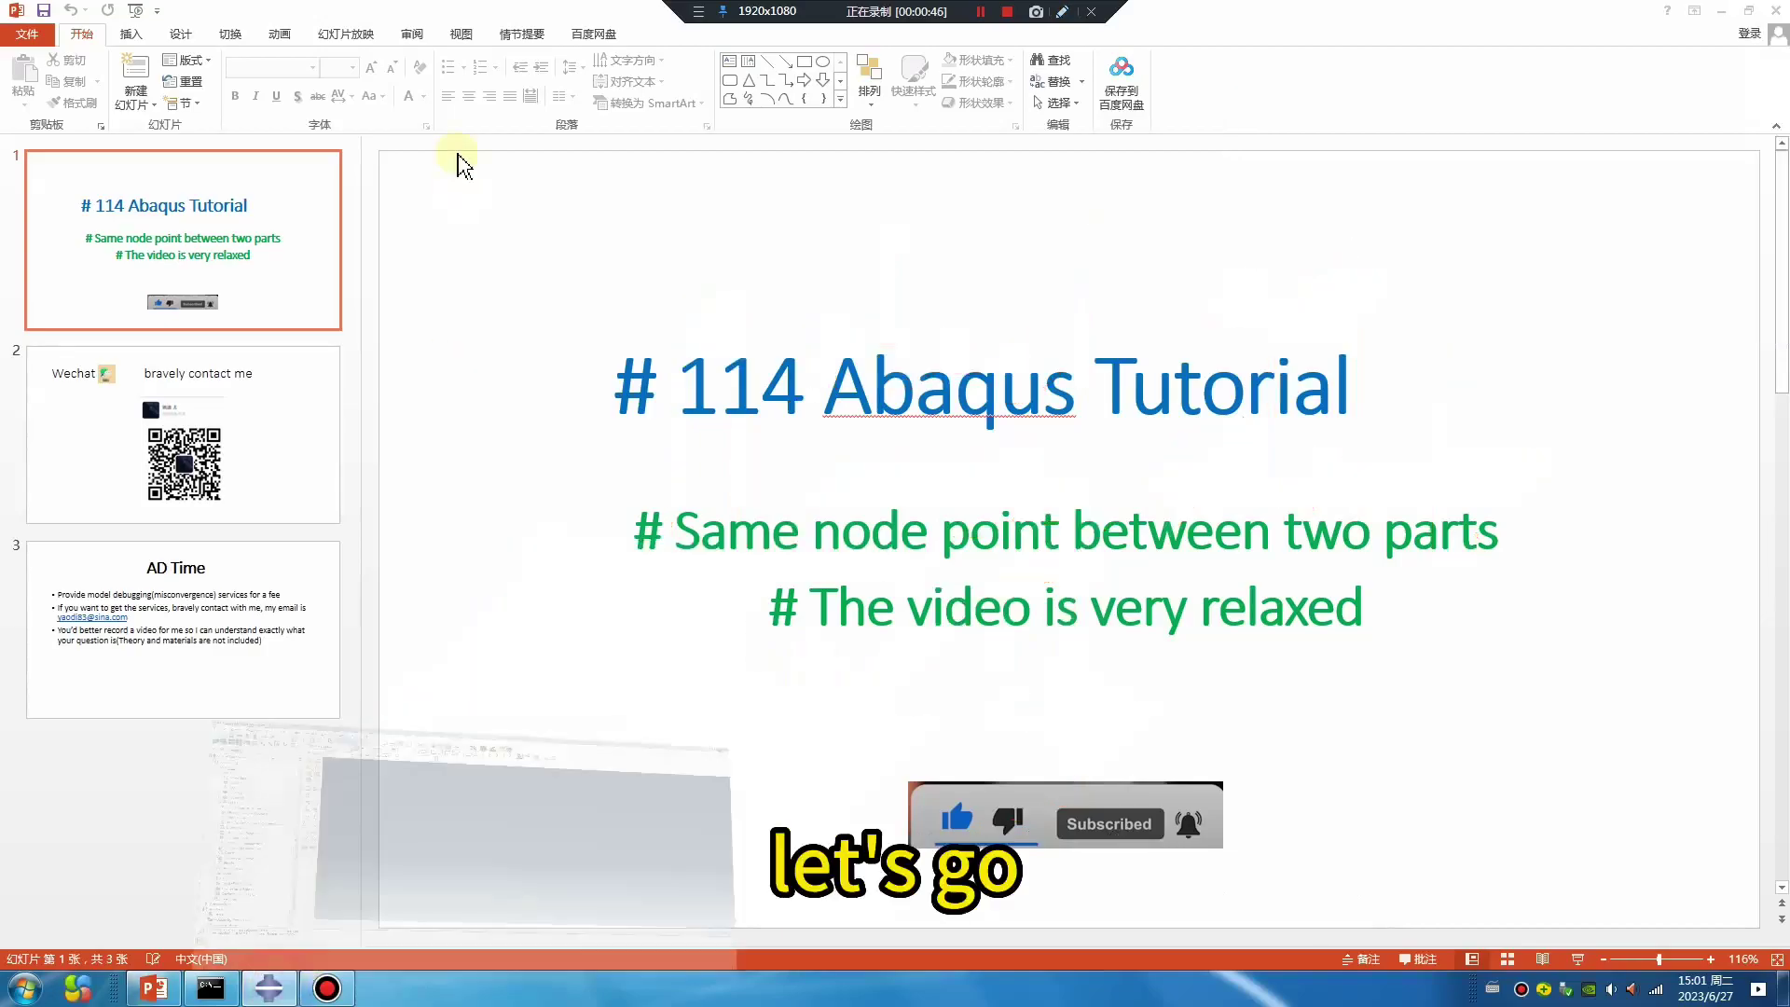
click(318, 143)
click(320, 145)
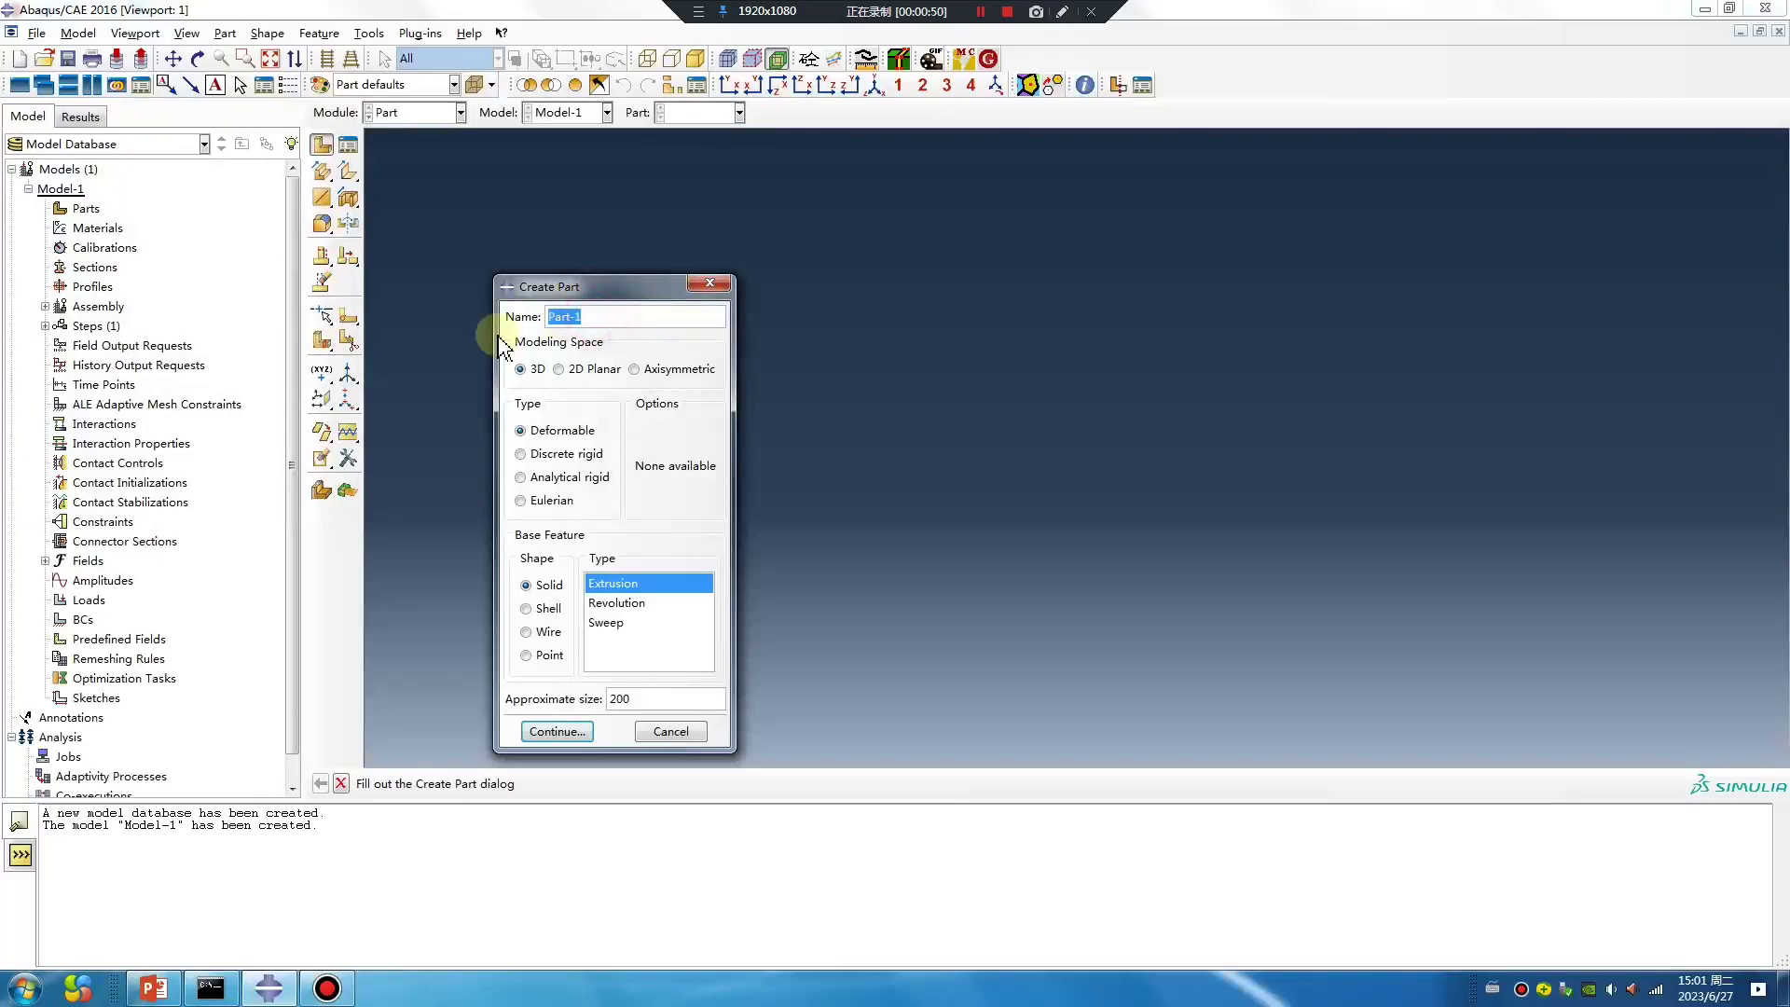
text(concr)
key(BackSpace)
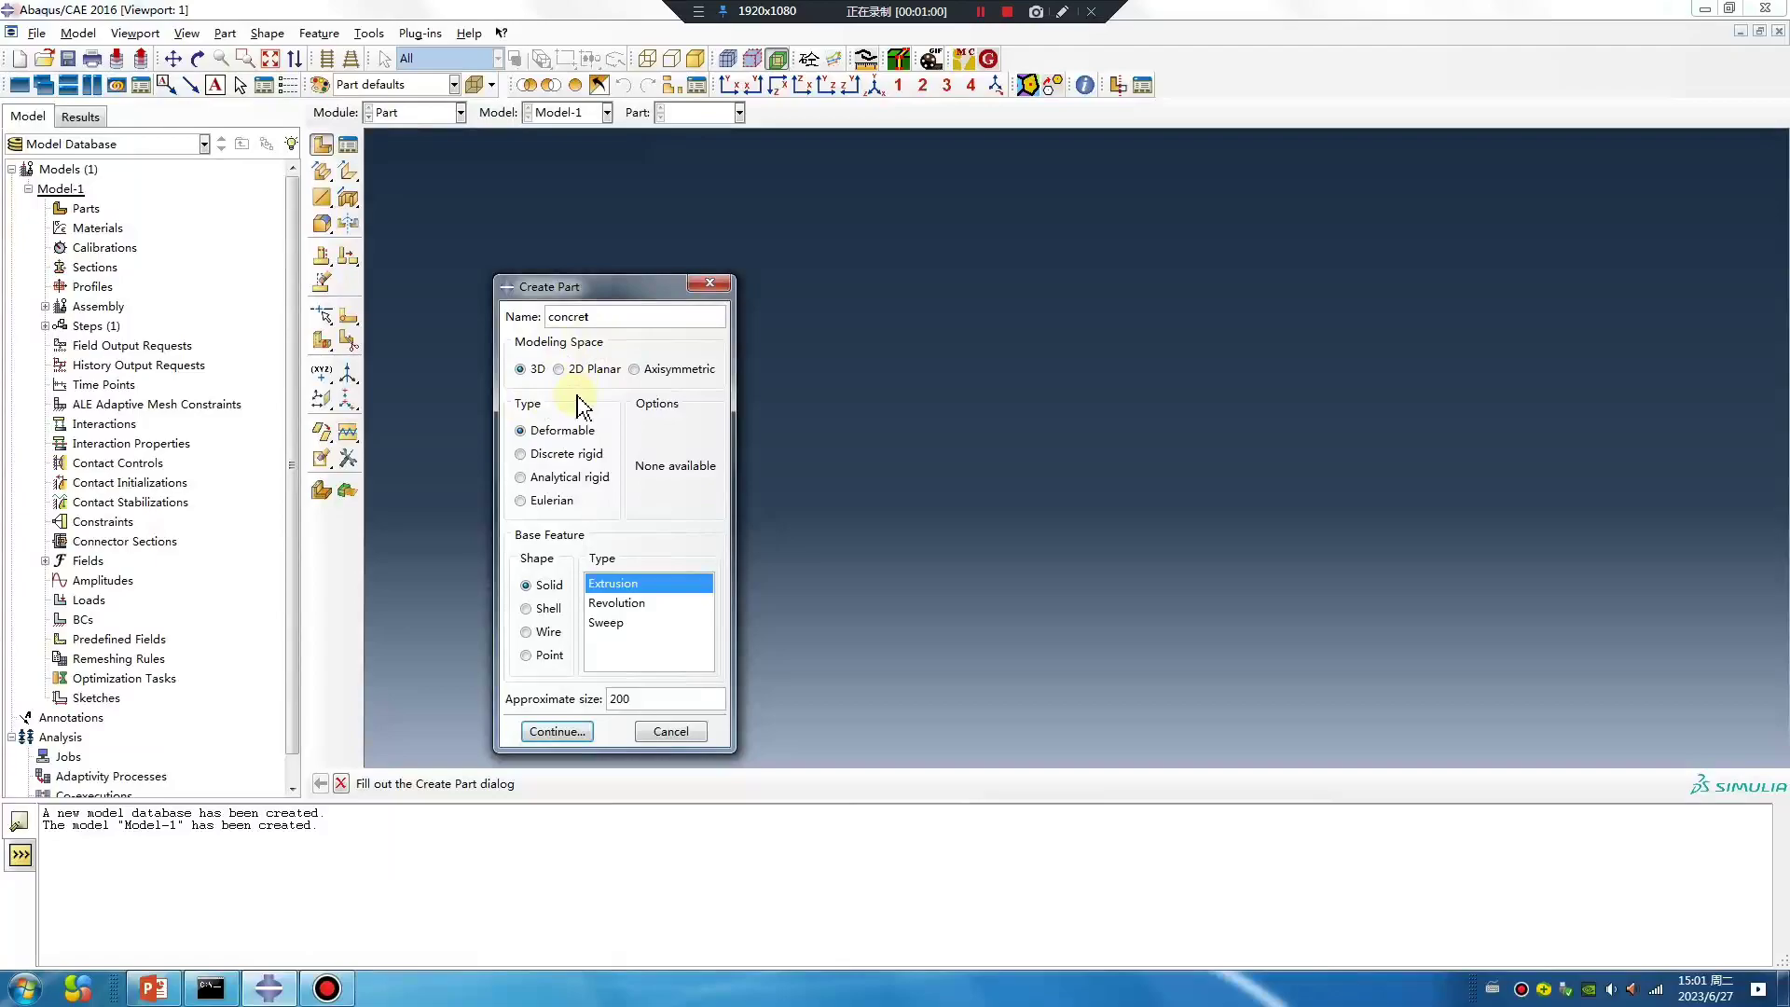
click(569, 731)
Sketch a square about 20 by 20 centred on the origin and extrude it into the solid concrete block
click(349, 174)
click(987, 540)
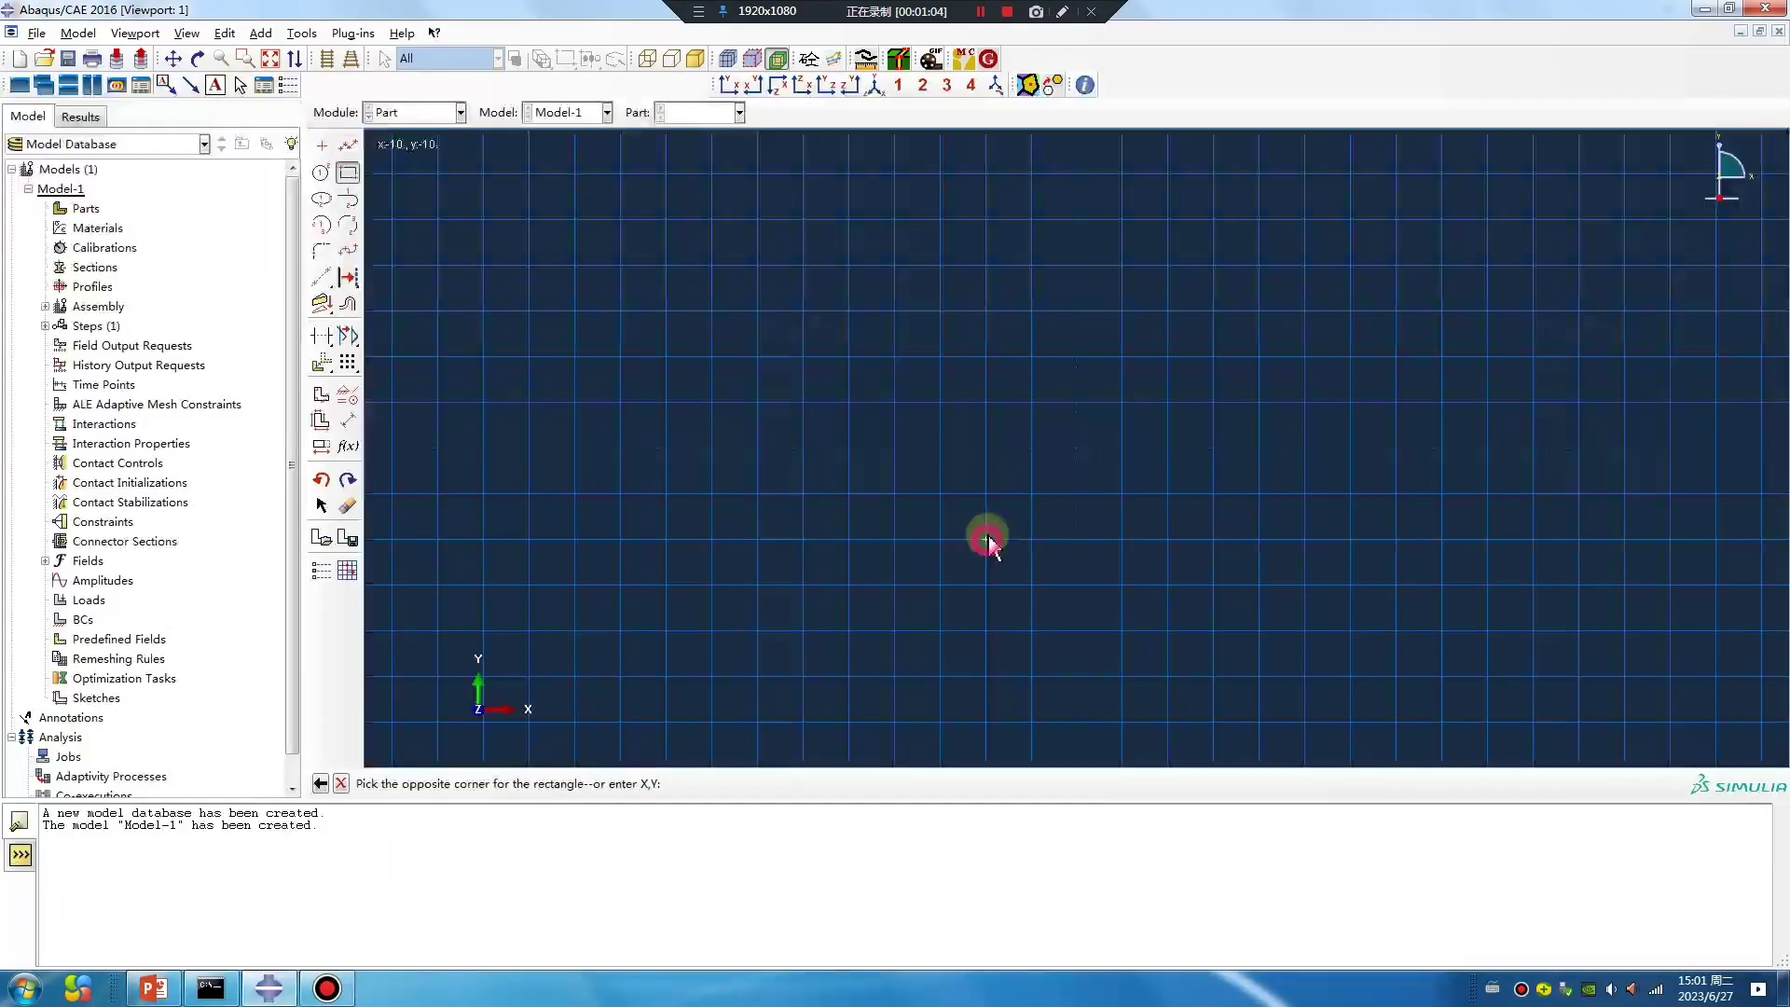
click(1171, 356)
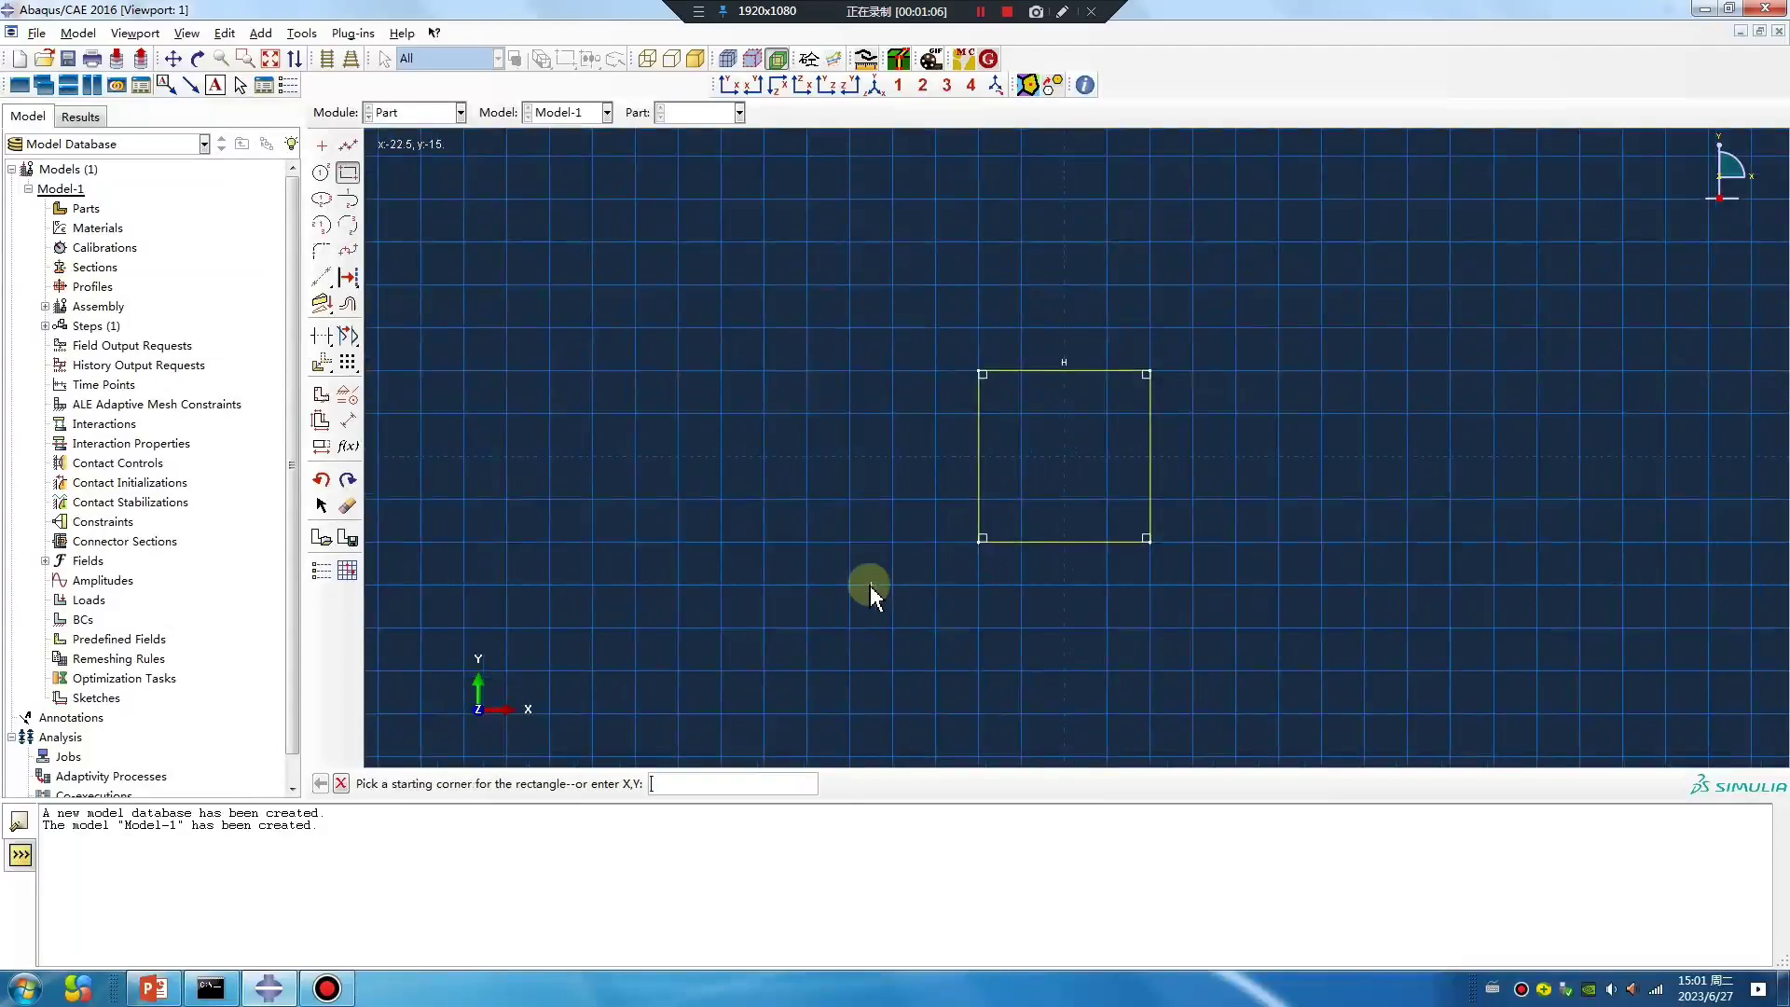
middle_click(820, 576)
middle_click(731, 531)
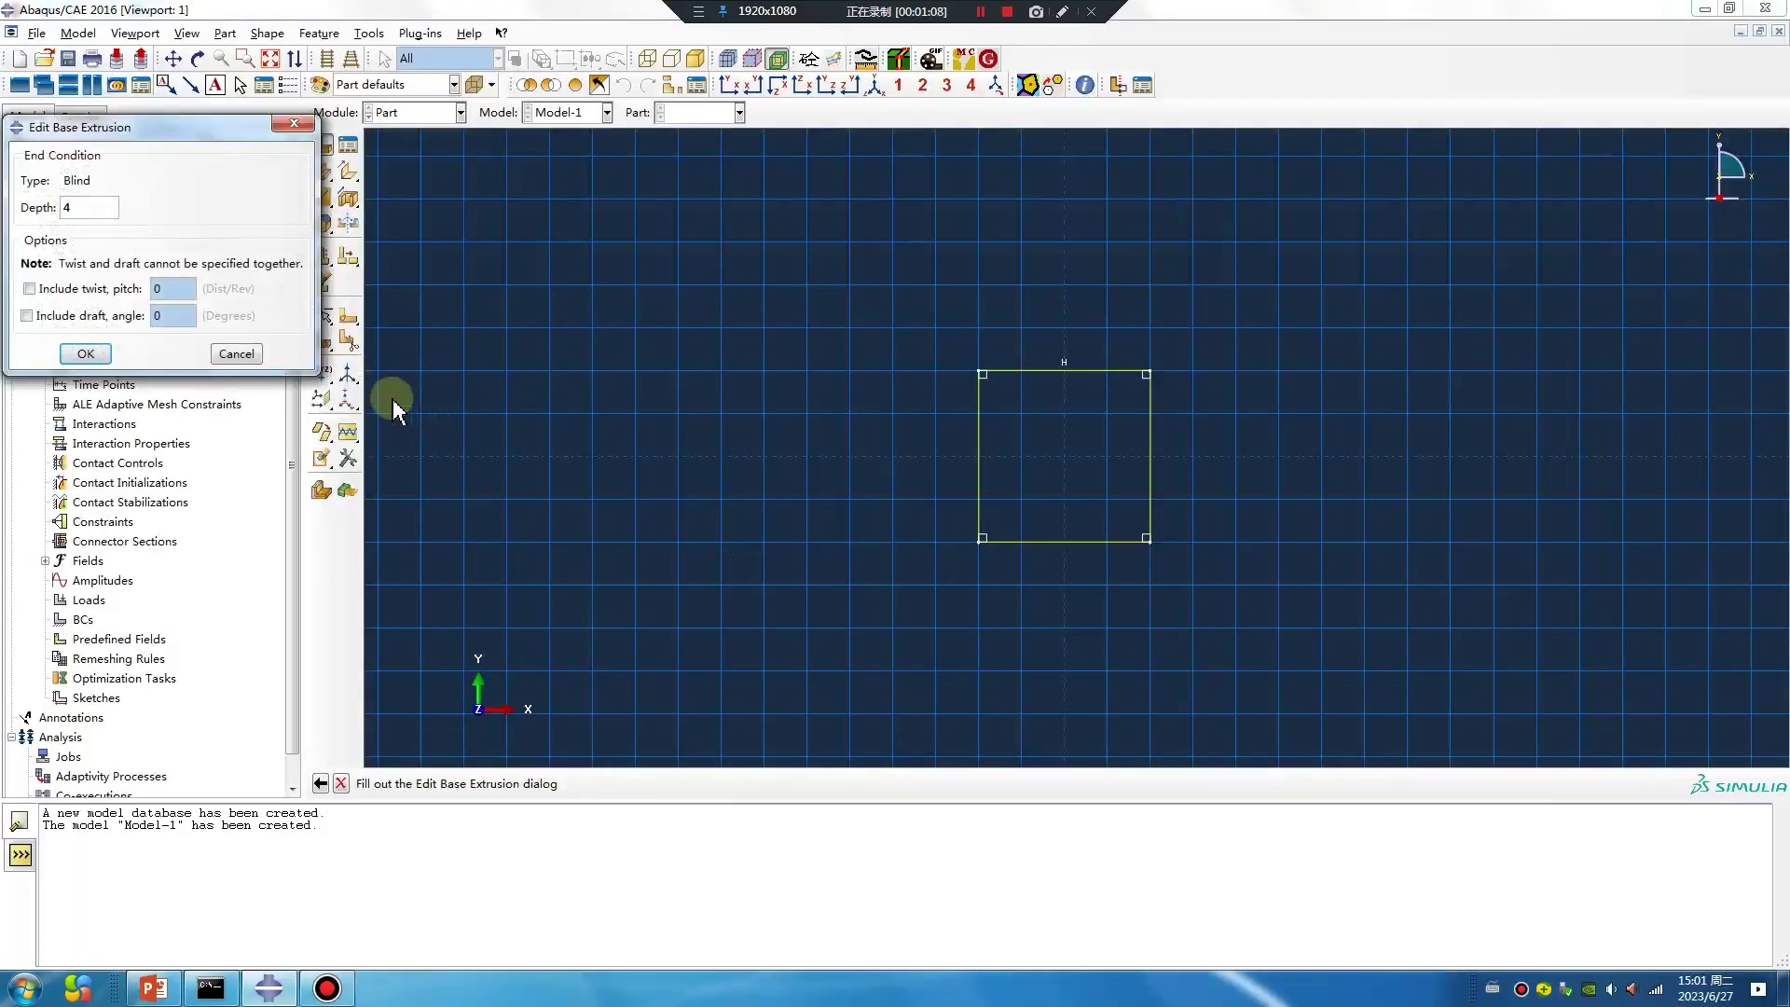
key(Return)
Start a second 3D deformable solid extrusion part named steel bar with approximate size 200
click(322, 145)
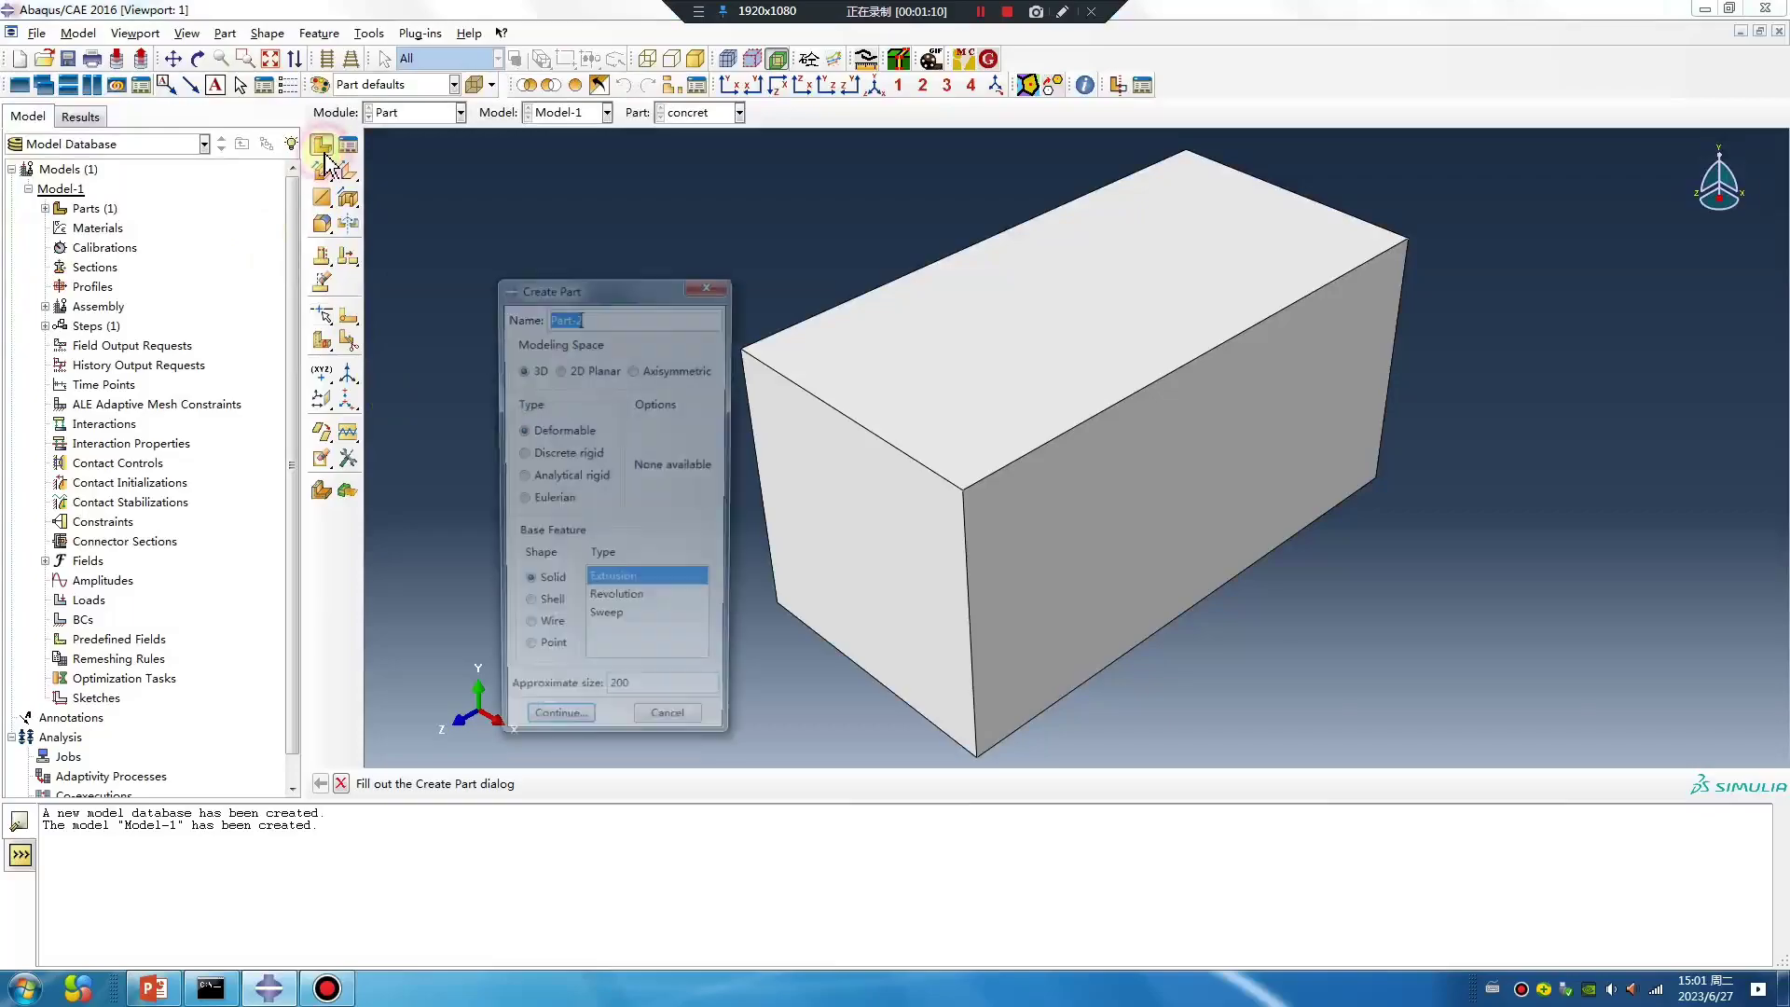
text(steel)
key(BackSpace)
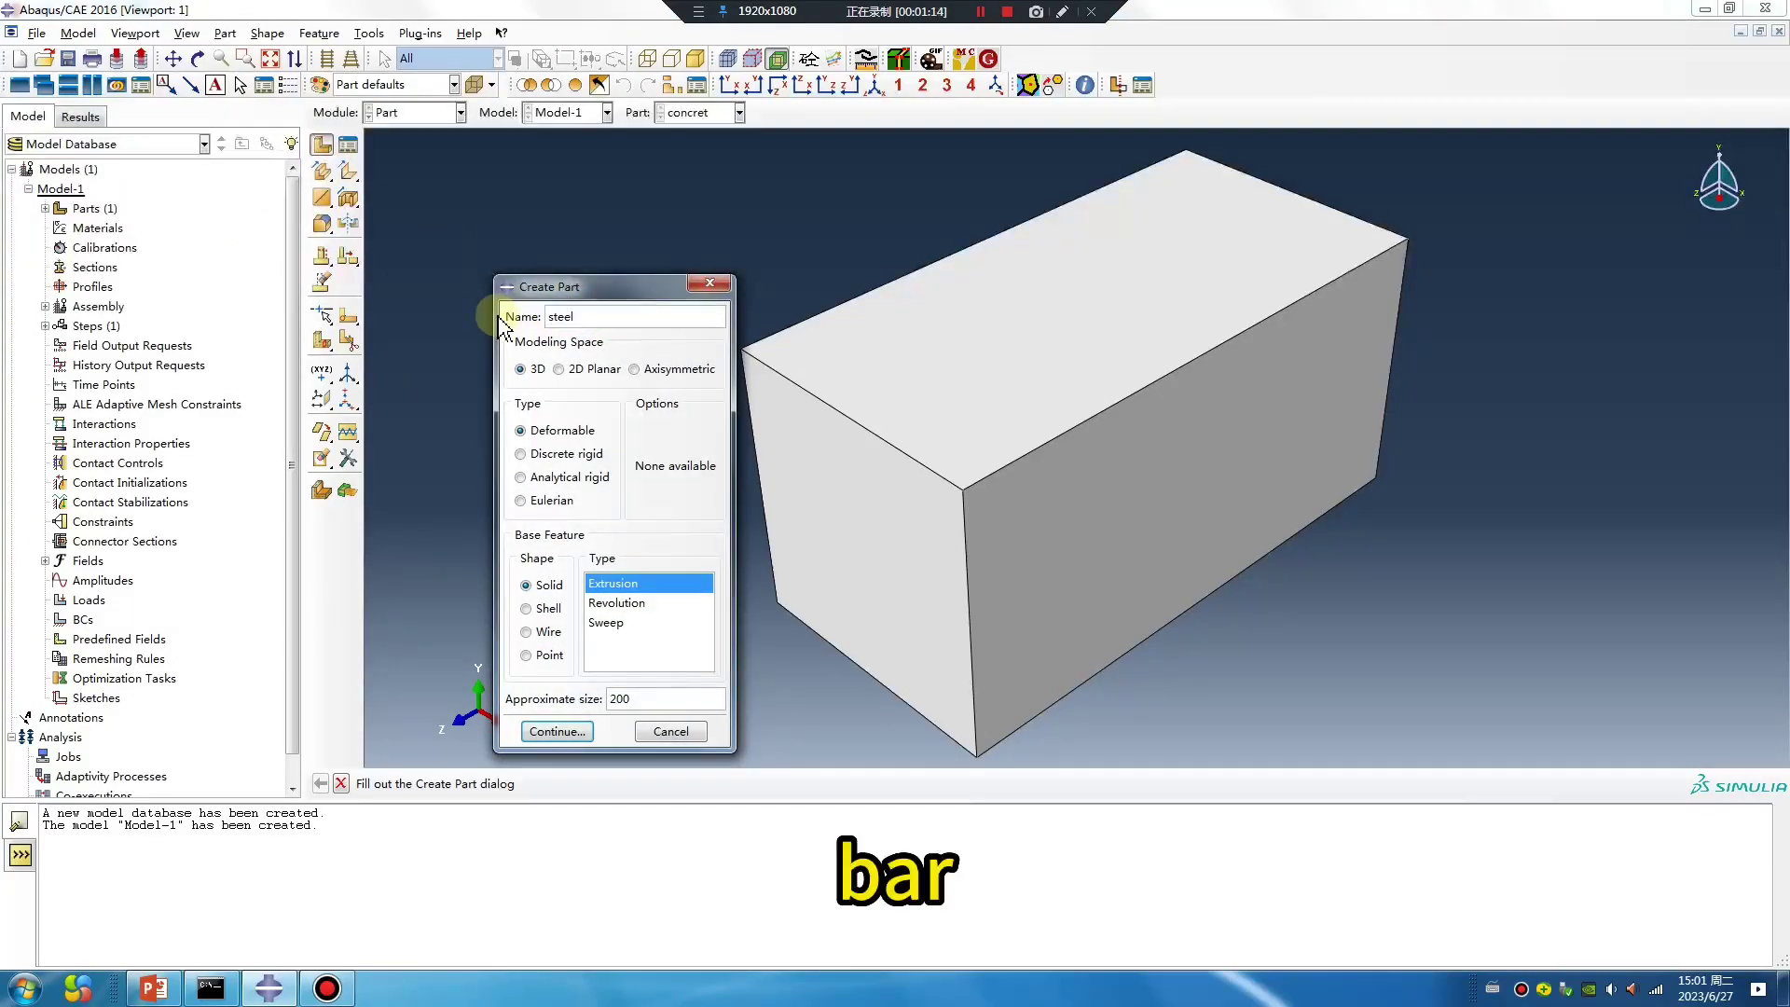
text(bar)
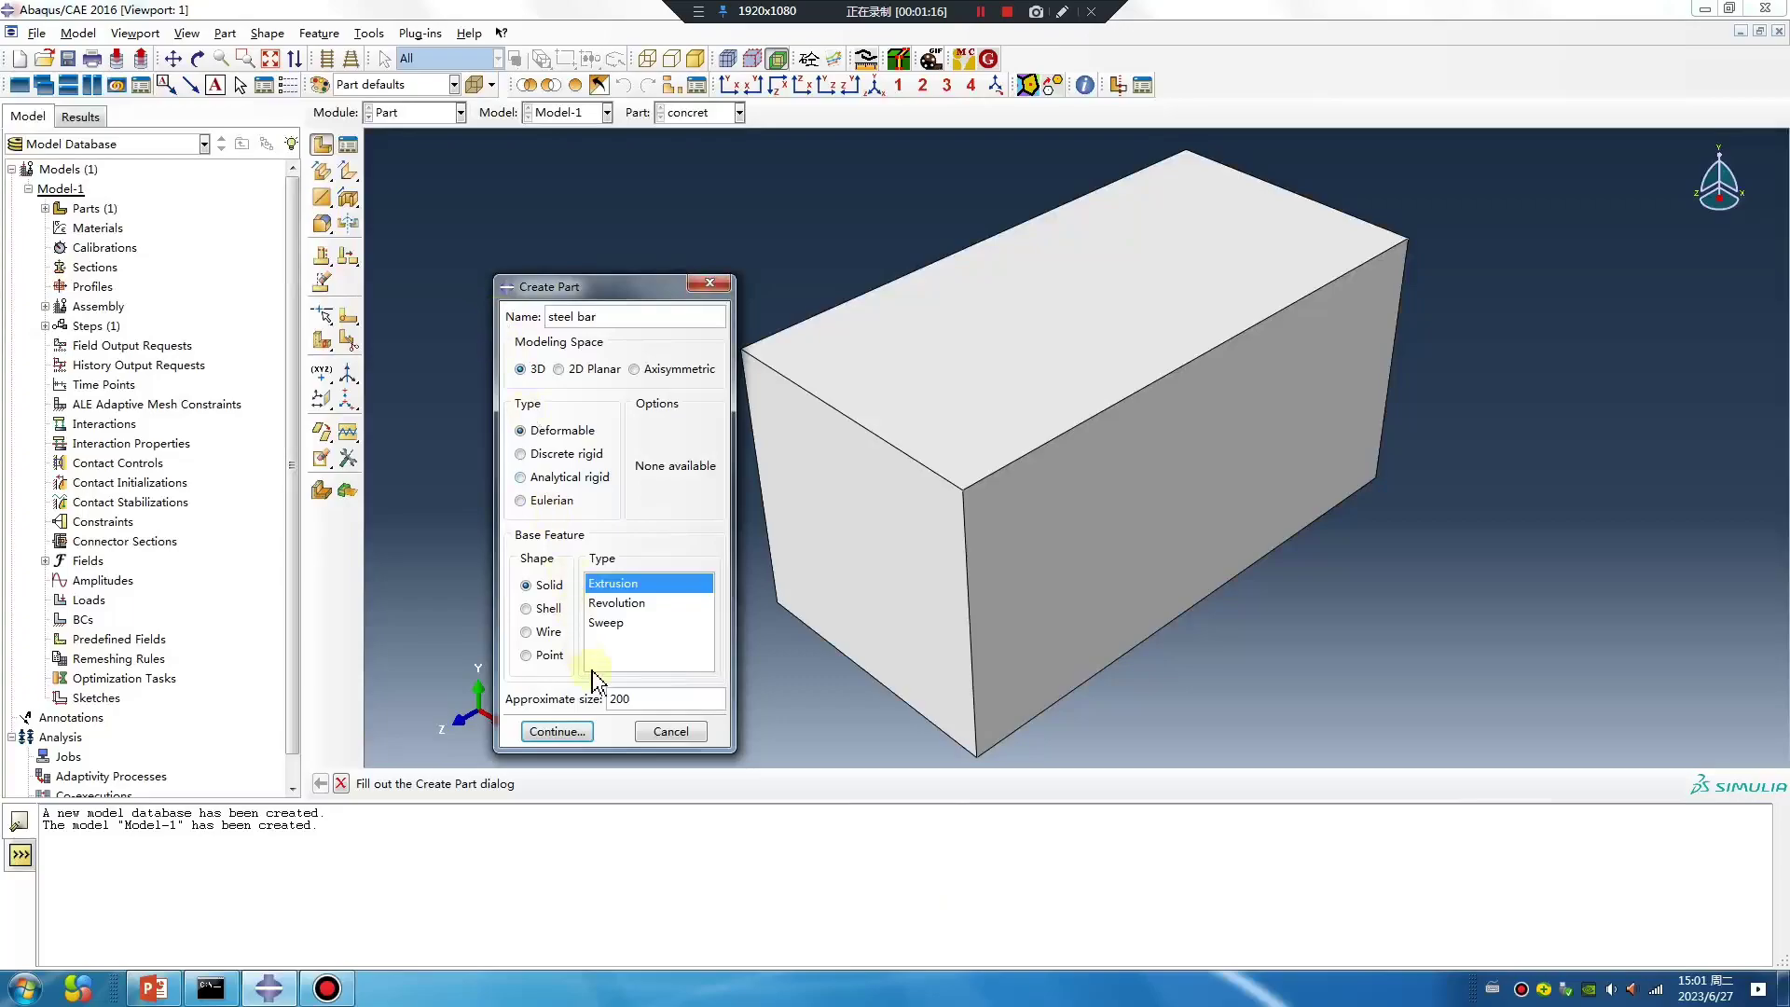
click(557, 732)
Sketch a circle of about 2.5 radius centred on the origin and extrude it to a depth of 70
click(322, 171)
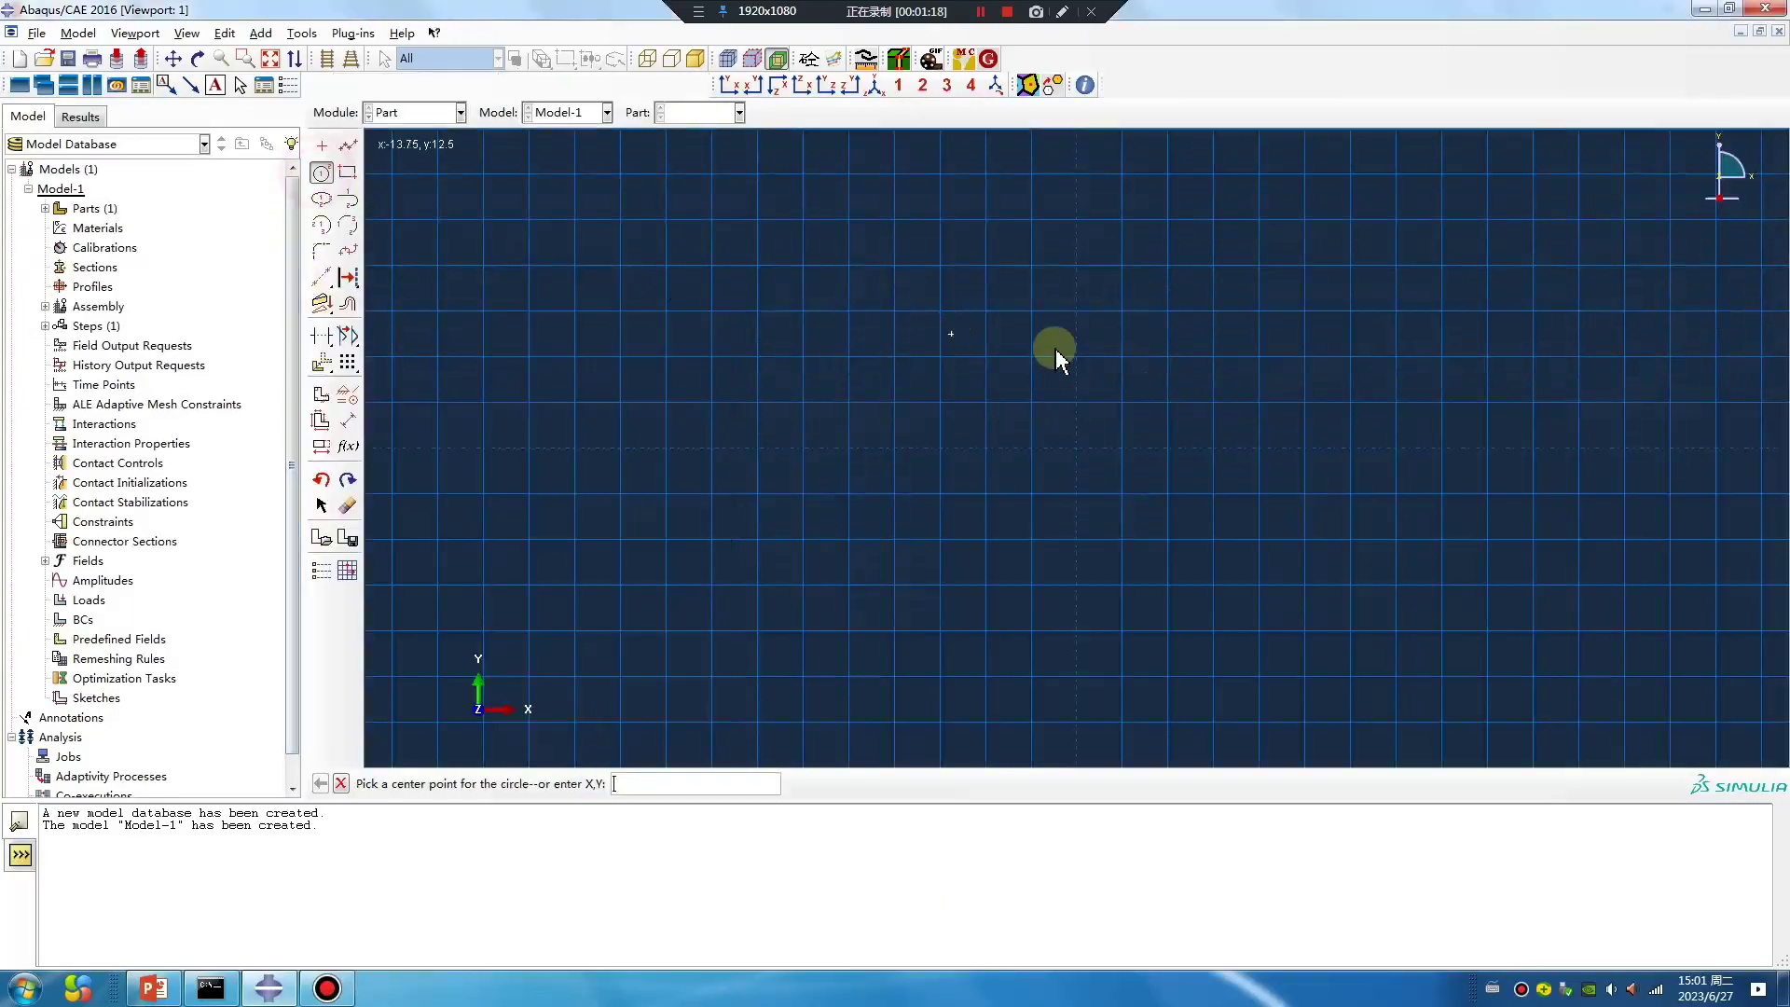
click(1076, 449)
click(1099, 449)
middle_click(809, 568)
middle_click(810, 569)
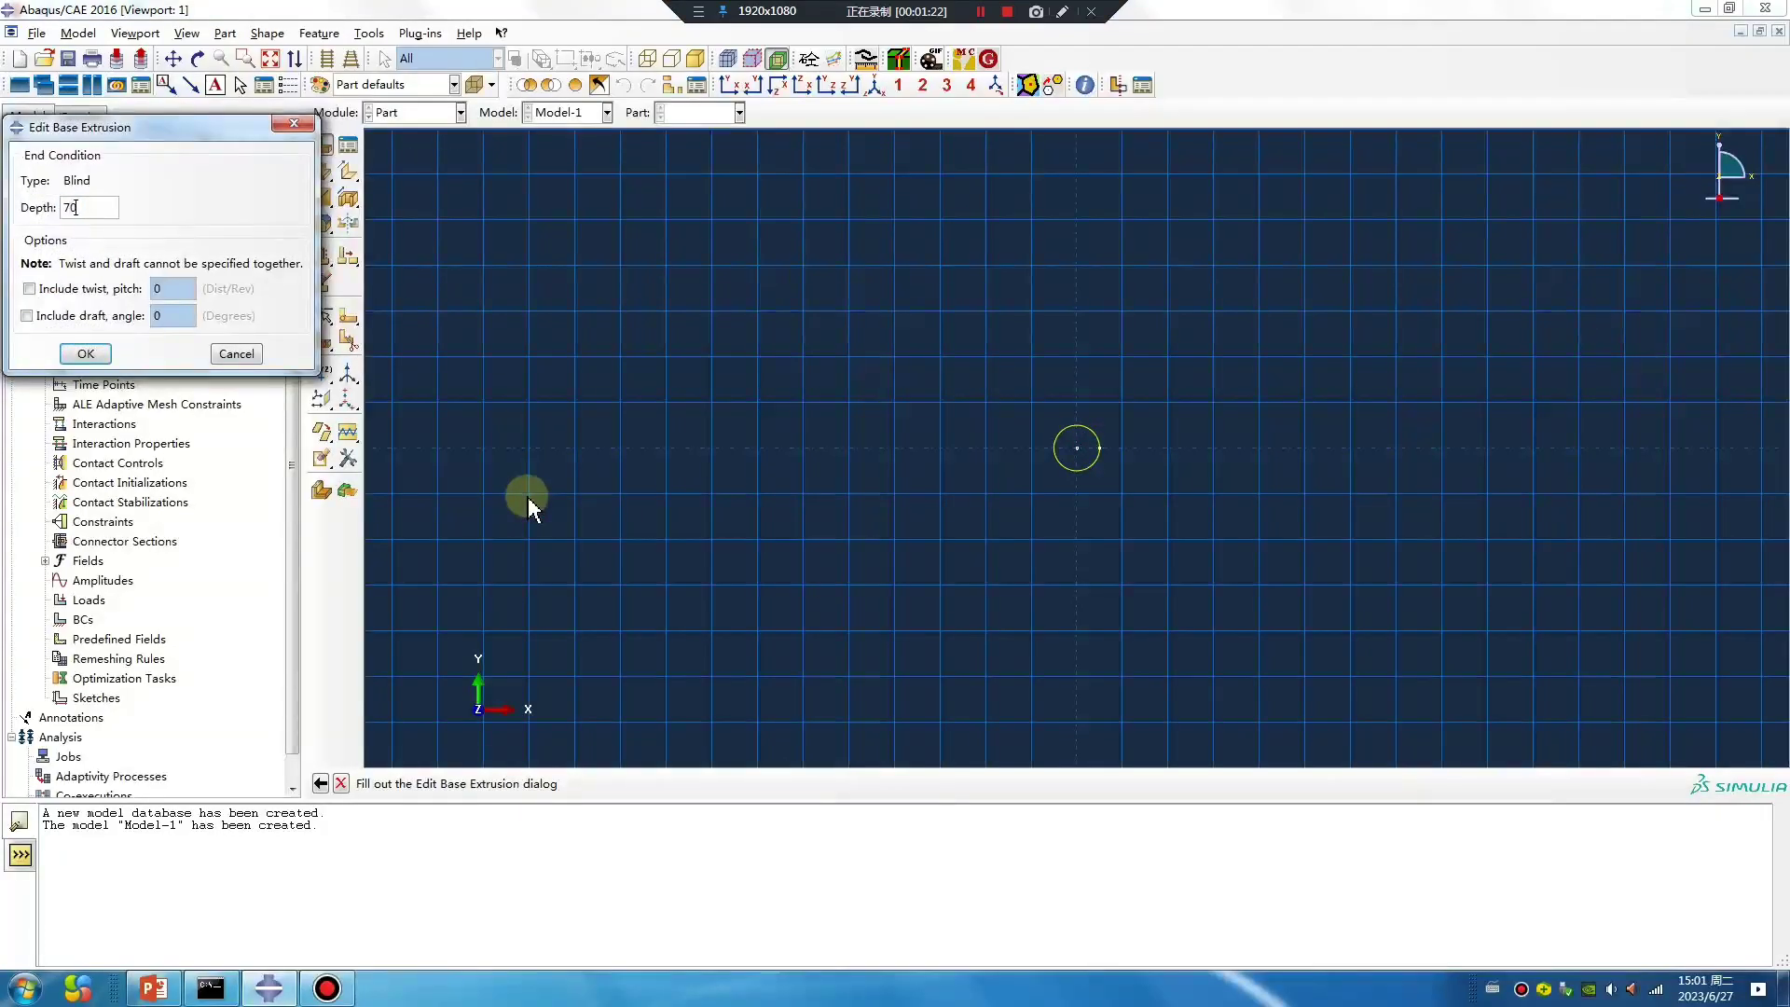
key(Return)
In the Assembly module, create dependent instances of both the concret and steel bar parts
click(406, 110)
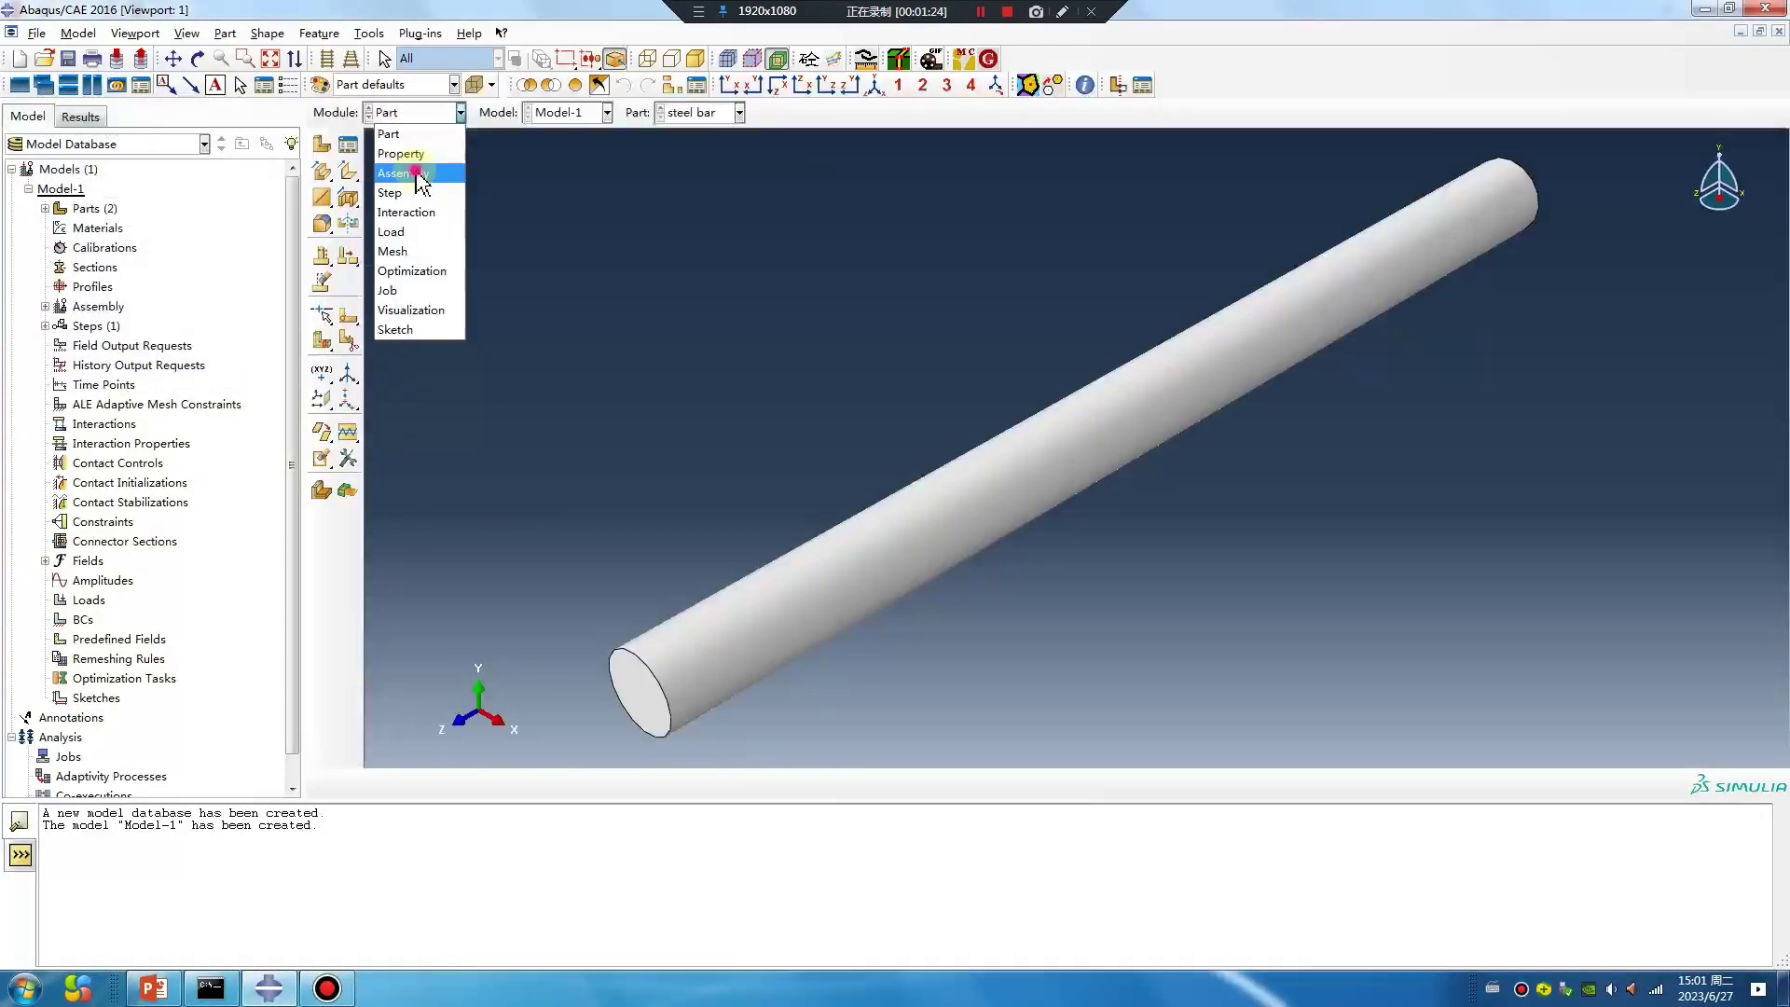
click(403, 173)
click(322, 144)
drag(65, 368, 64, 386)
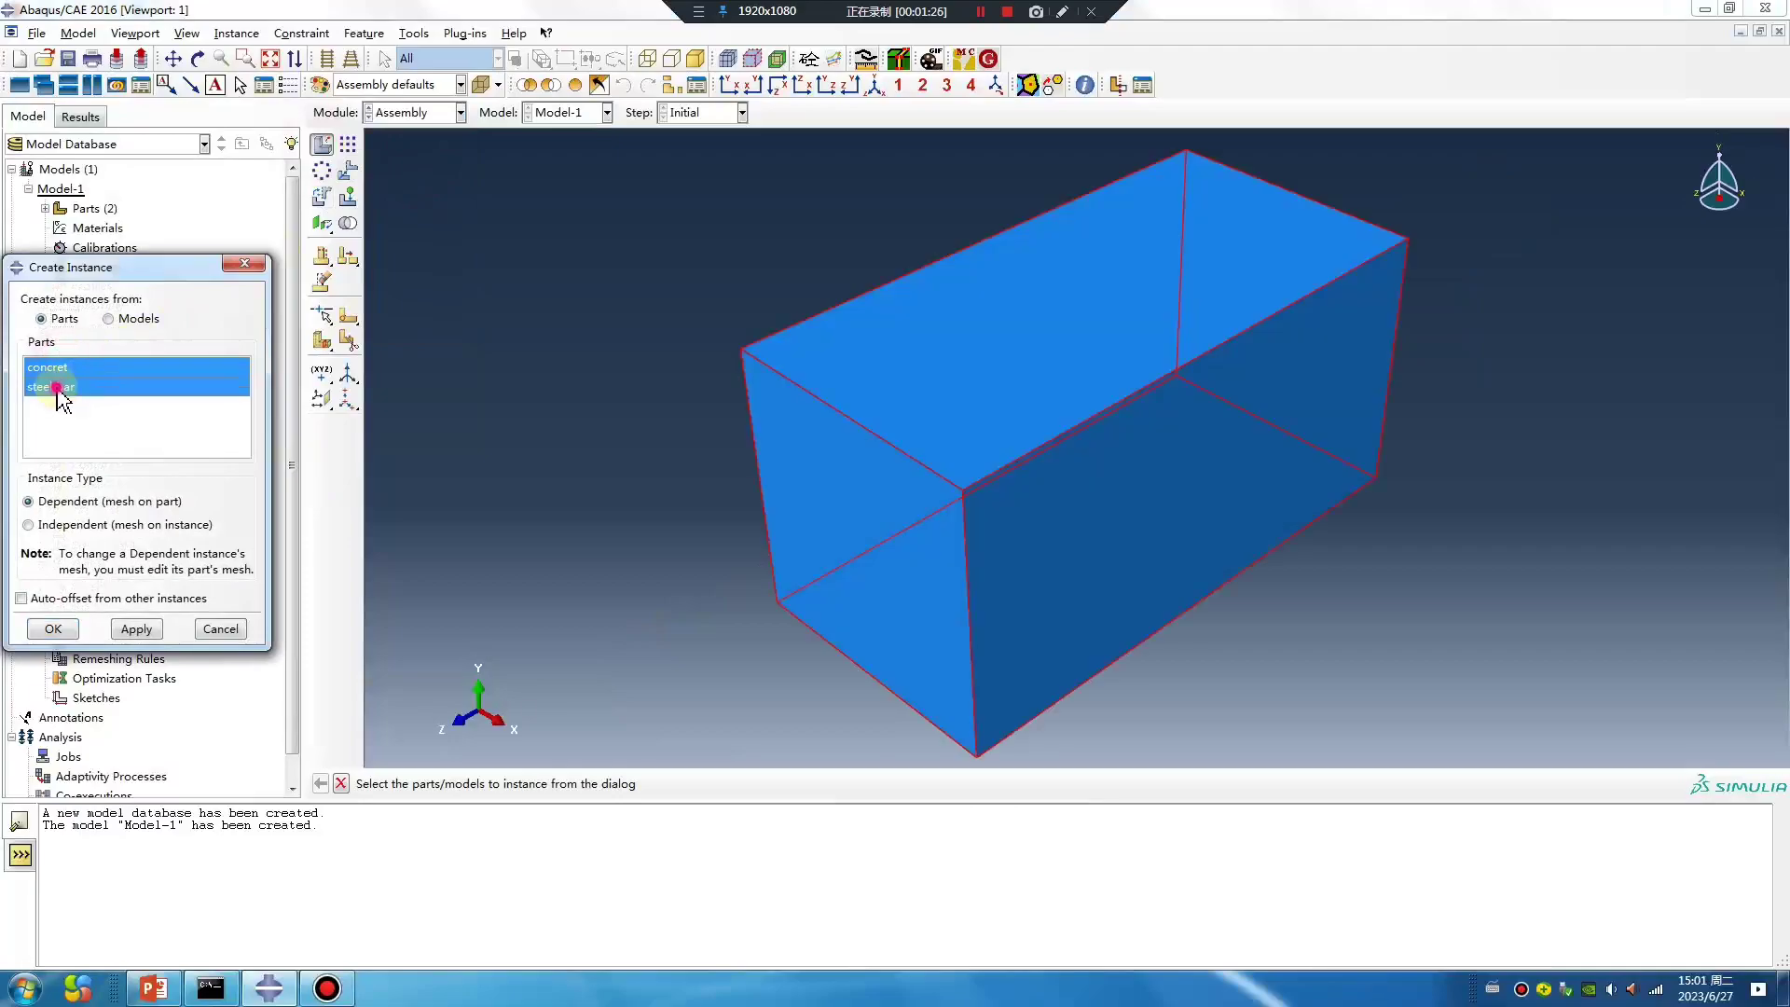
click(58, 629)
Cut the steel bar's geometry out of the concrete block instance as new part Part-1, suppressing the original instances
ctrl+alt+drag(1031, 472, 799, 500)
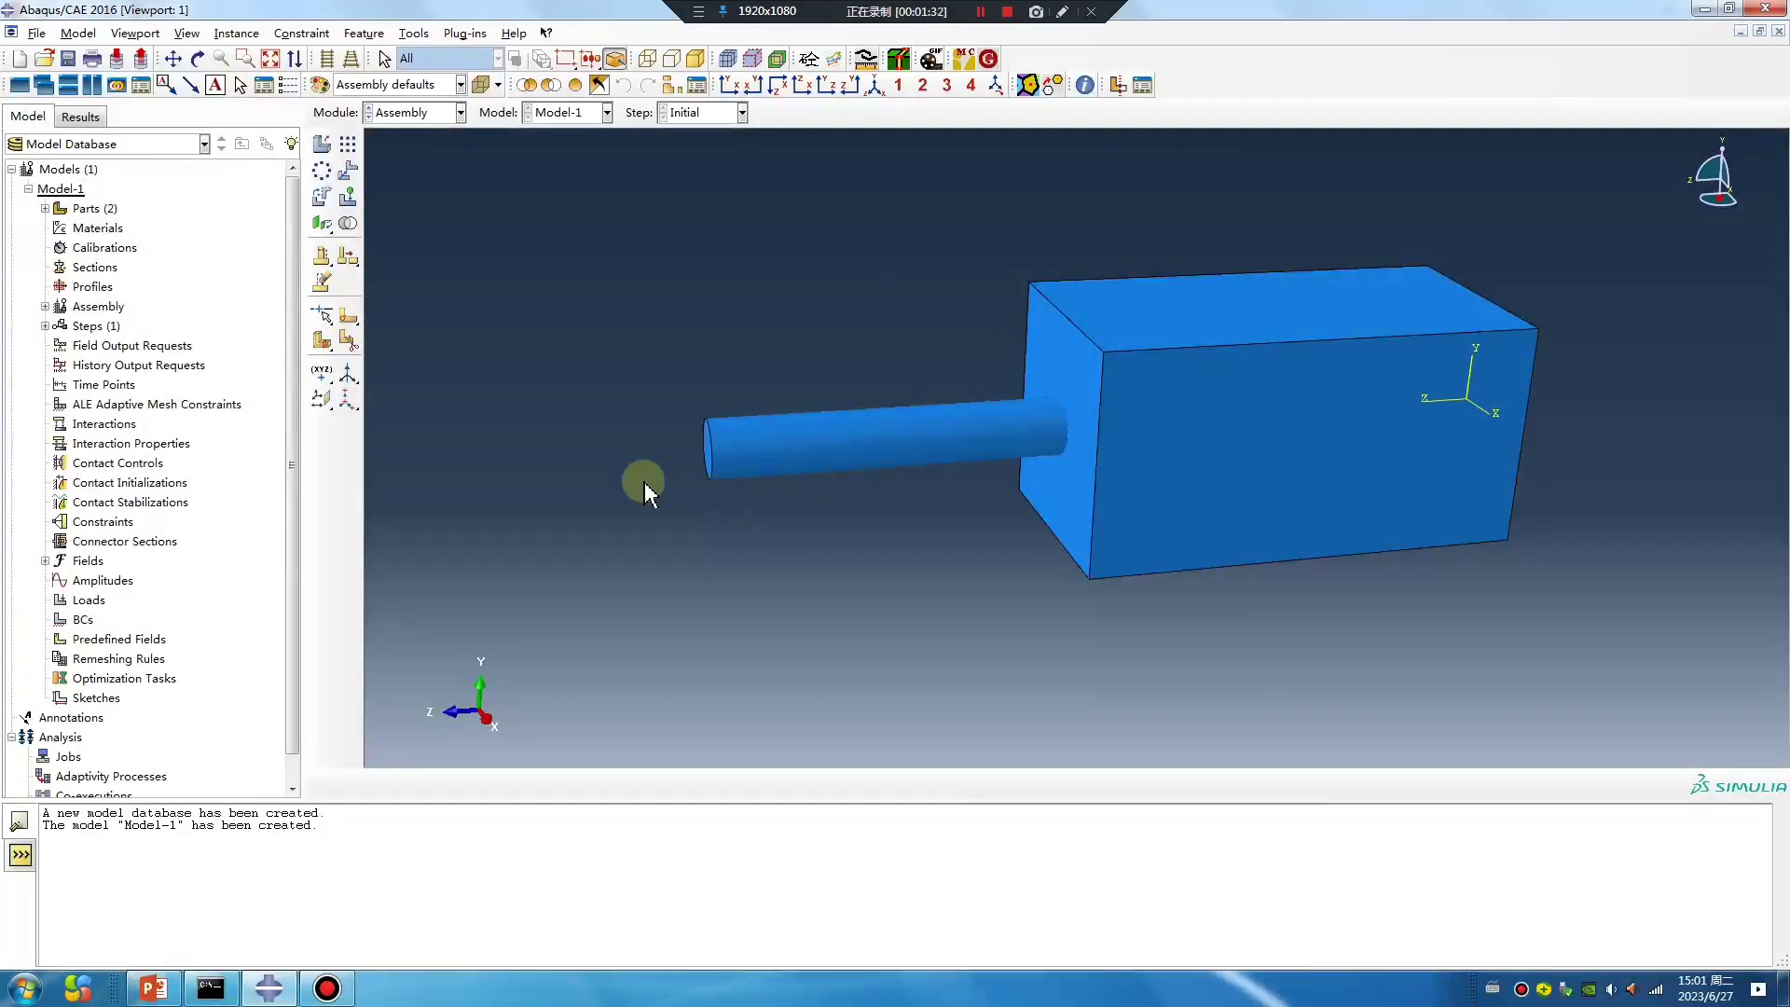
click(350, 225)
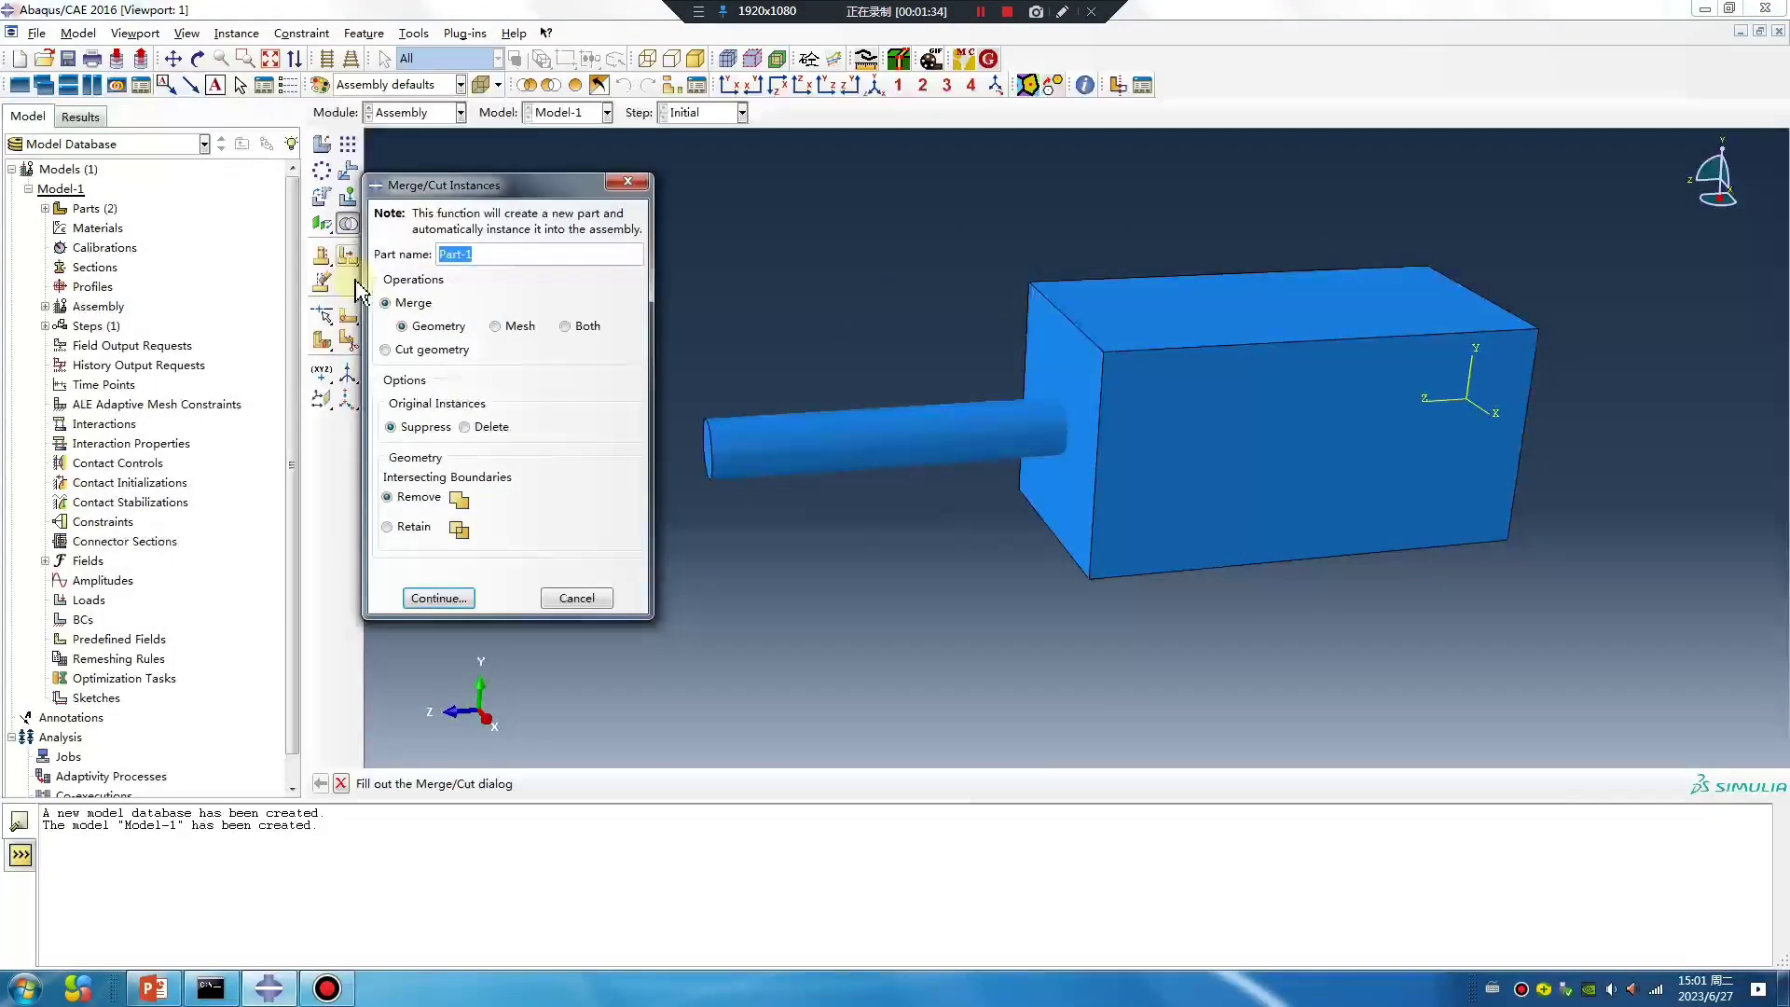
click(387, 351)
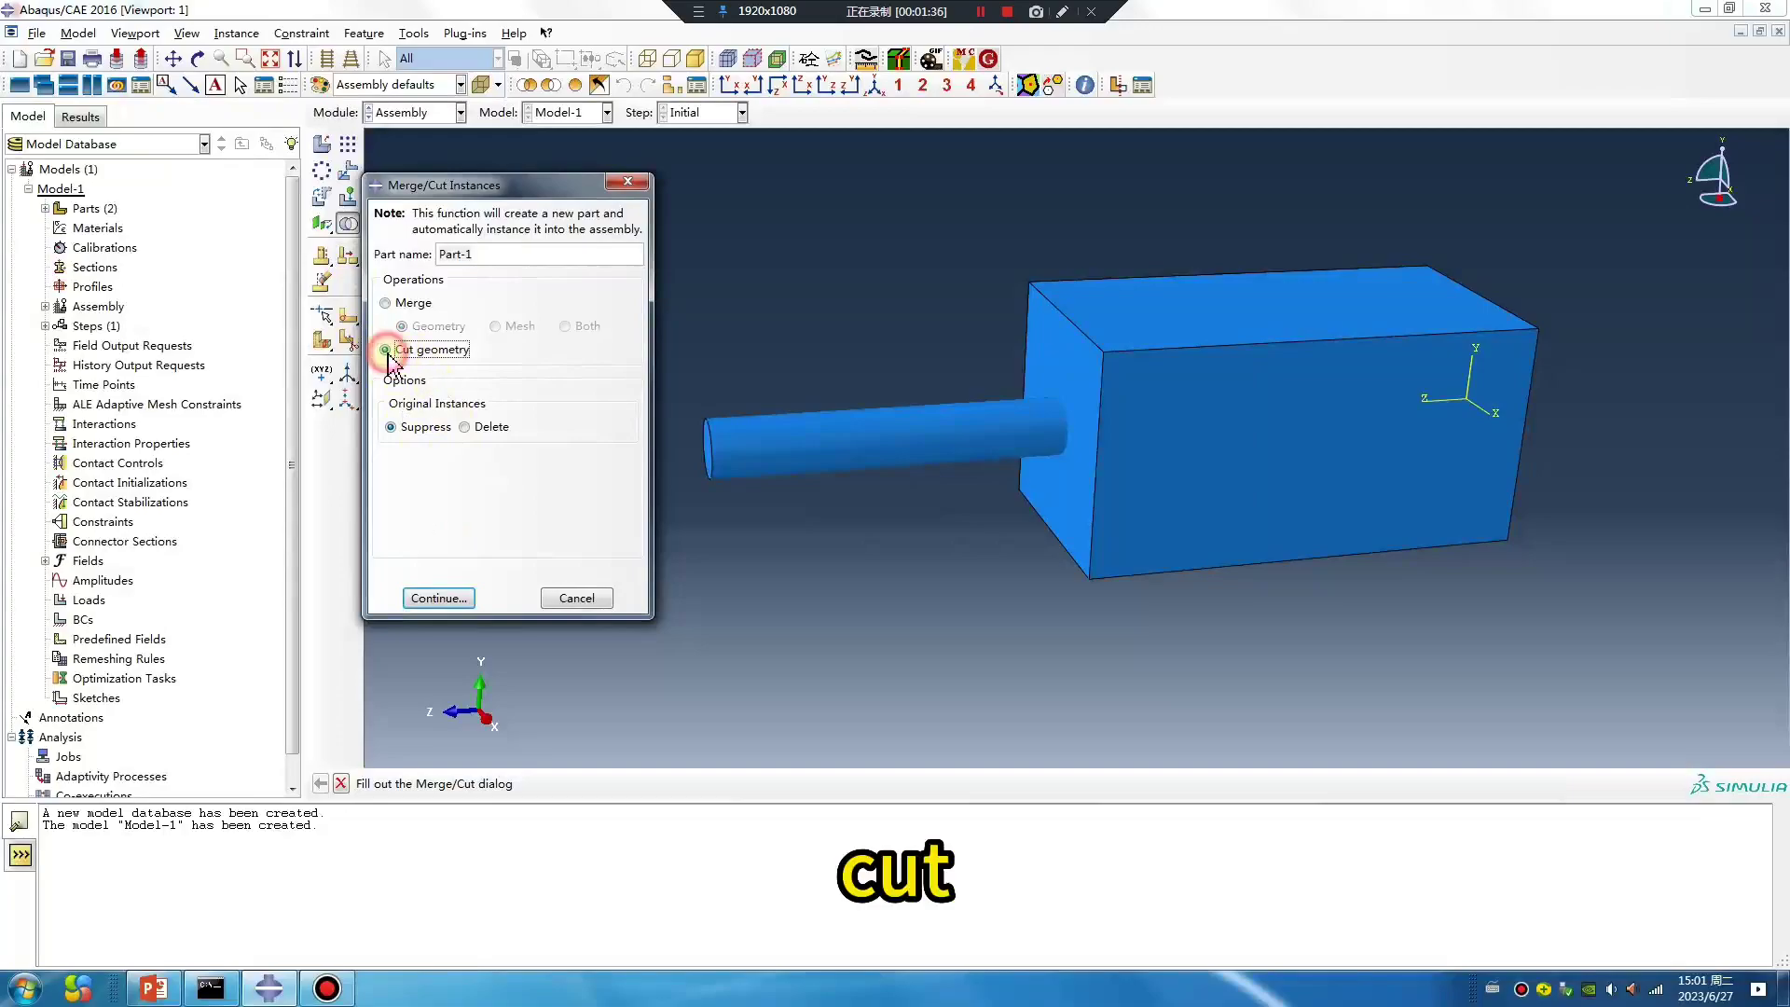
click(457, 599)
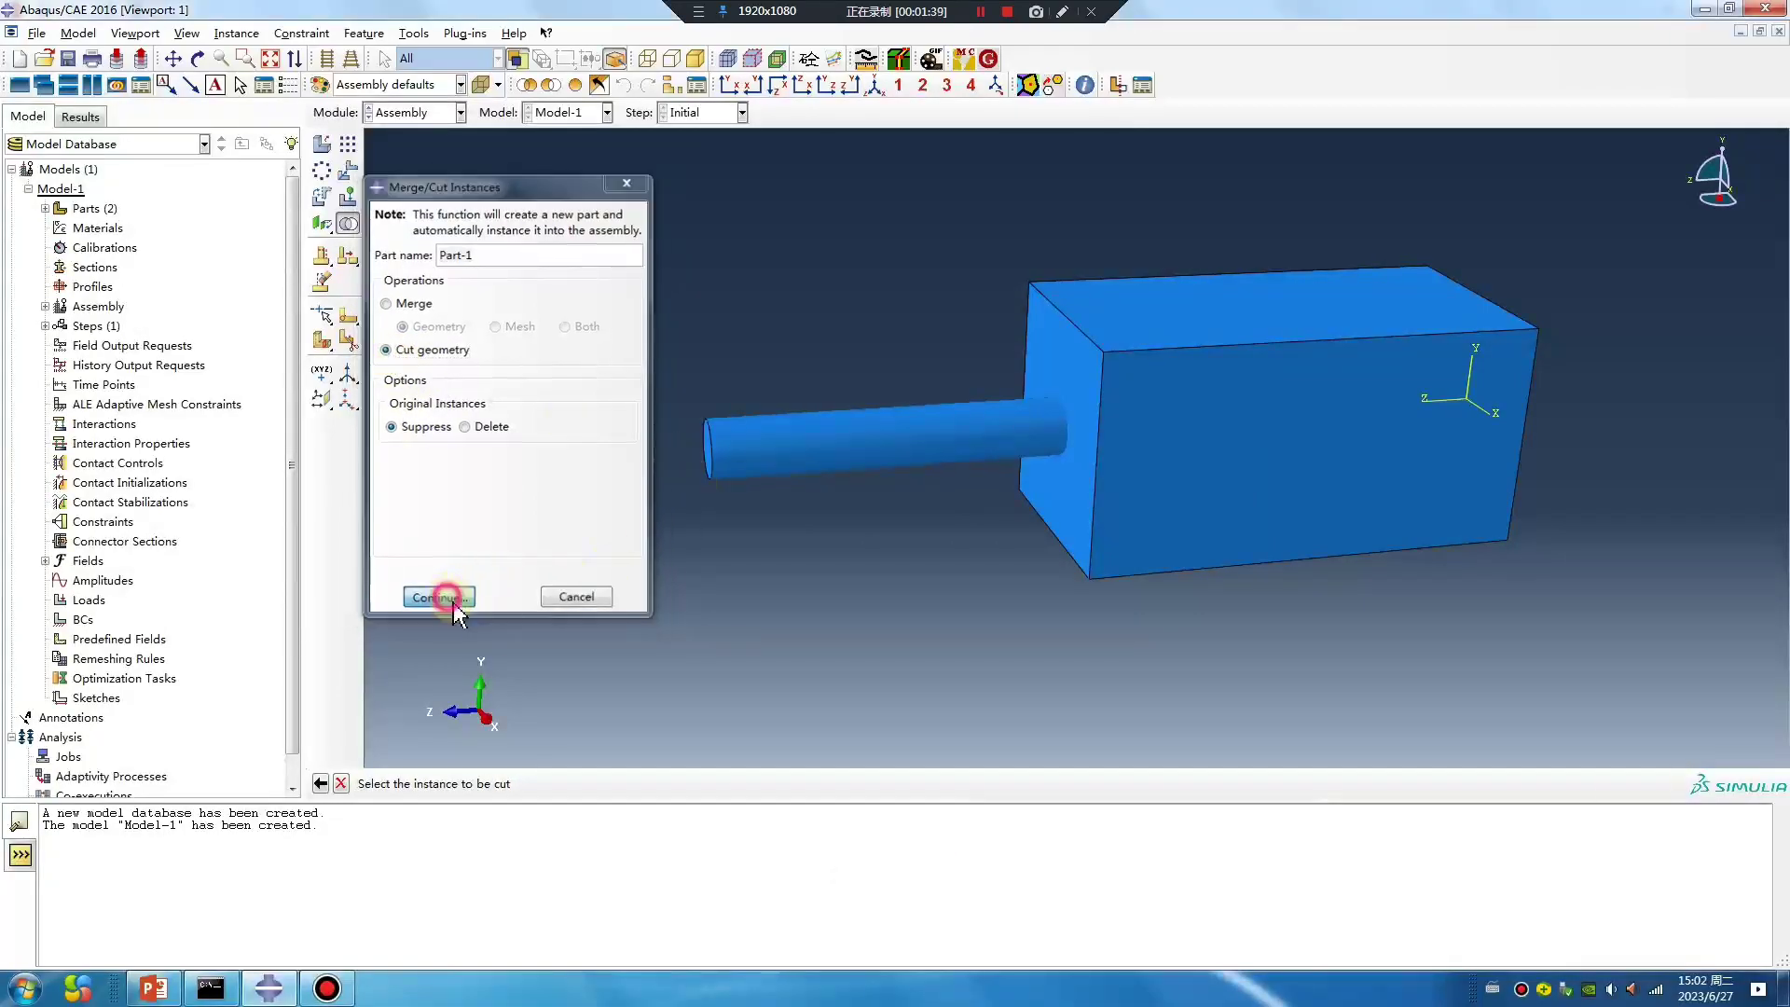
click(1208, 388)
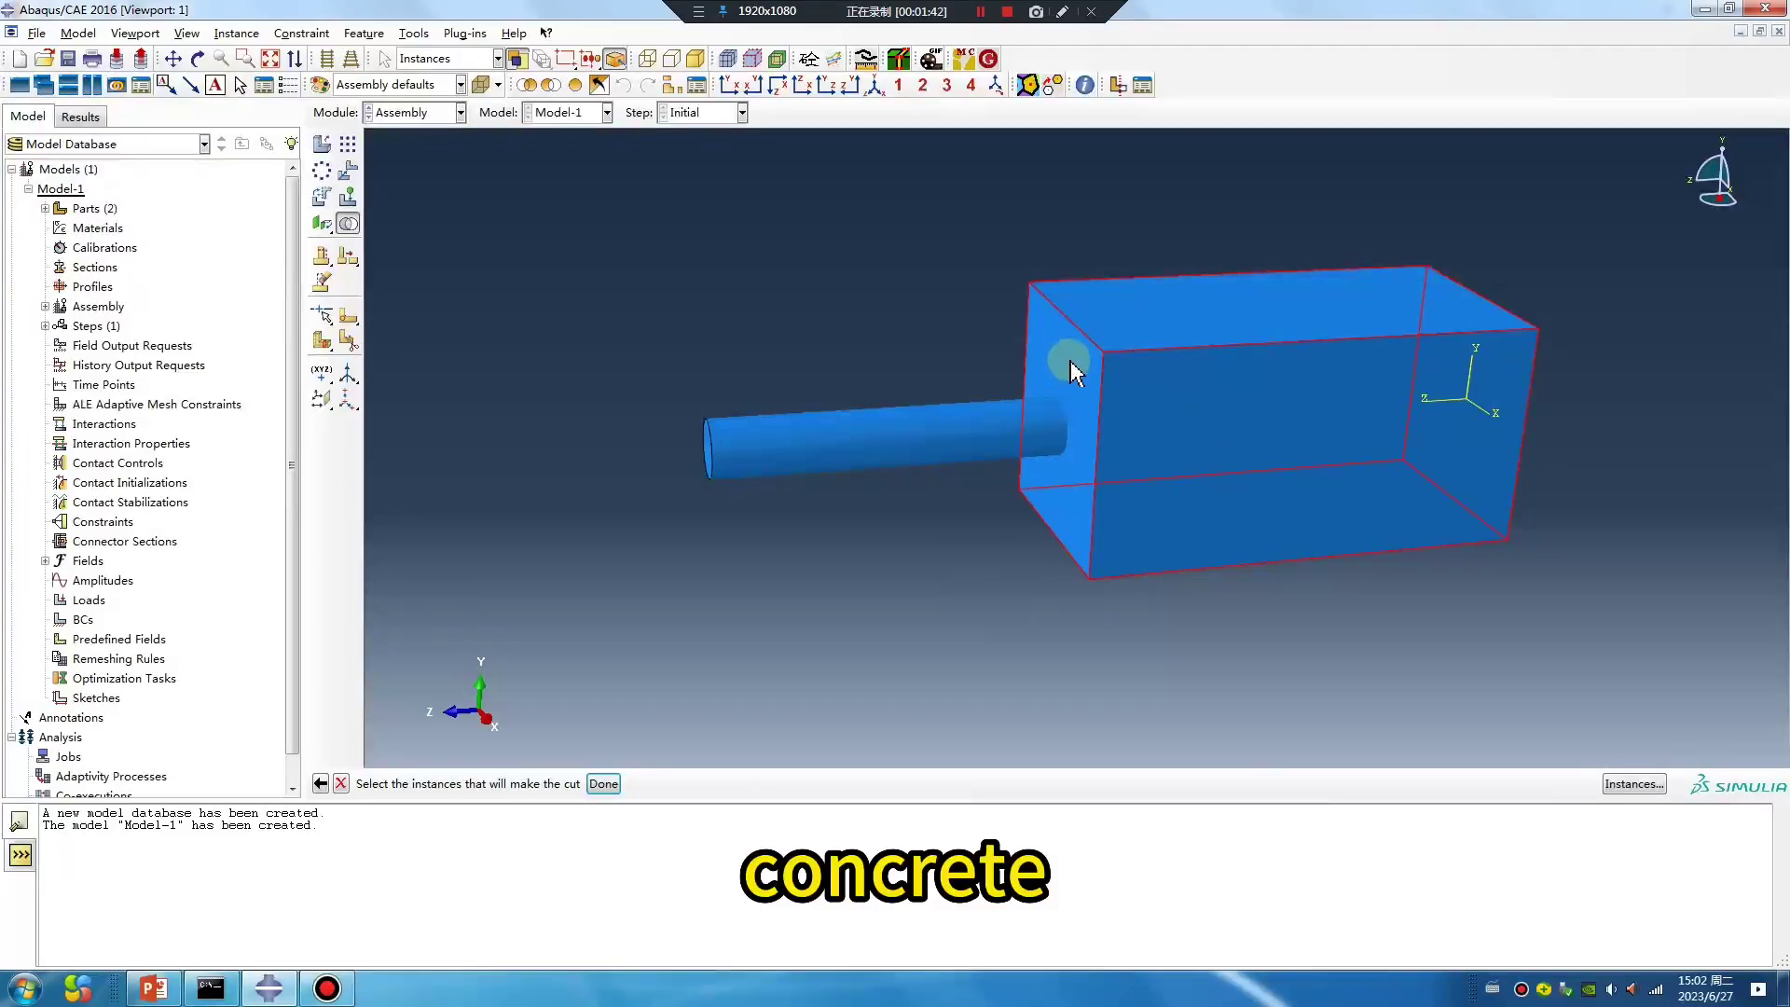
click(776, 444)
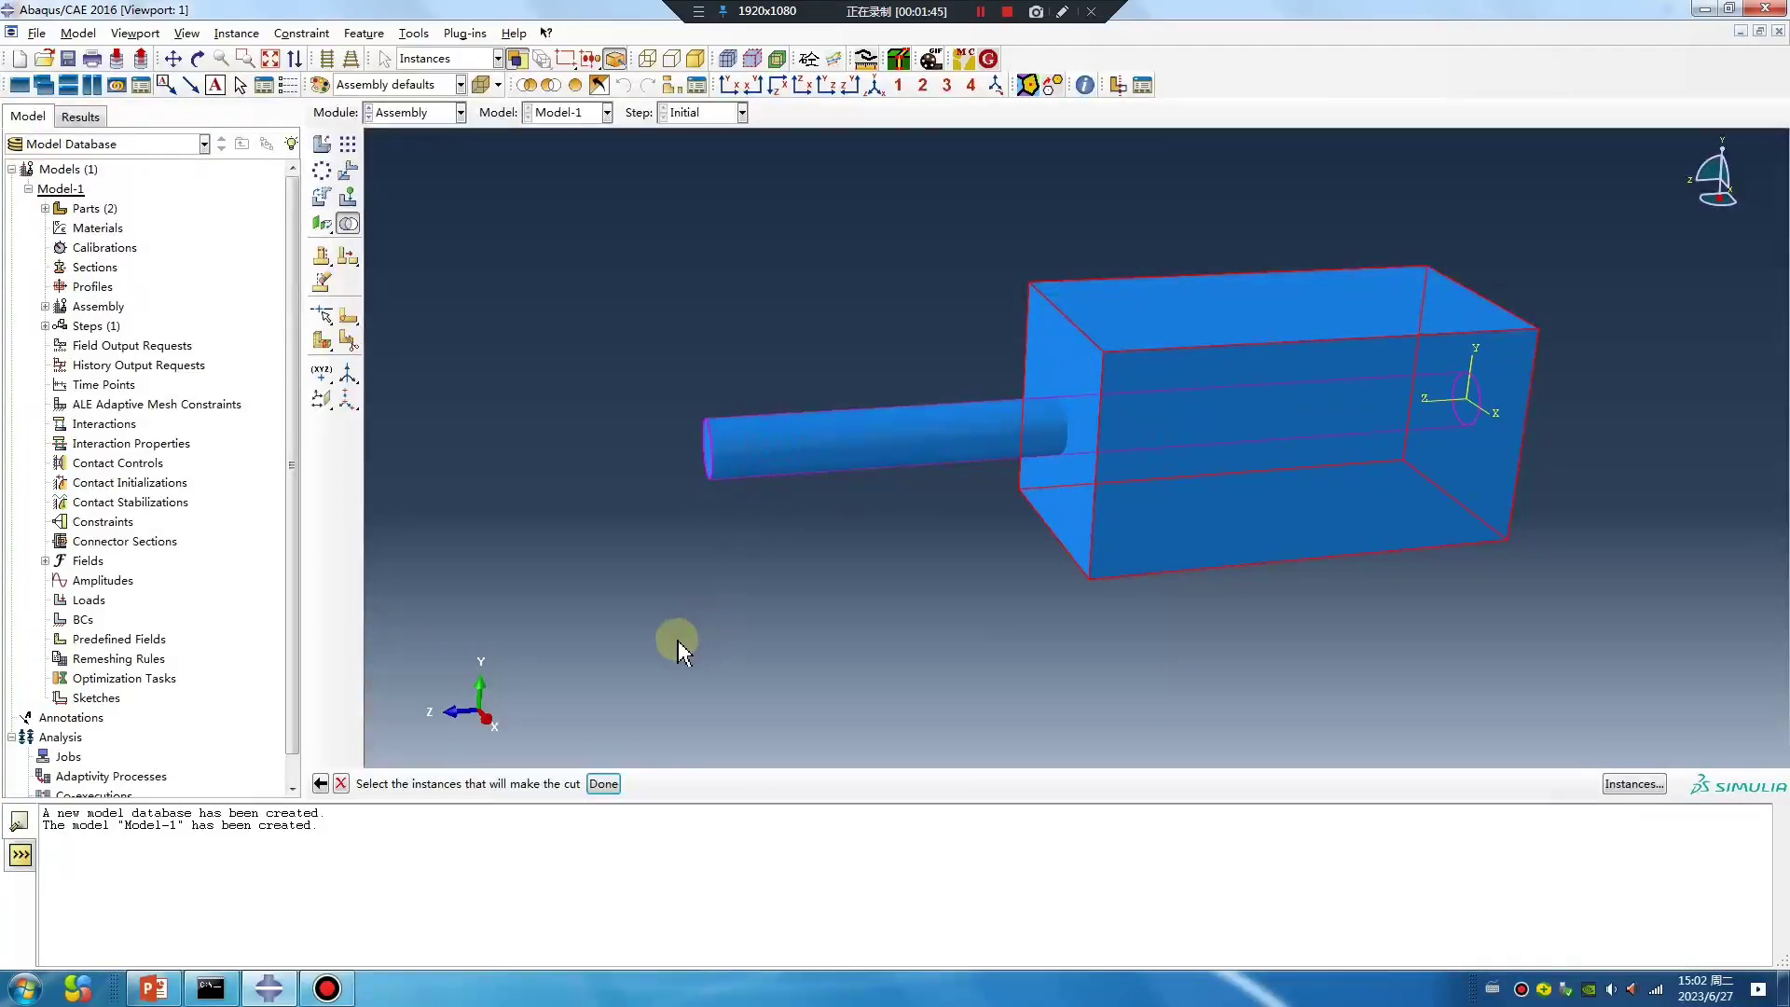
click(603, 783)
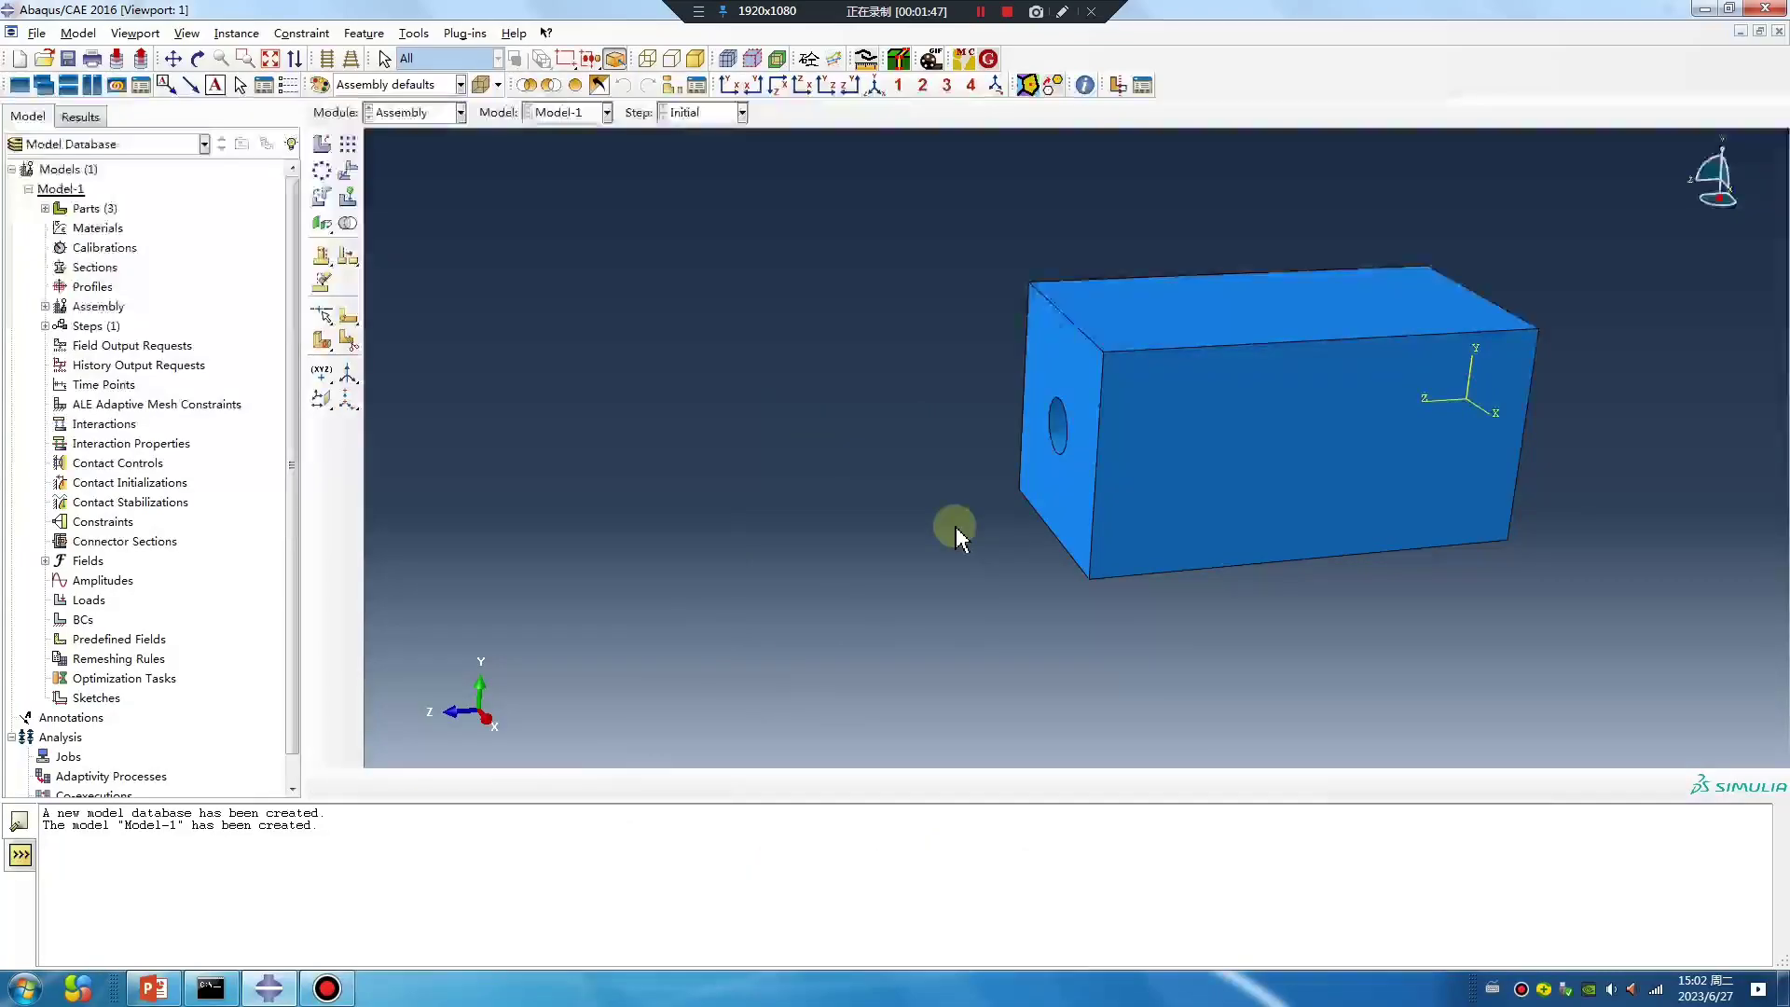
Resume the suppressed steel bar-1 instance in the assembly
click(45, 306)
click(61, 325)
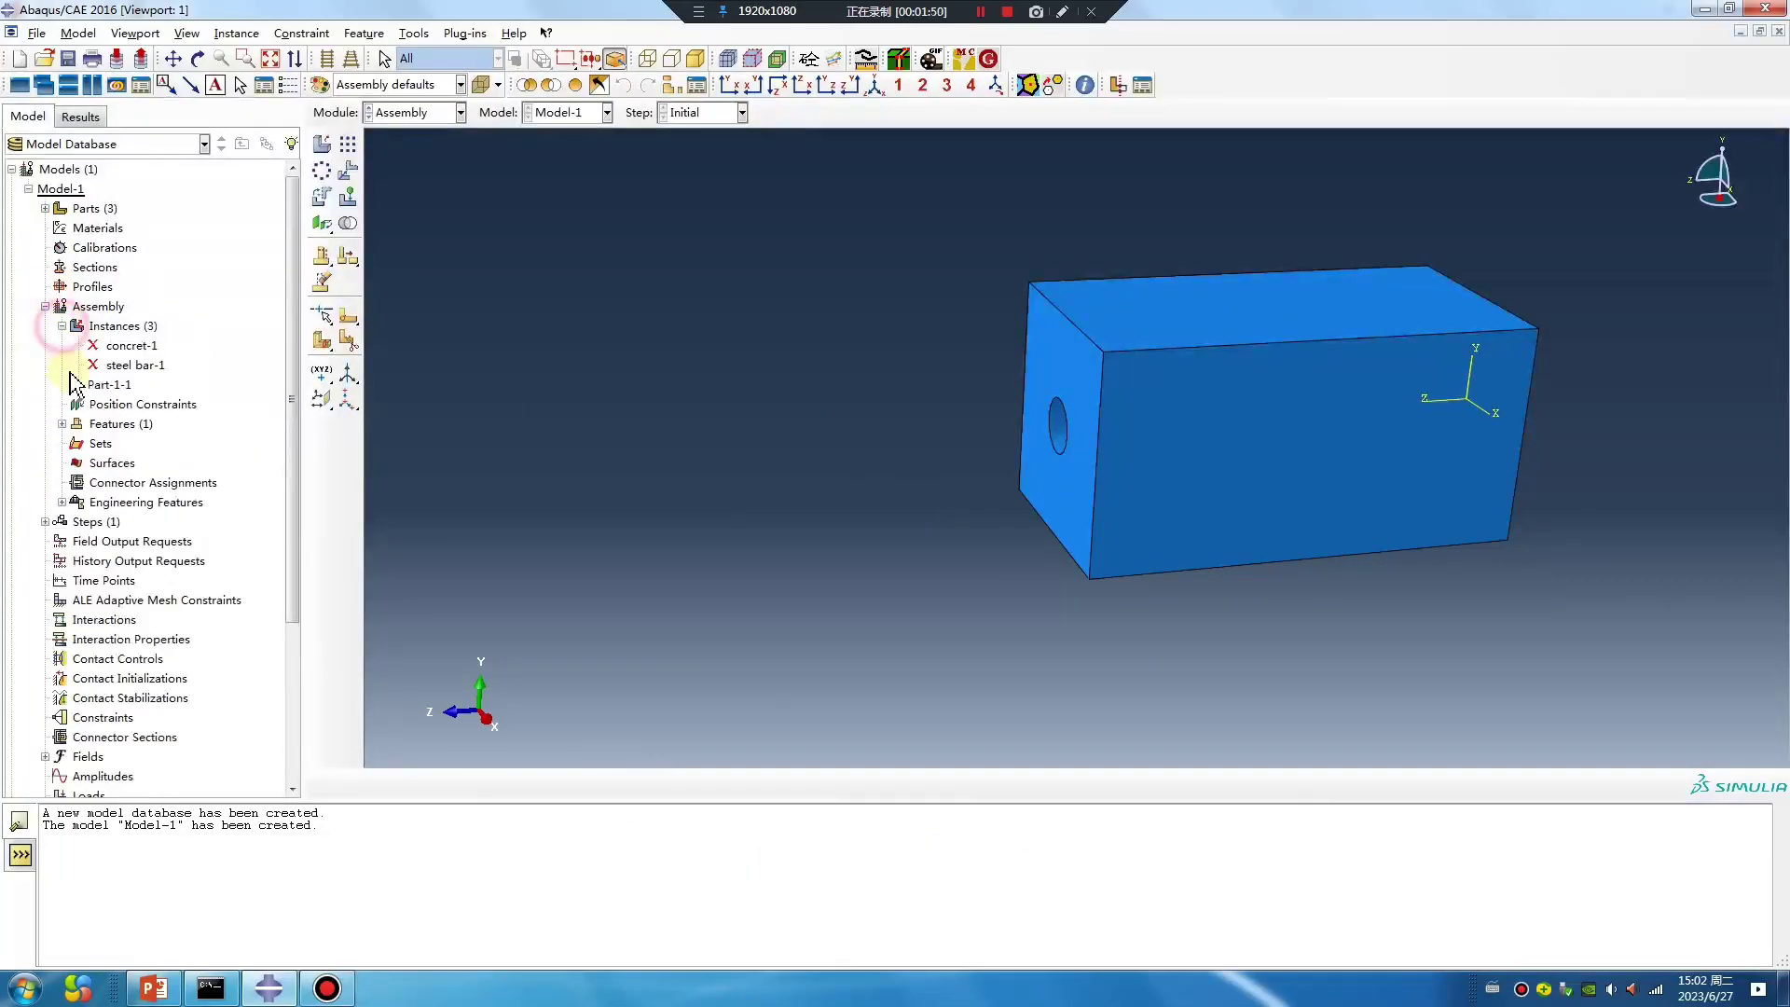
right_click(138, 367)
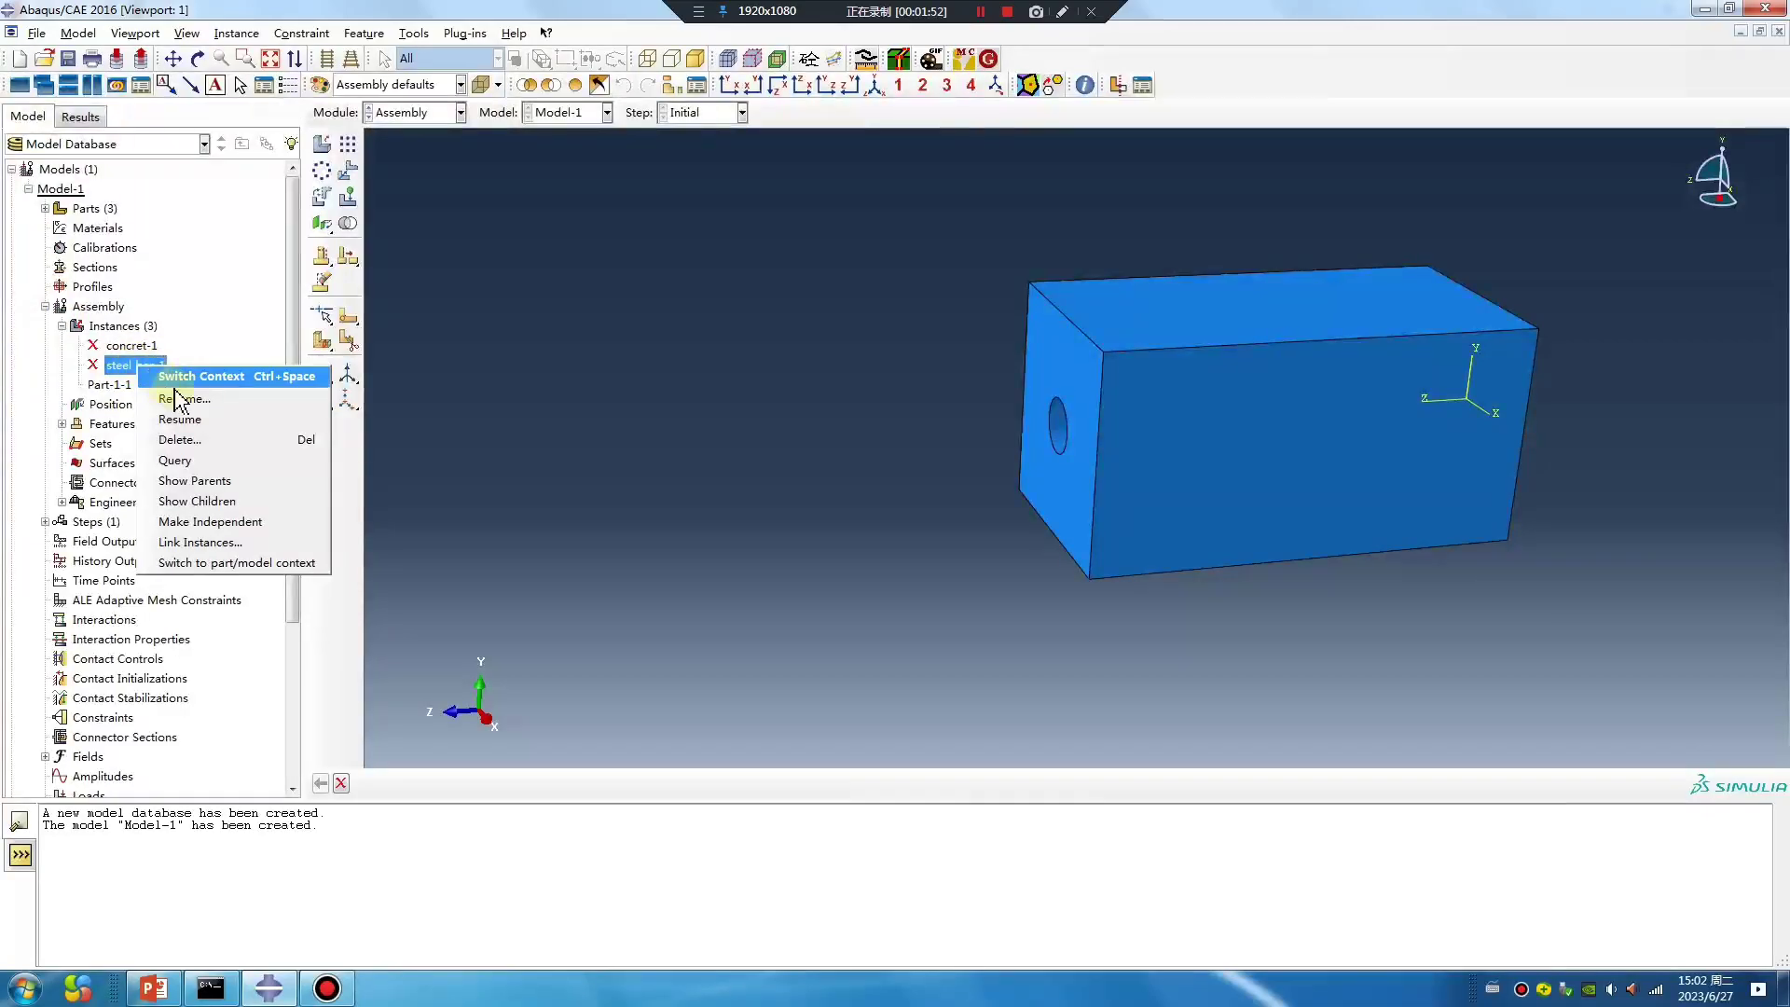
click(208, 424)
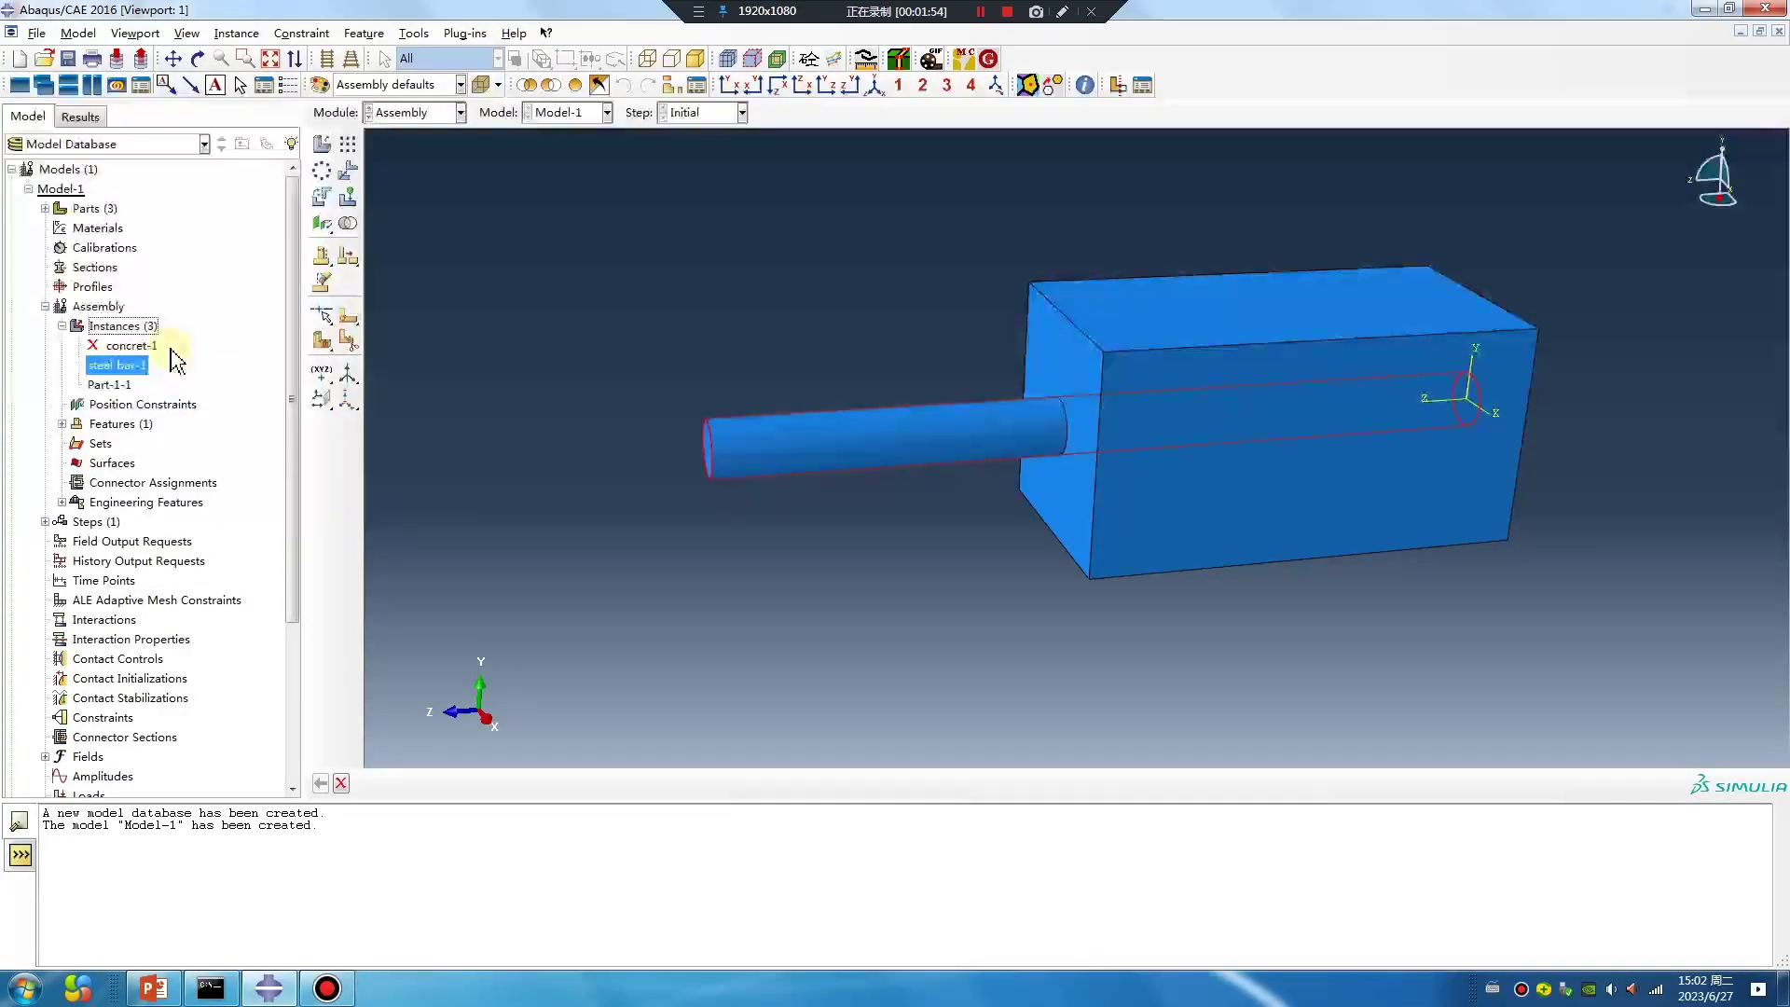
Delete the suppressed concret-1 instance from the assembly
right_click(138, 347)
click(179, 419)
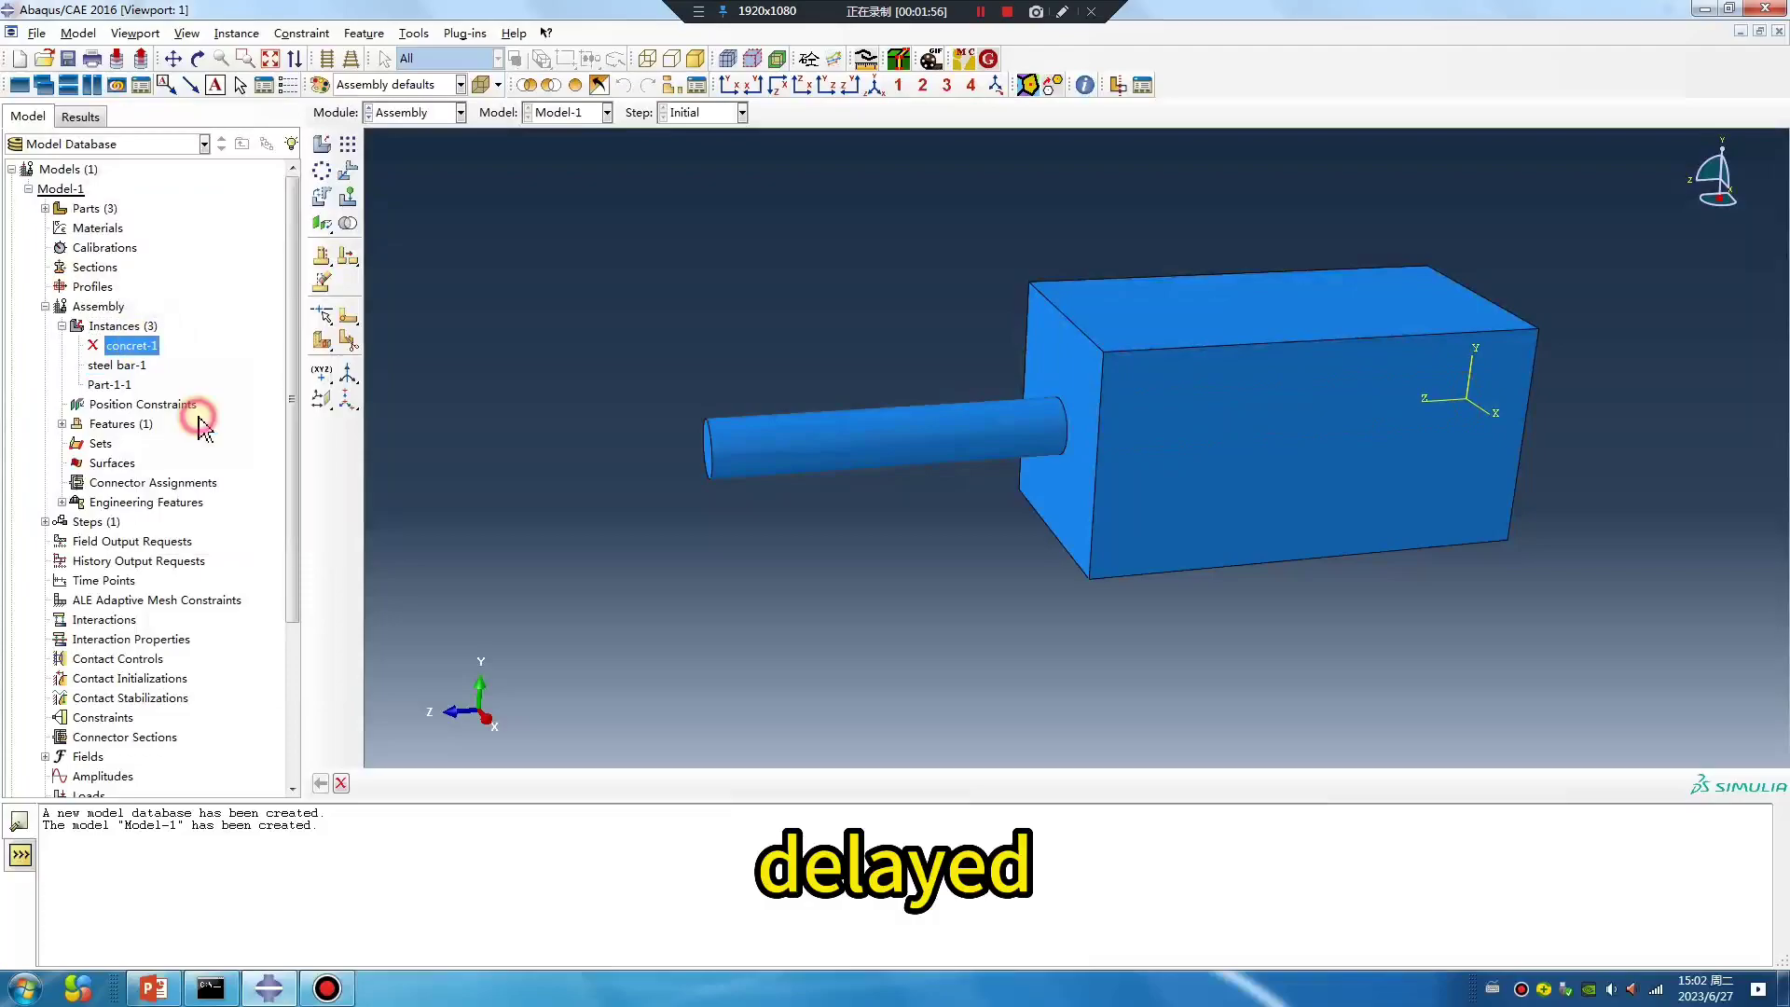
click(831, 513)
In the Part module, create a geometry set named Set-steel containing the whole steel bar
click(431, 112)
click(438, 143)
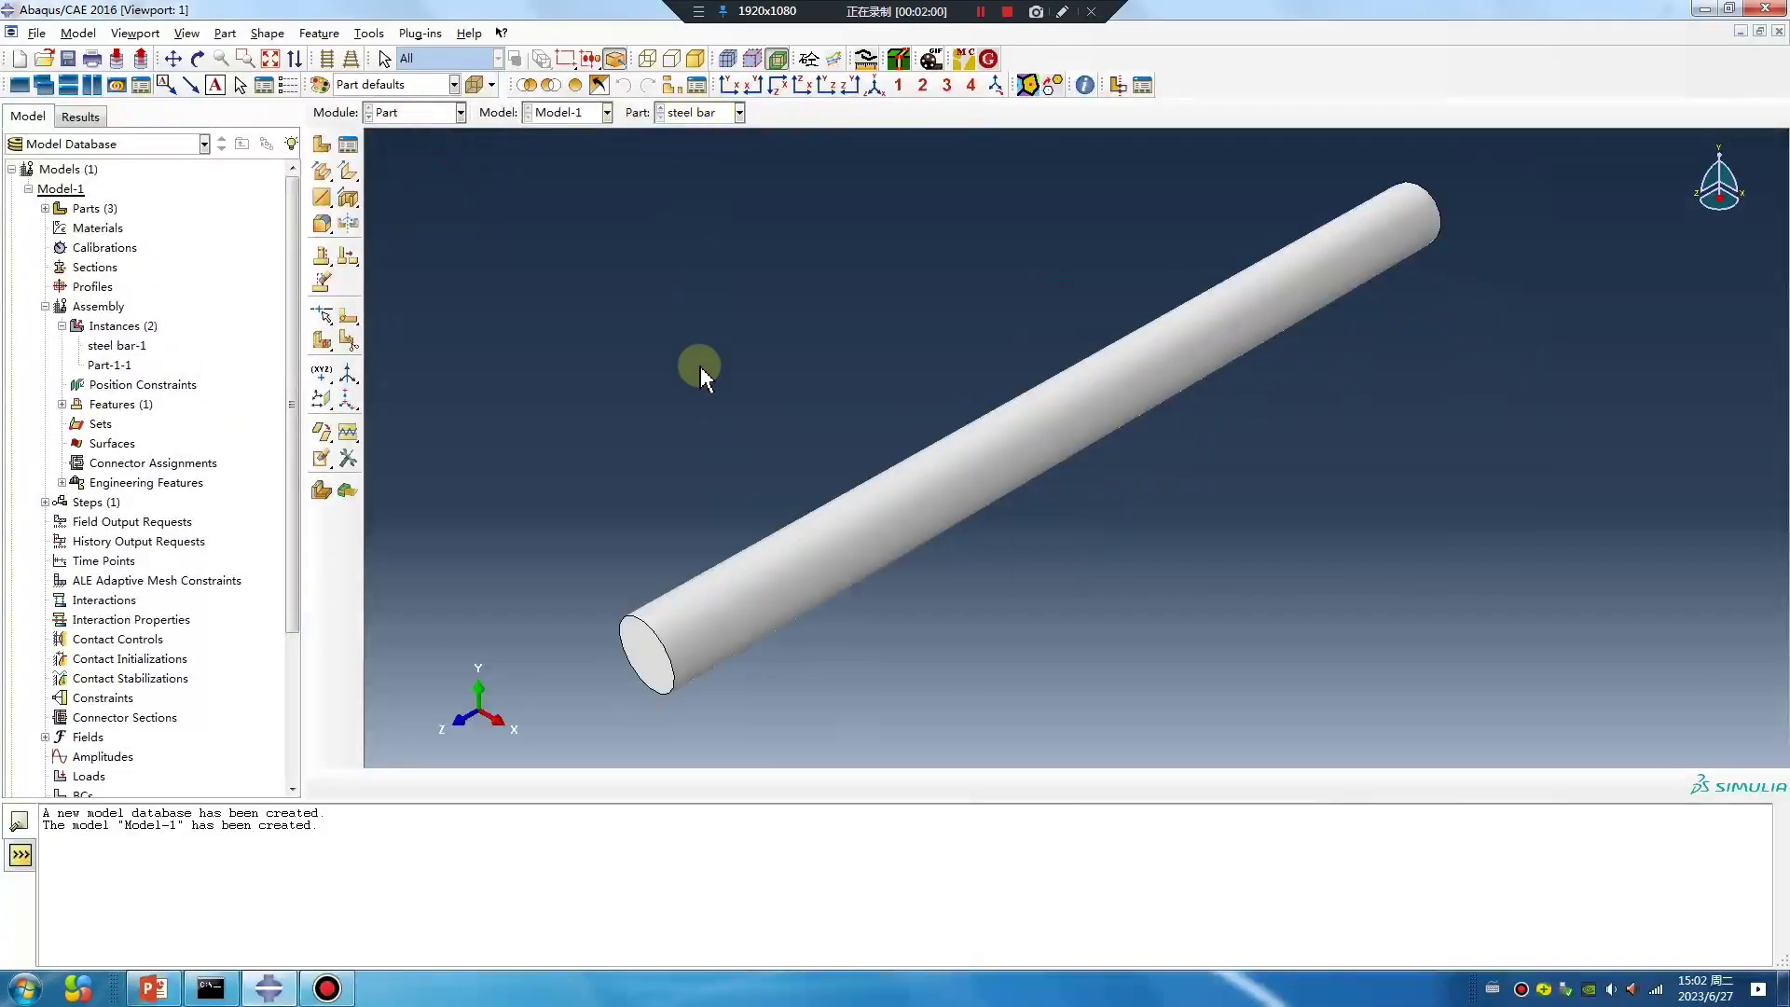
click(369, 32)
mouse_move(410, 117)
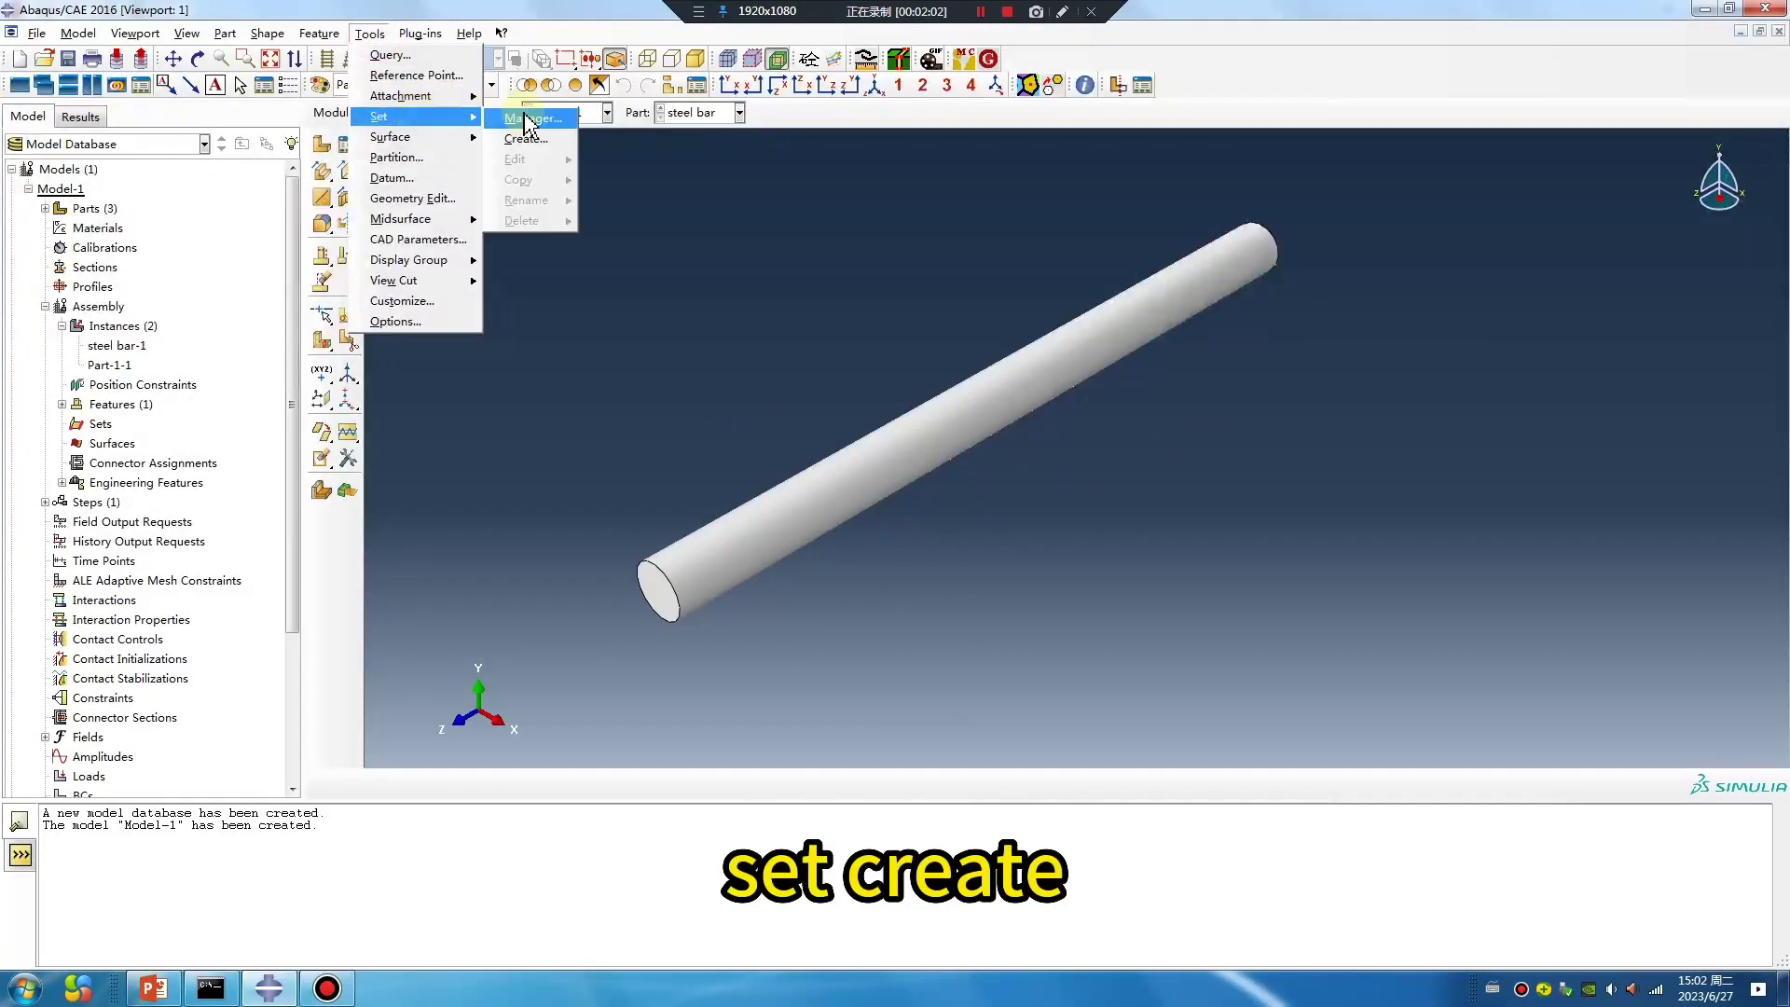
click(525, 138)
click(110, 244)
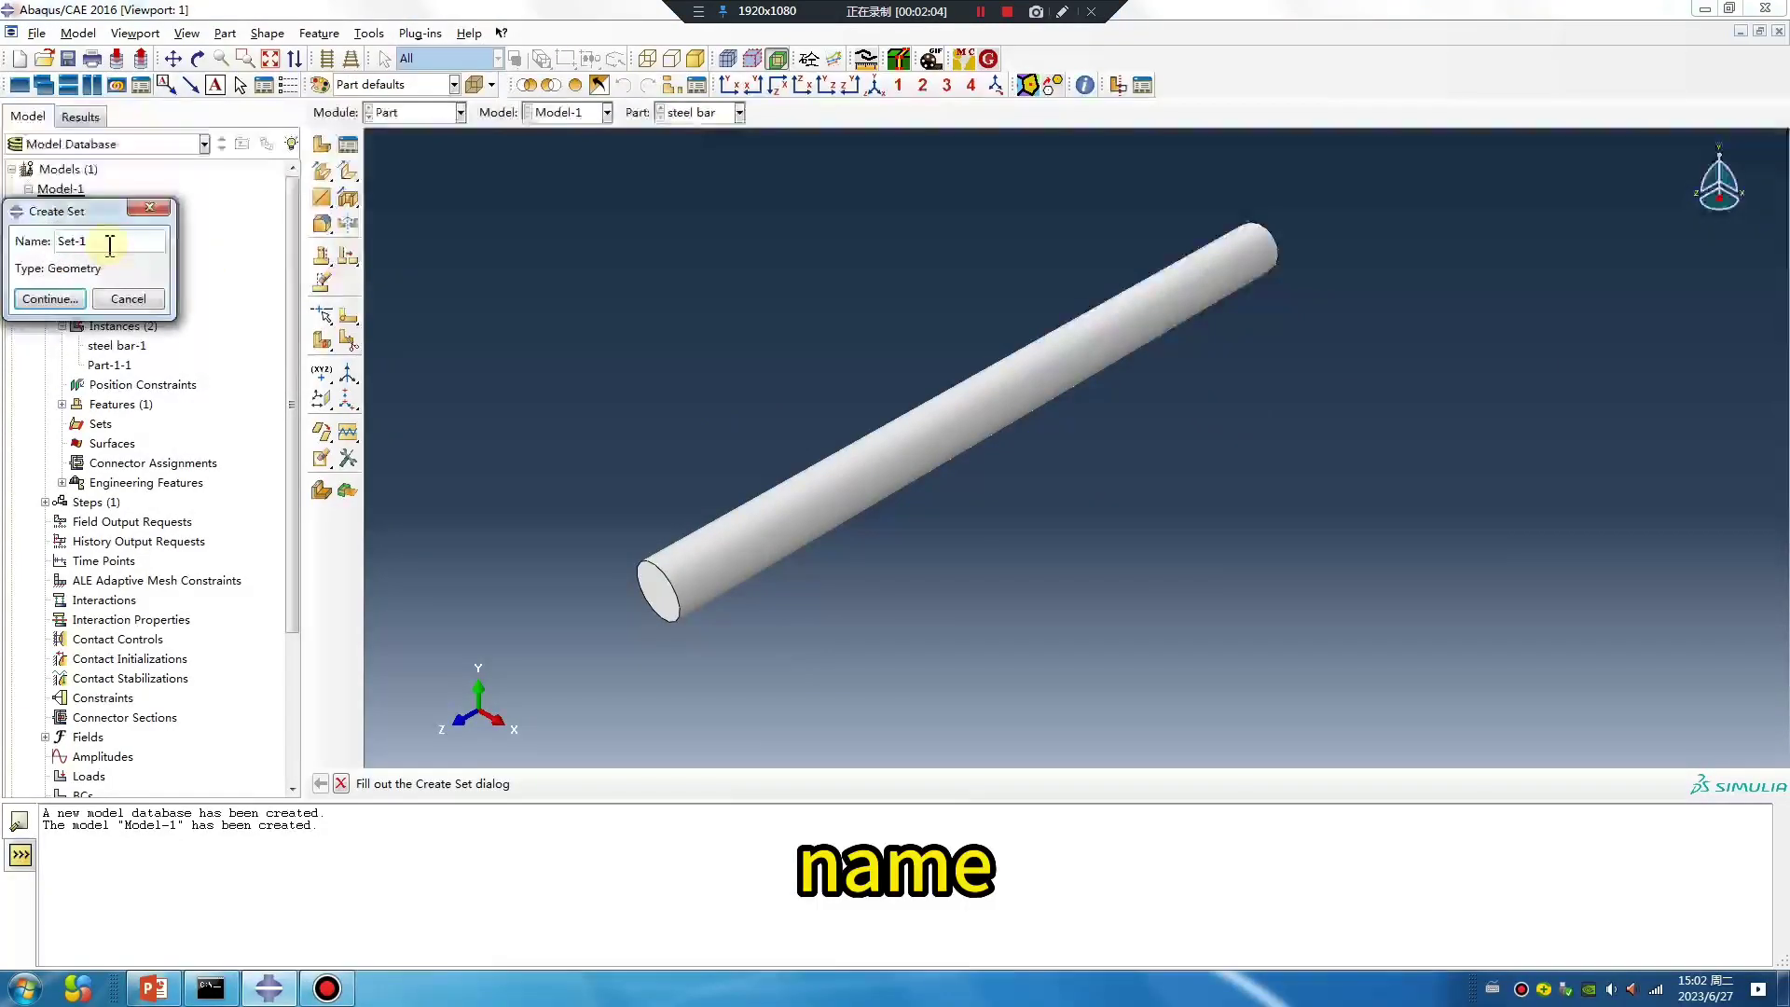
text(steel)
click(67, 299)
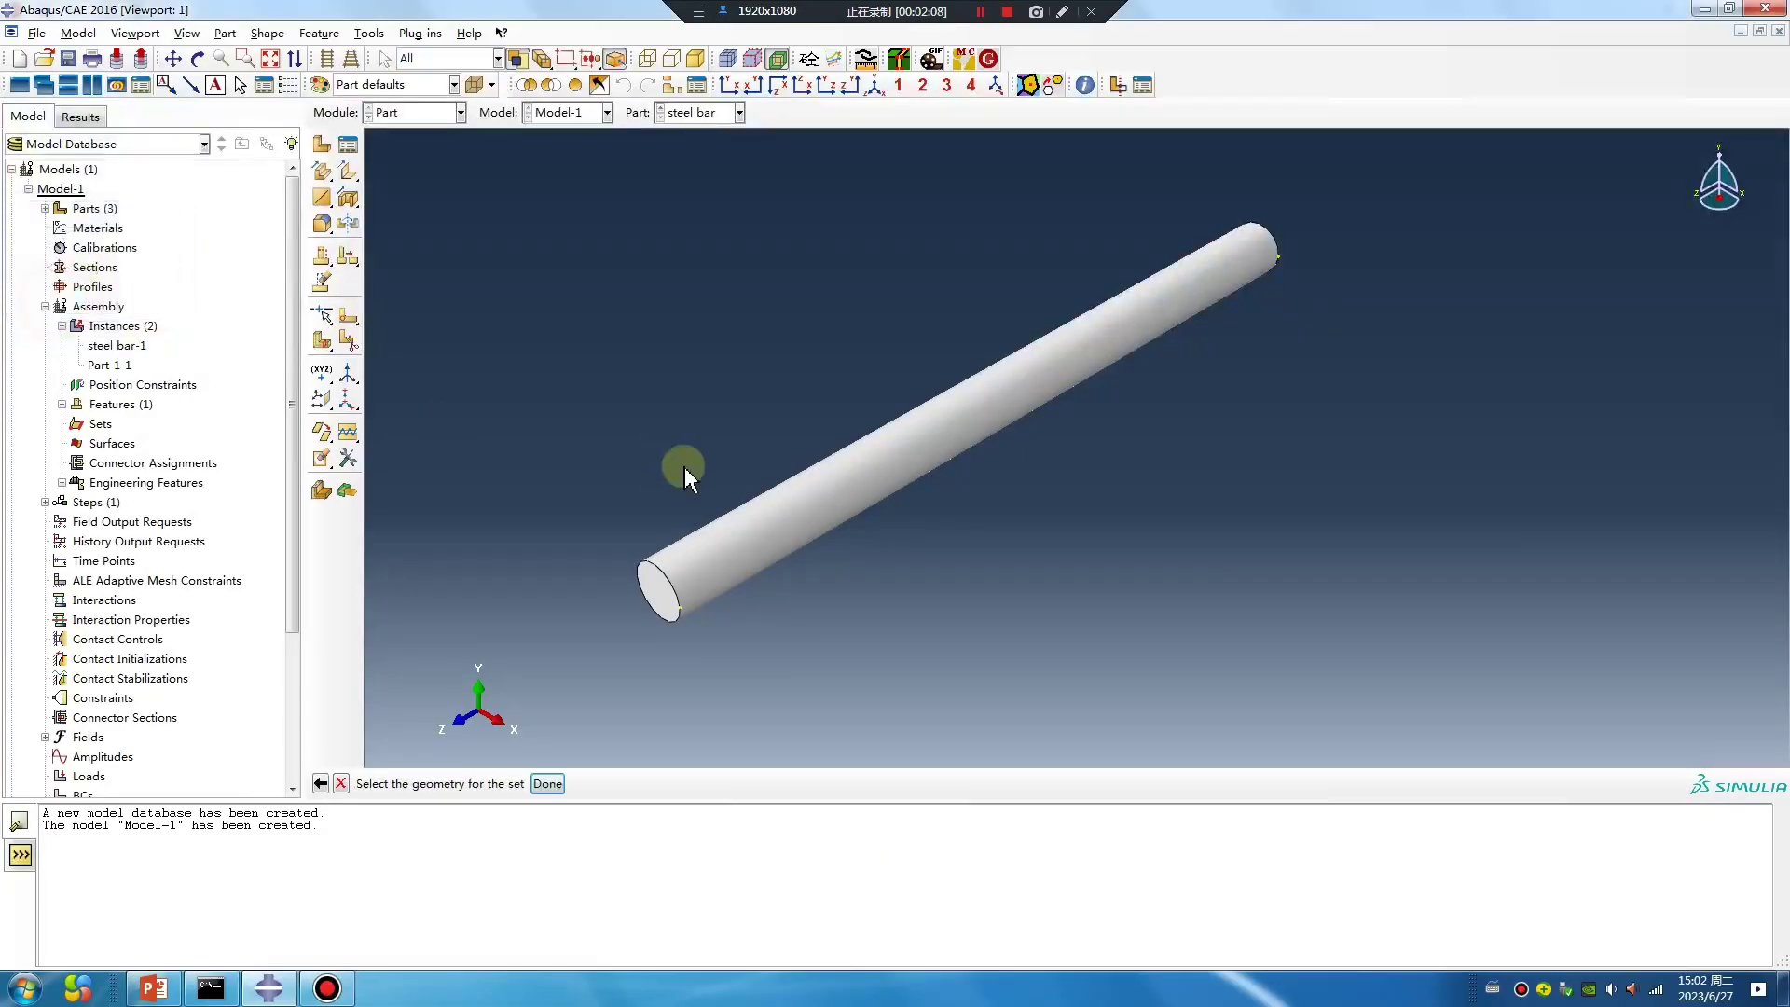
scroll(689, 471, up, 2)
drag(573, 272, 1399, 706)
middle_click(1013, 634)
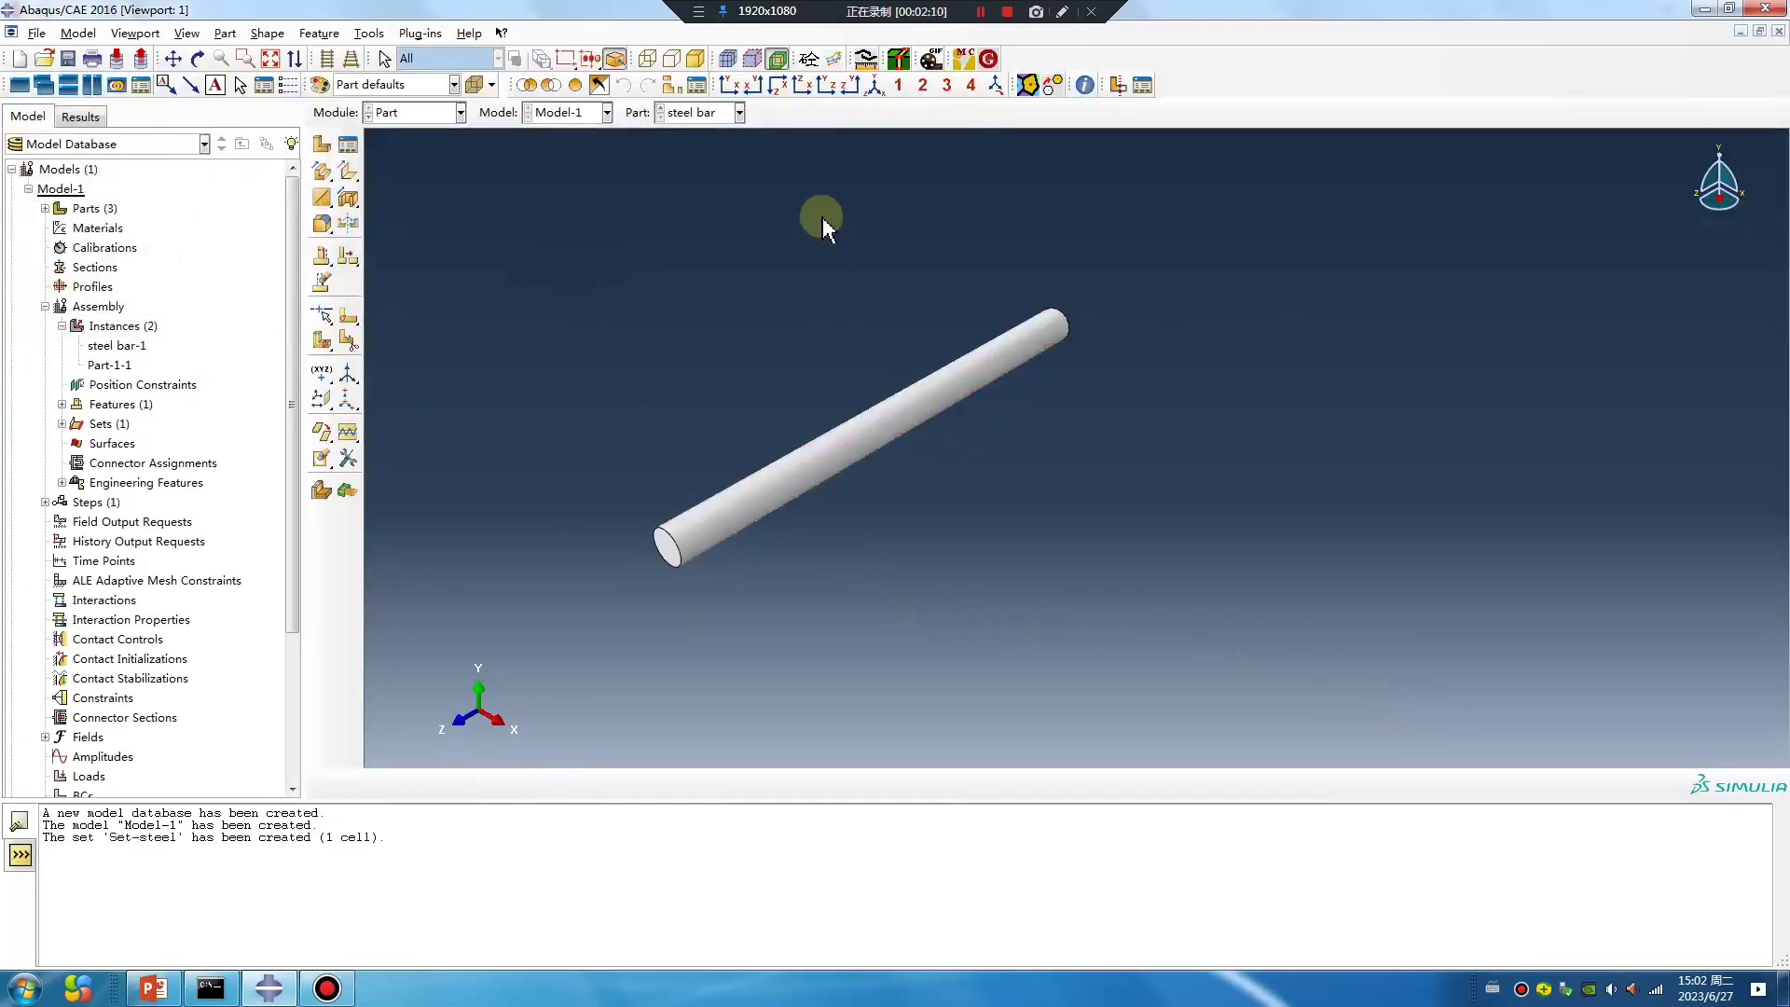
Display Part-1, the block with the hole, and create a geometry set named Set-con containing the whole part
click(738, 112)
click(707, 155)
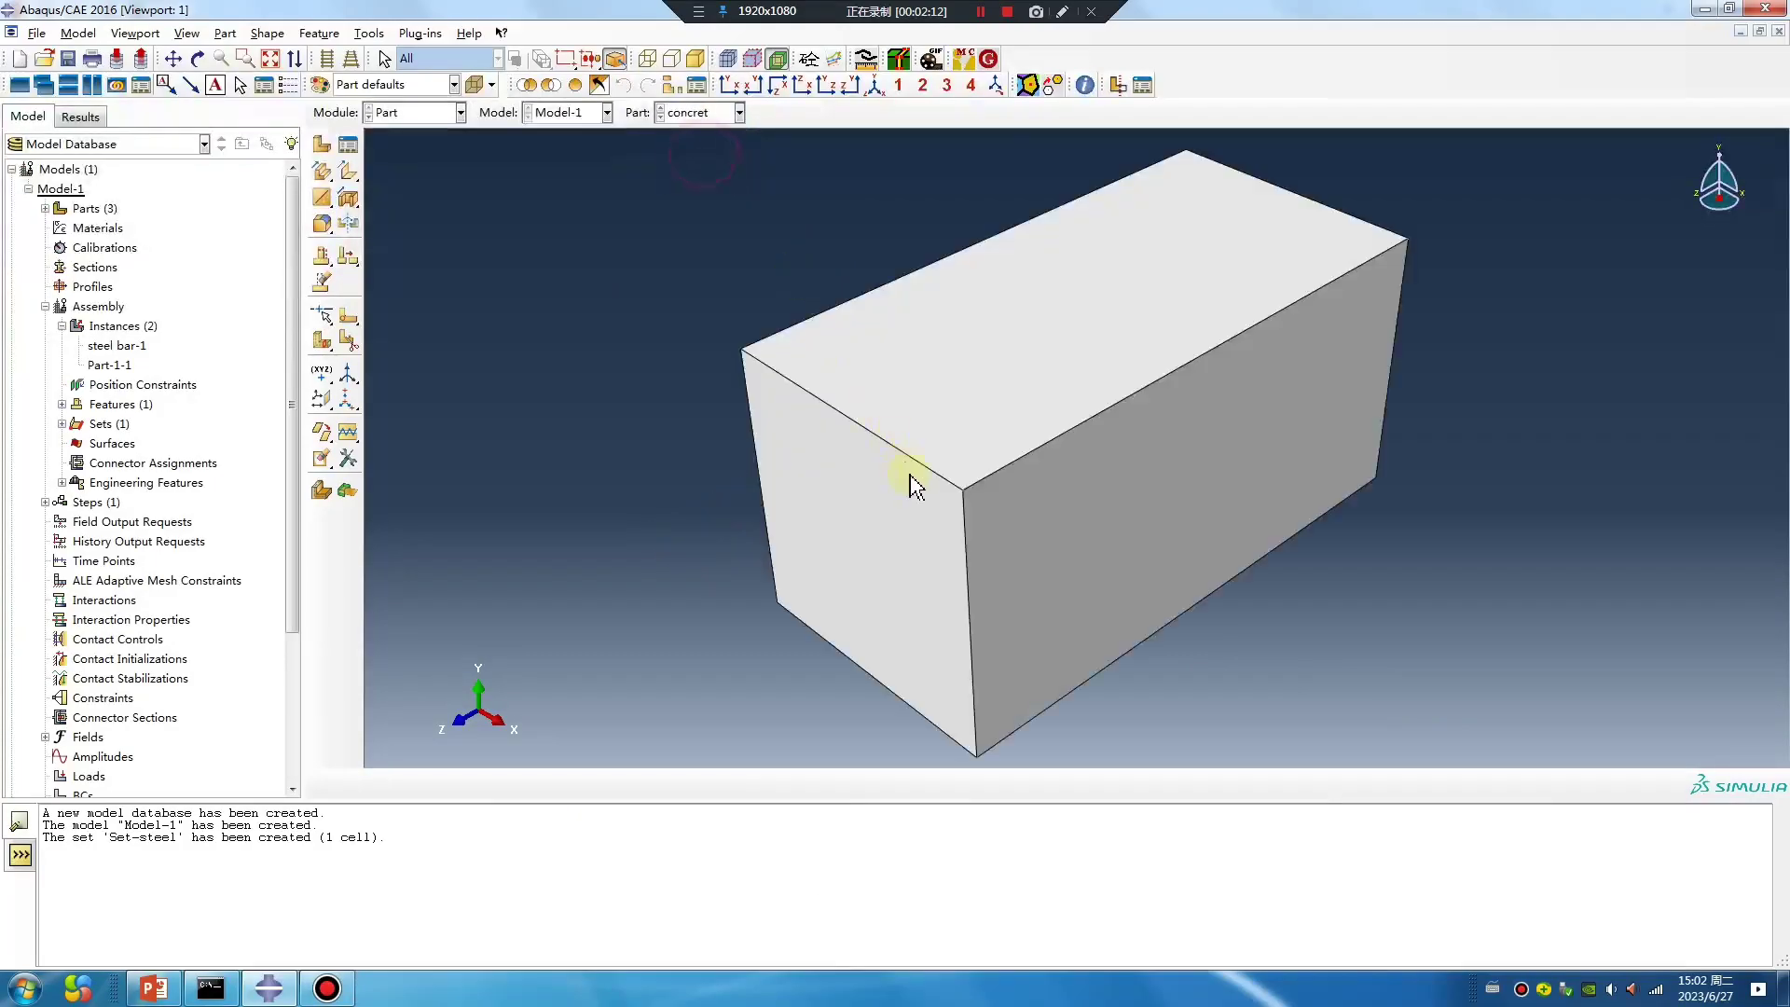
click(703, 112)
click(696, 135)
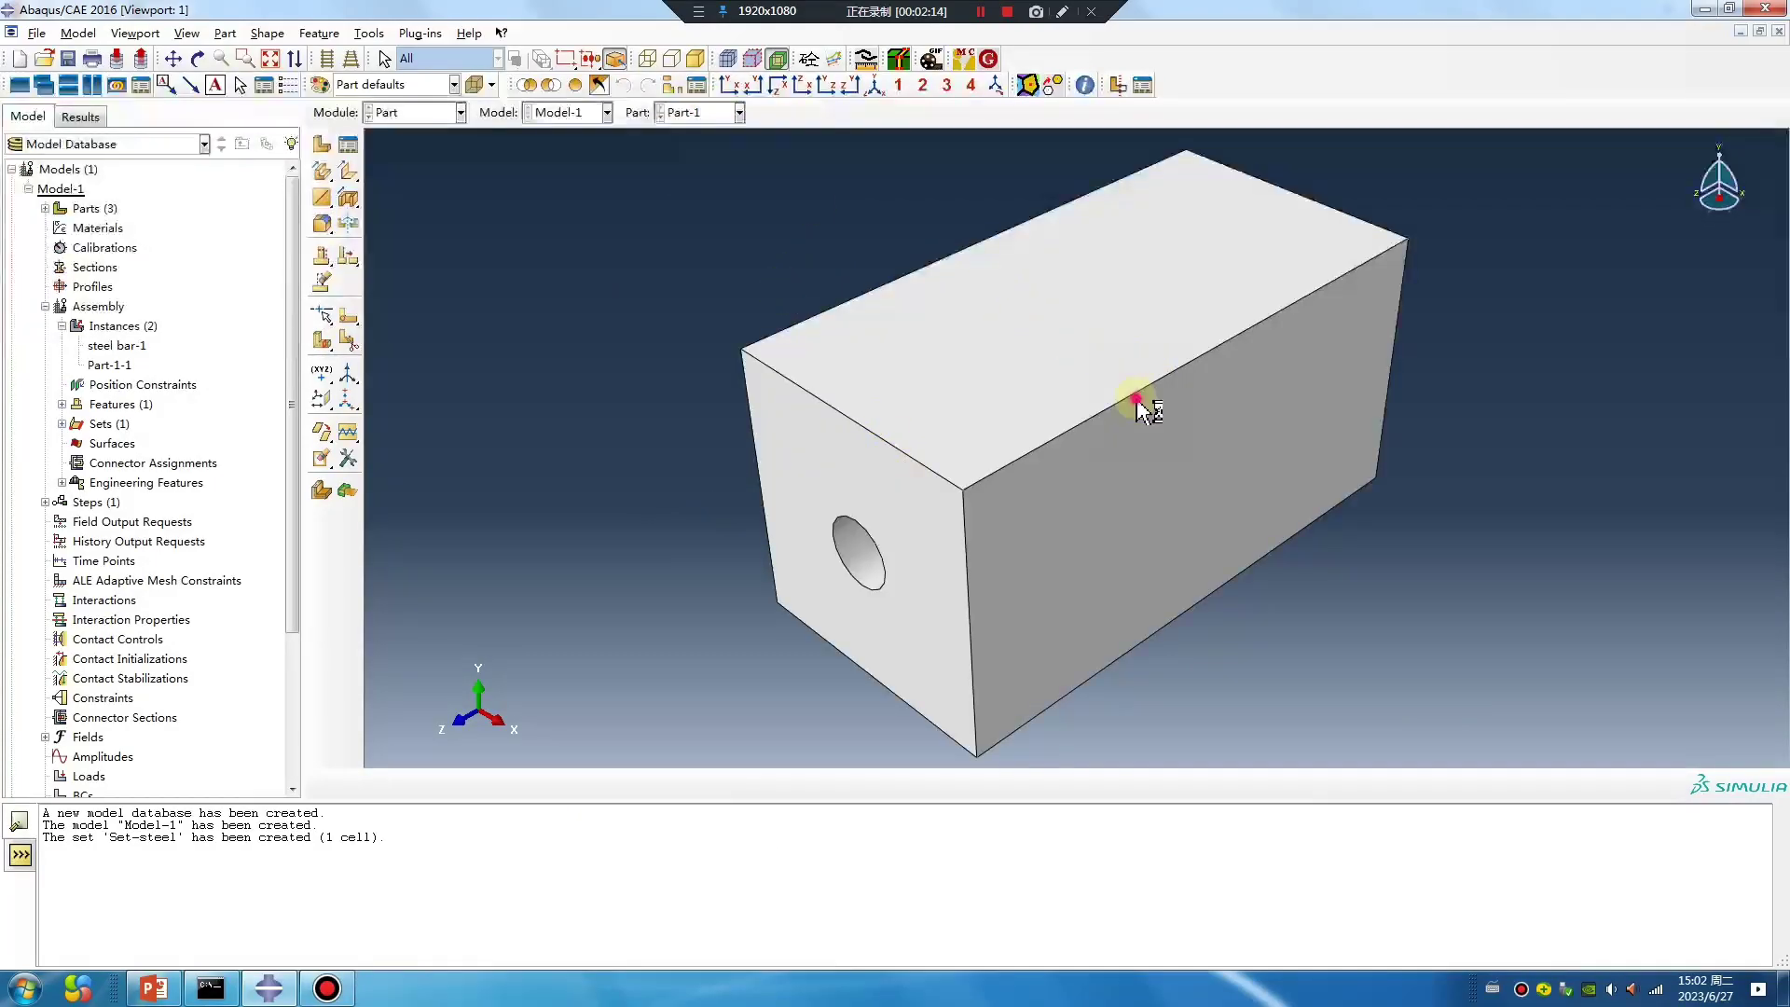
click(369, 32)
mouse_move(438, 115)
click(522, 117)
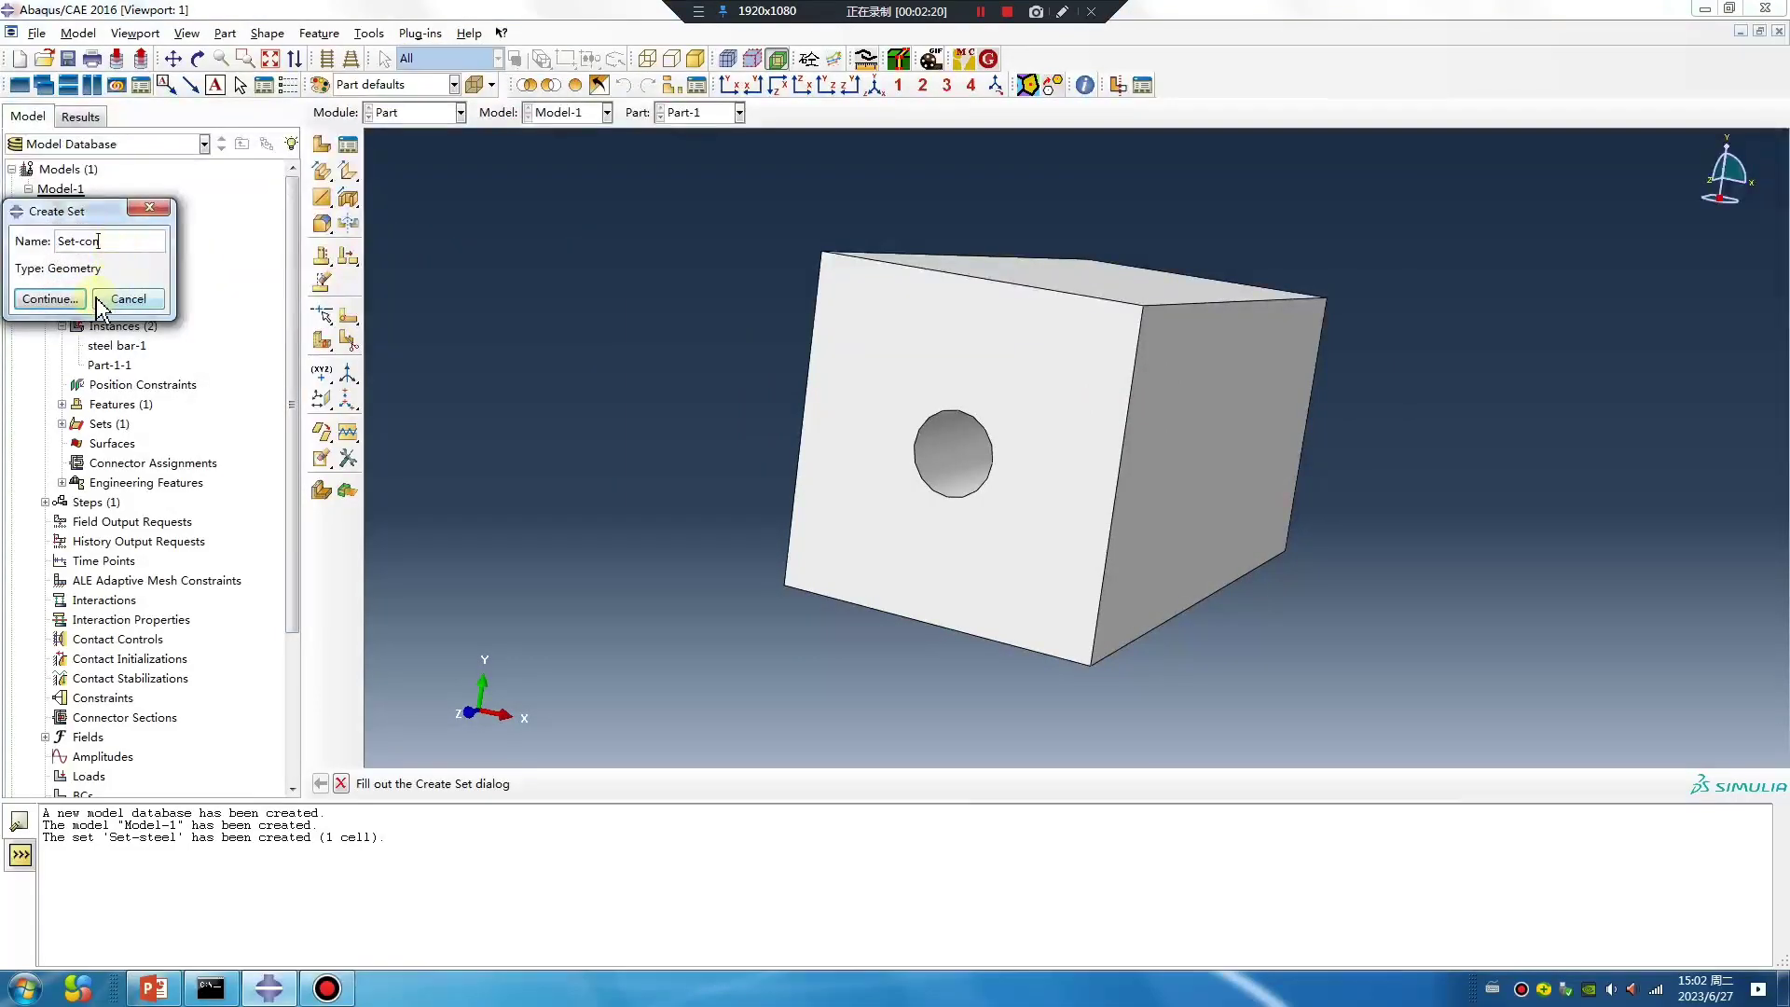
click(65, 299)
drag(1526, 704, 626, 121)
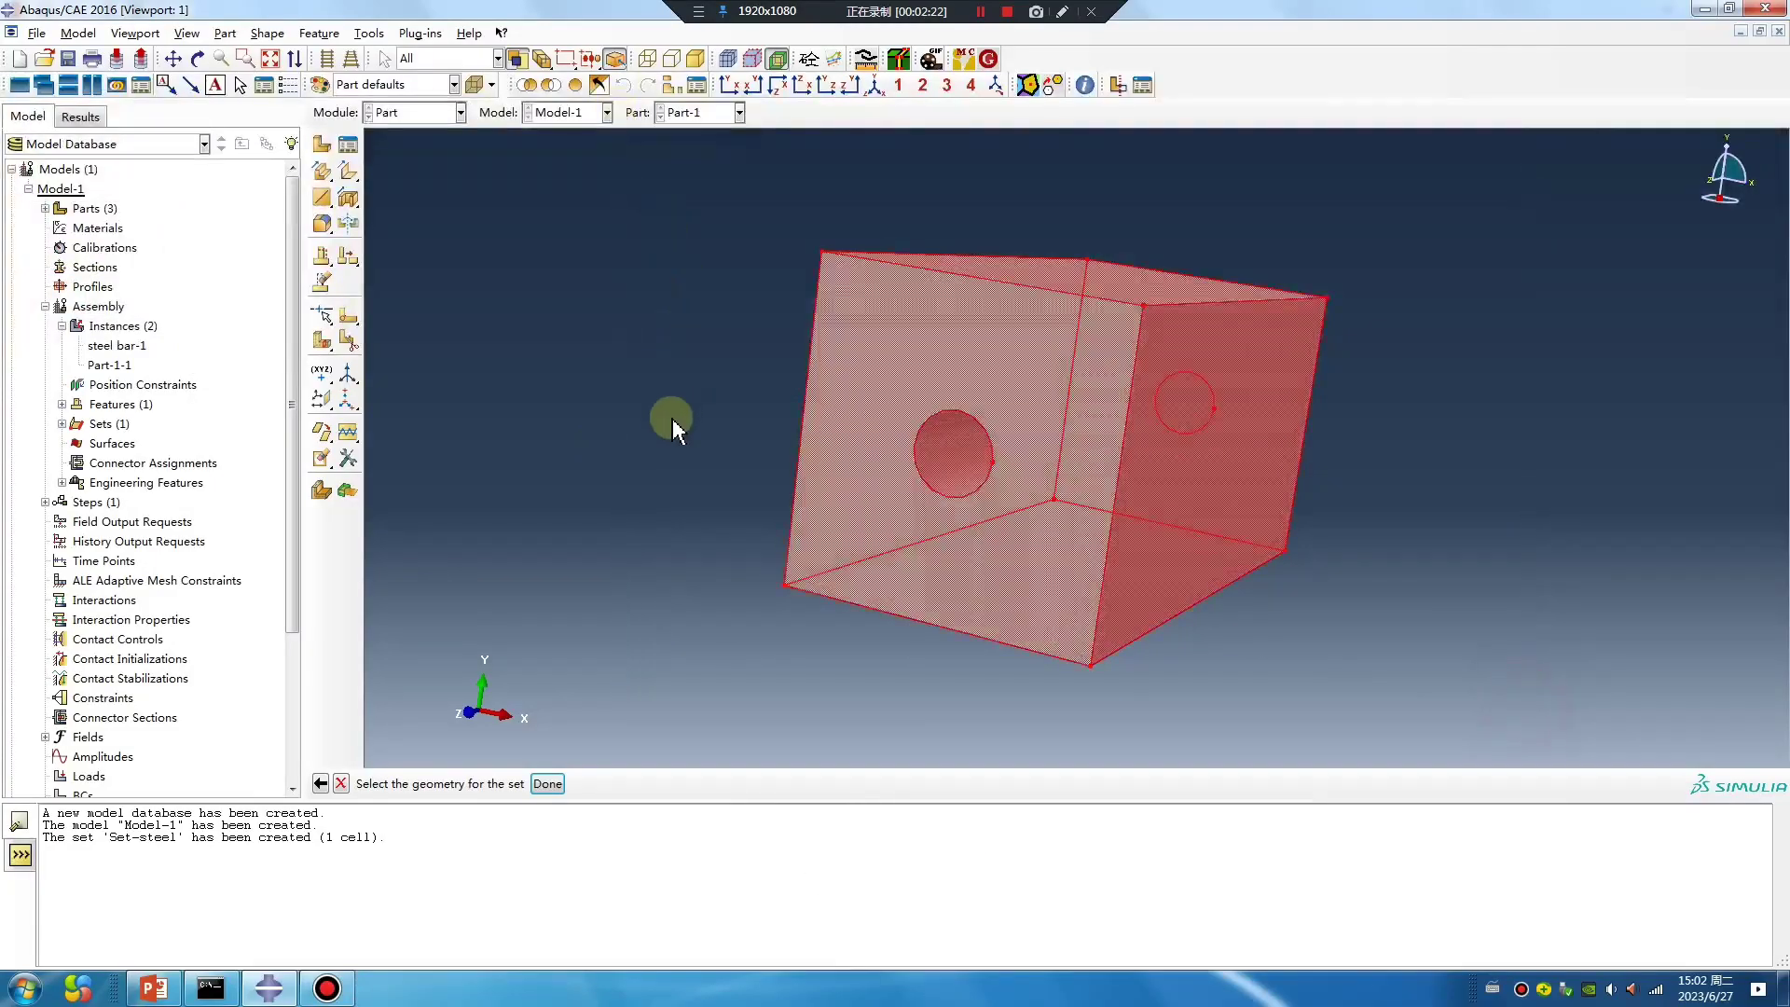
middle_click(653, 446)
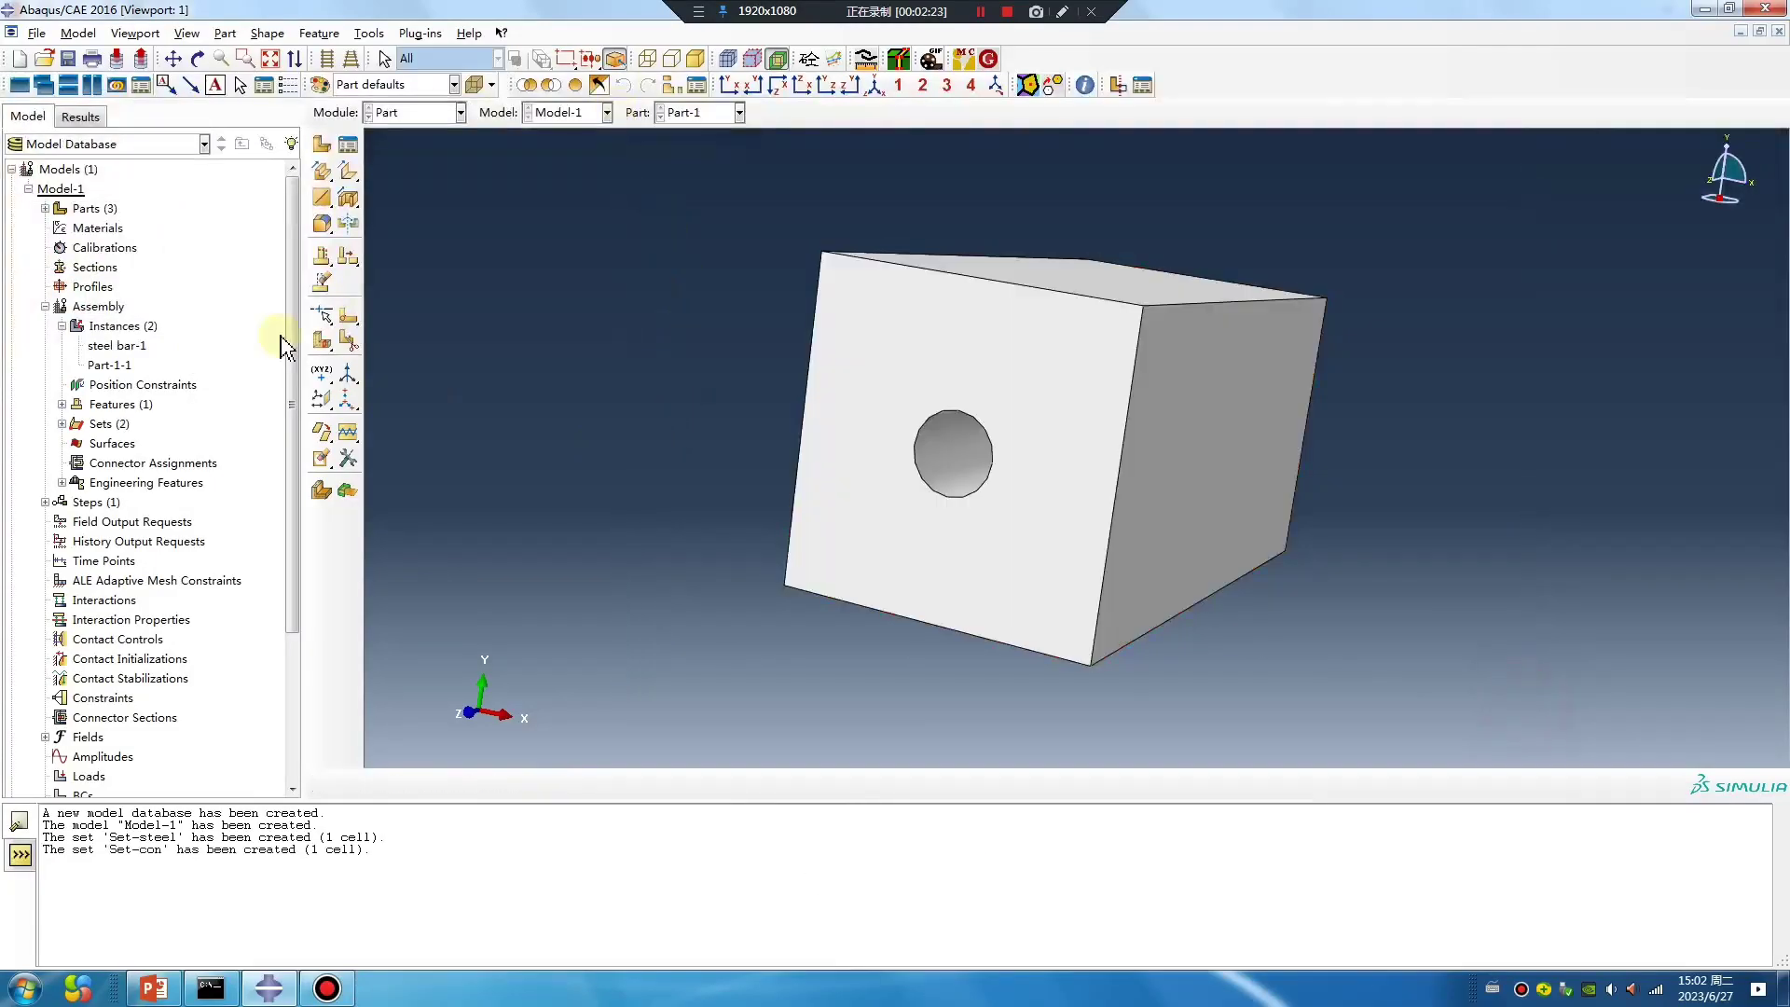
Check the geometry covered by Set-steel in the steel bar part and Set-con in Part-1
click(44, 209)
click(62, 267)
click(79, 306)
click(130, 327)
double_click(140, 326)
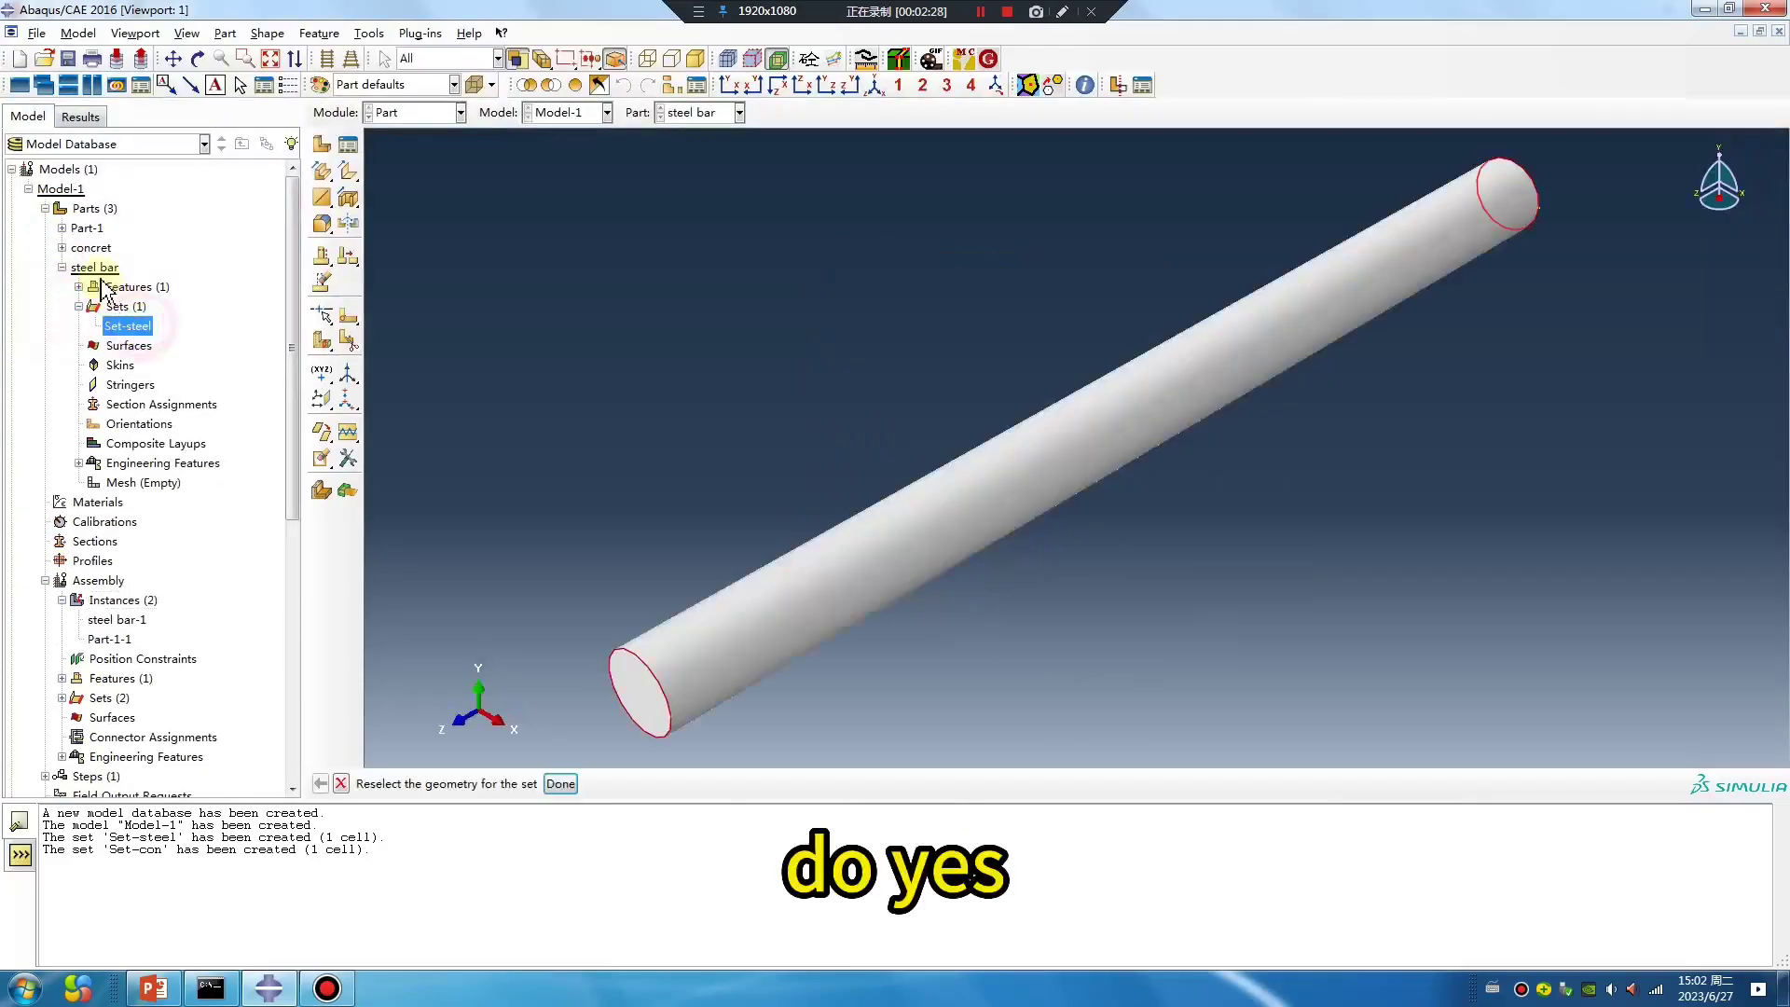
click(61, 248)
click(62, 229)
click(78, 267)
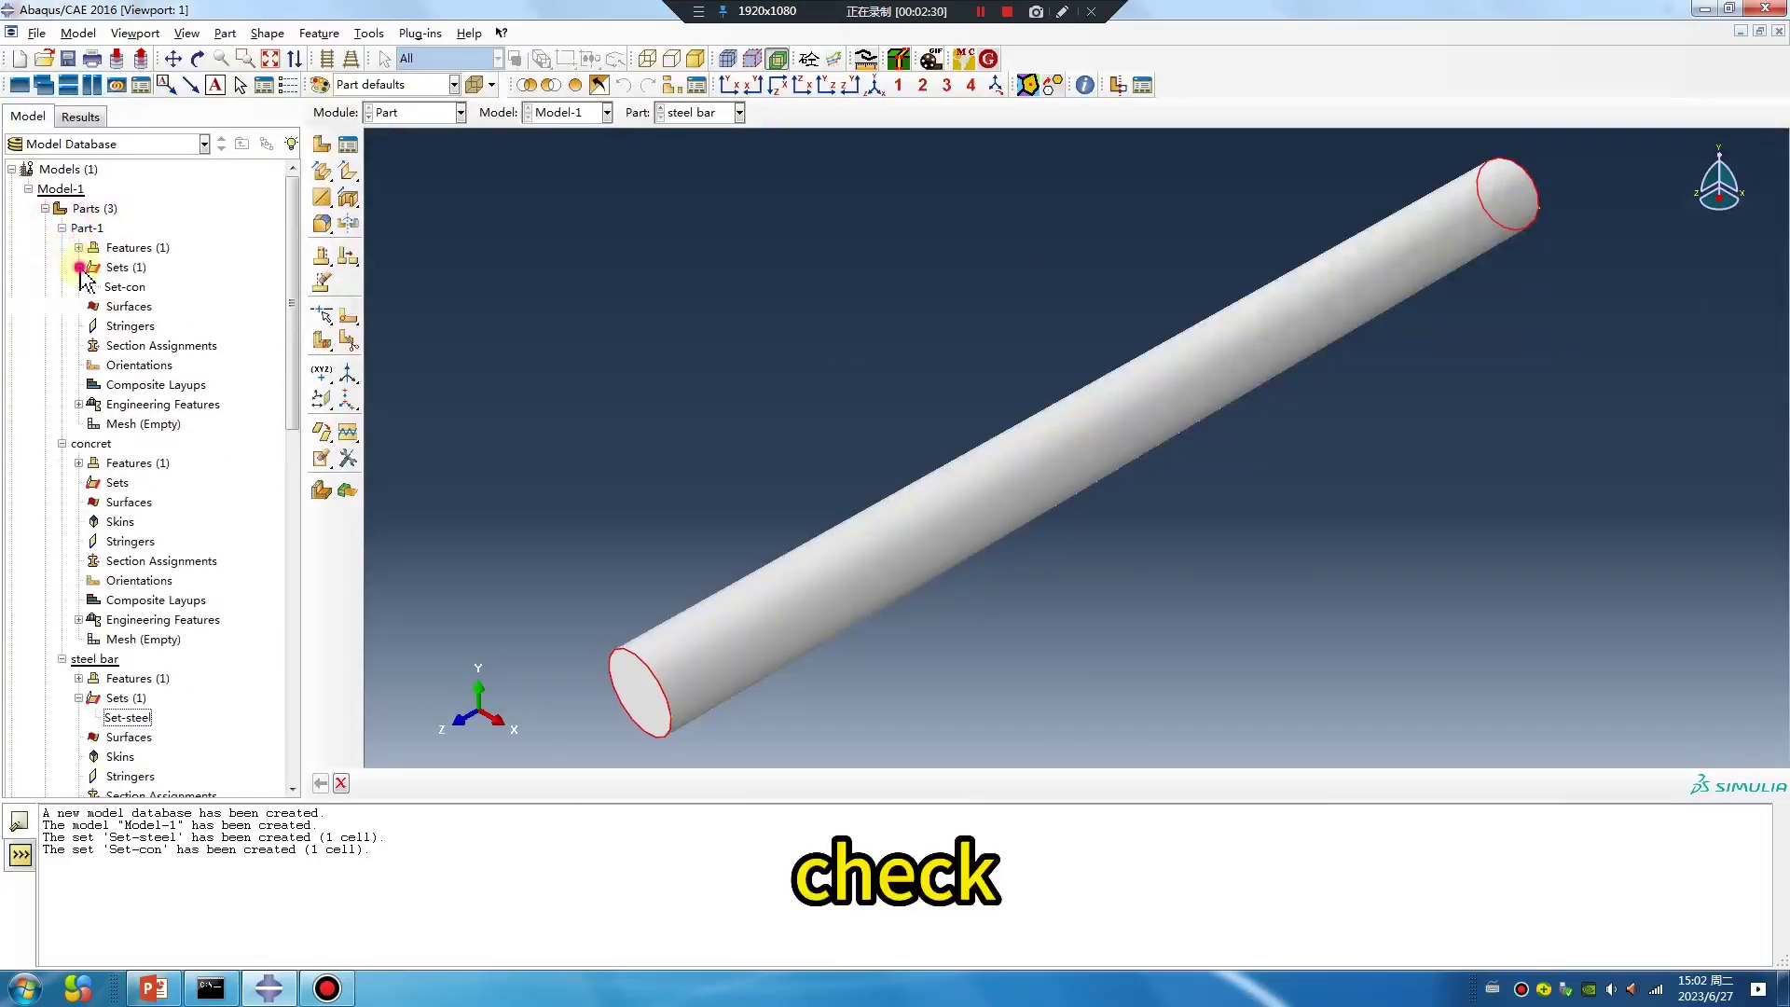
double_click(125, 287)
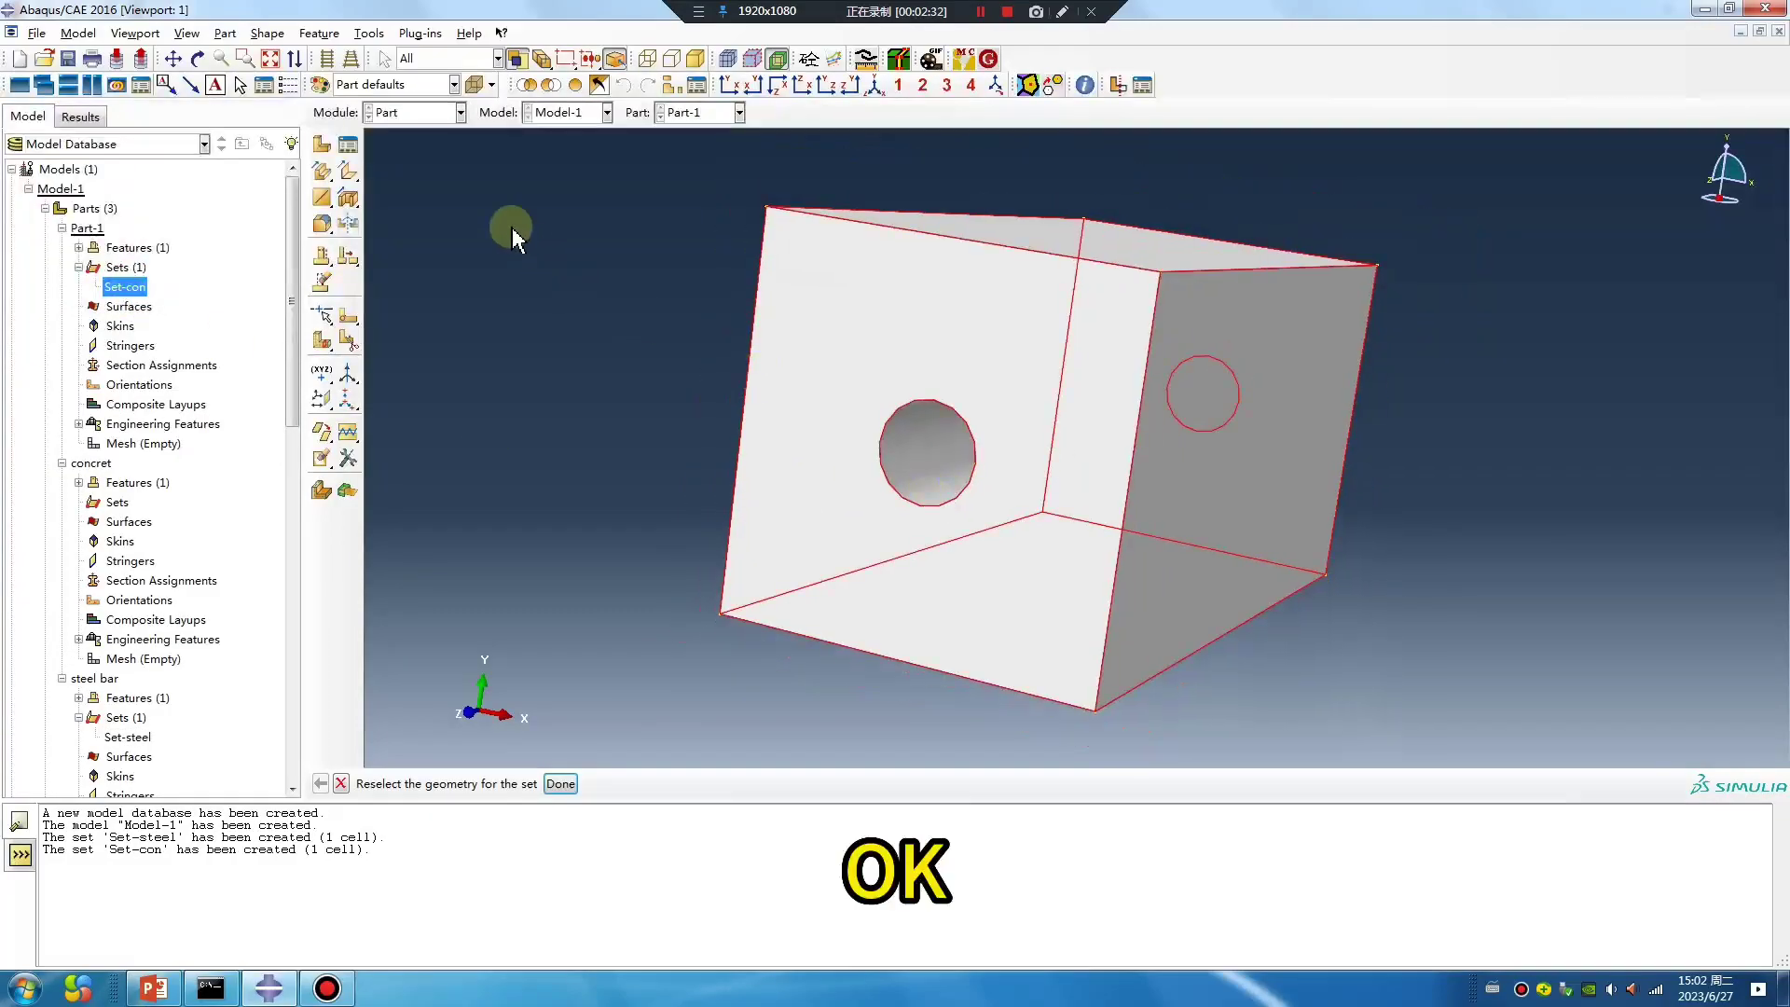
In the Assembly module, merge the geometry of the bar and block instances into a new part, retaining intersecting boundaries and suppressing the originals
click(425, 114)
click(414, 171)
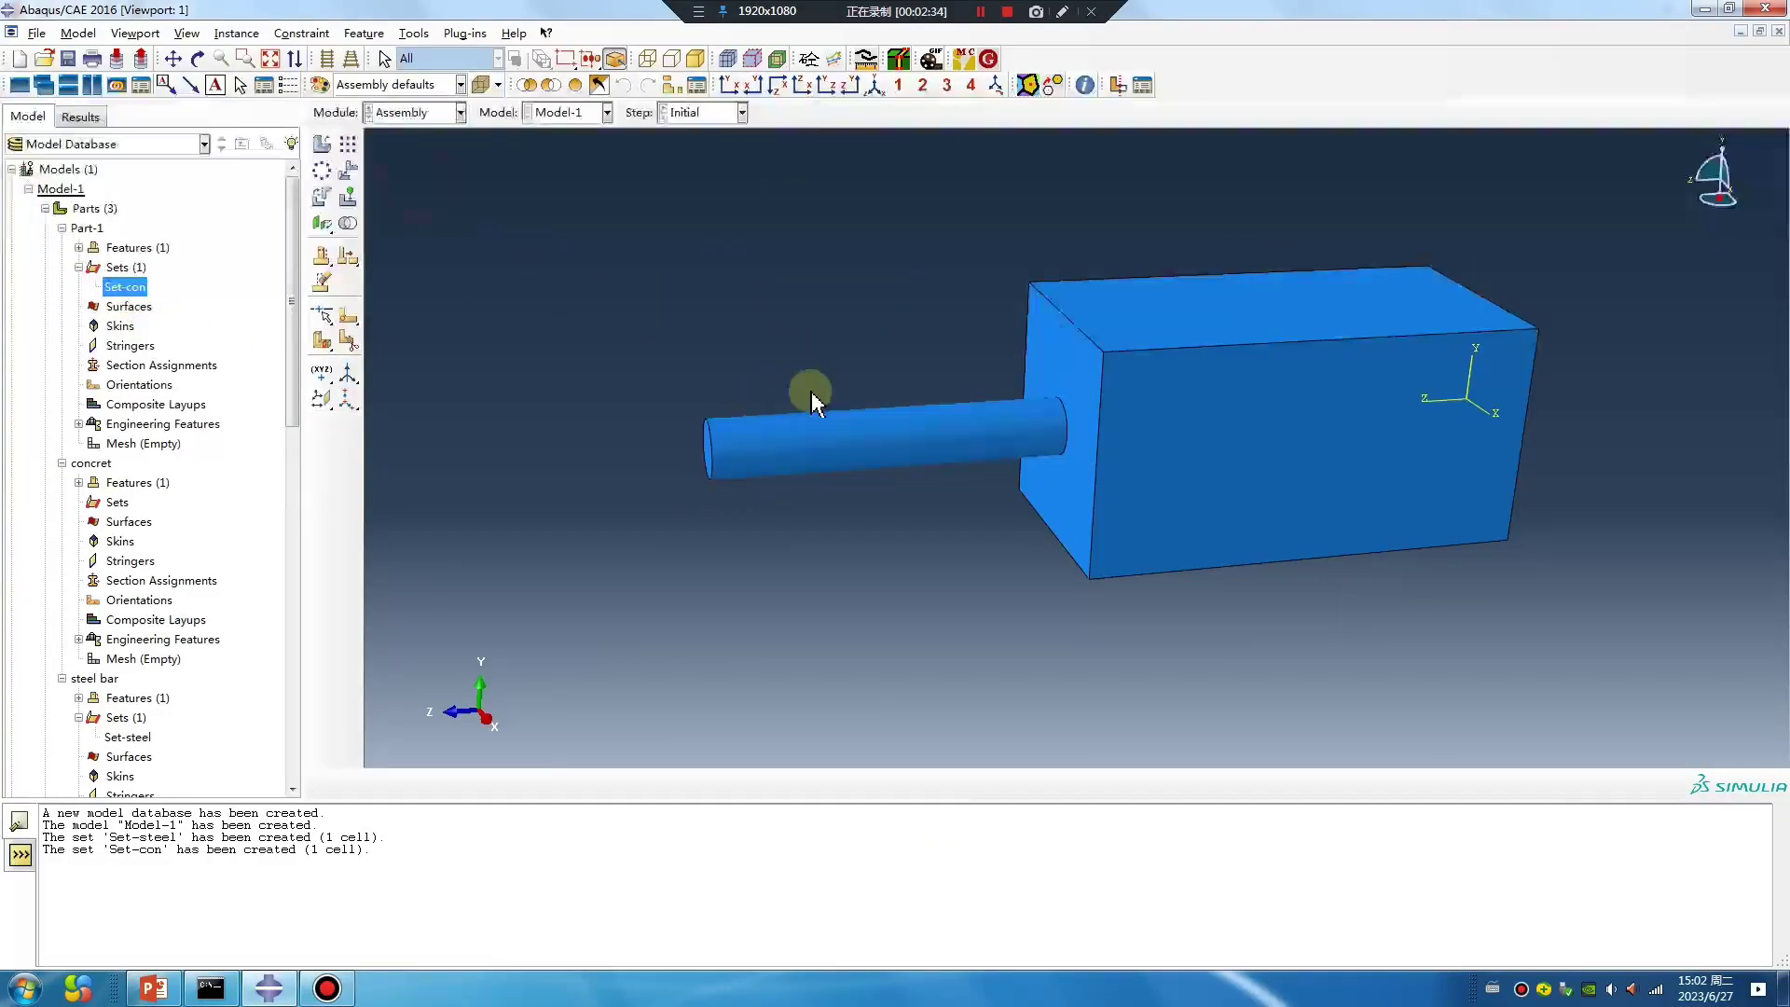
click(348, 223)
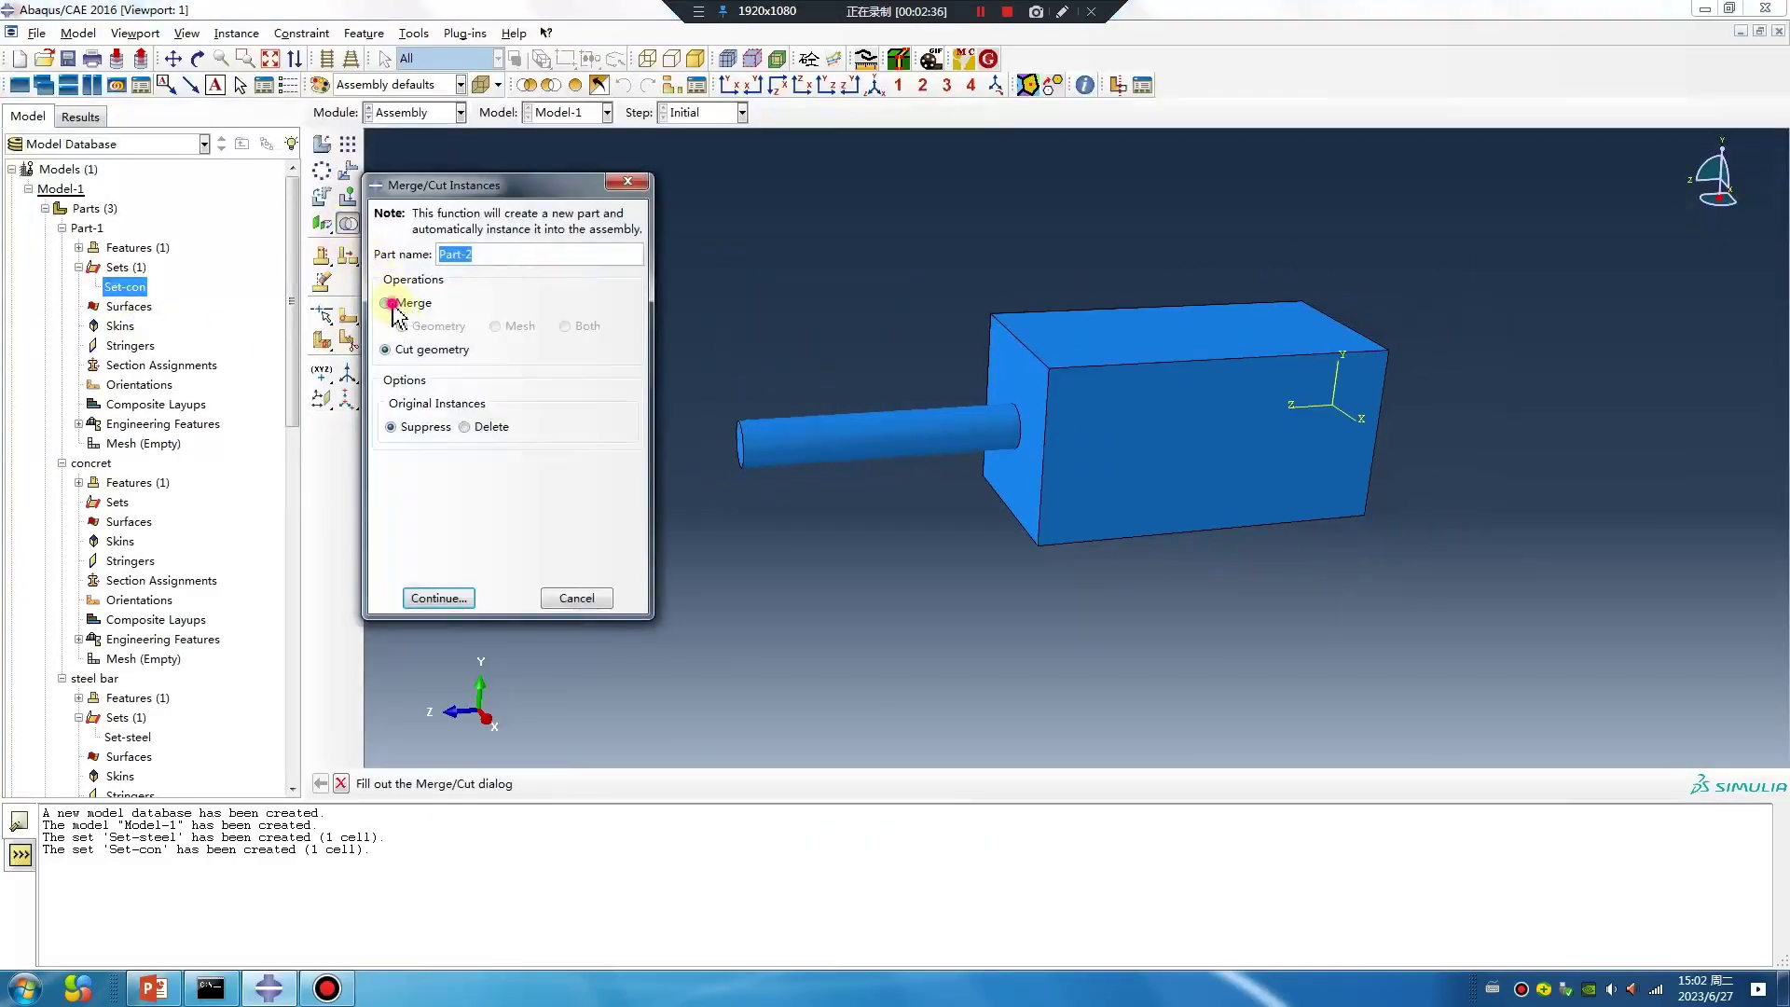
click(392, 527)
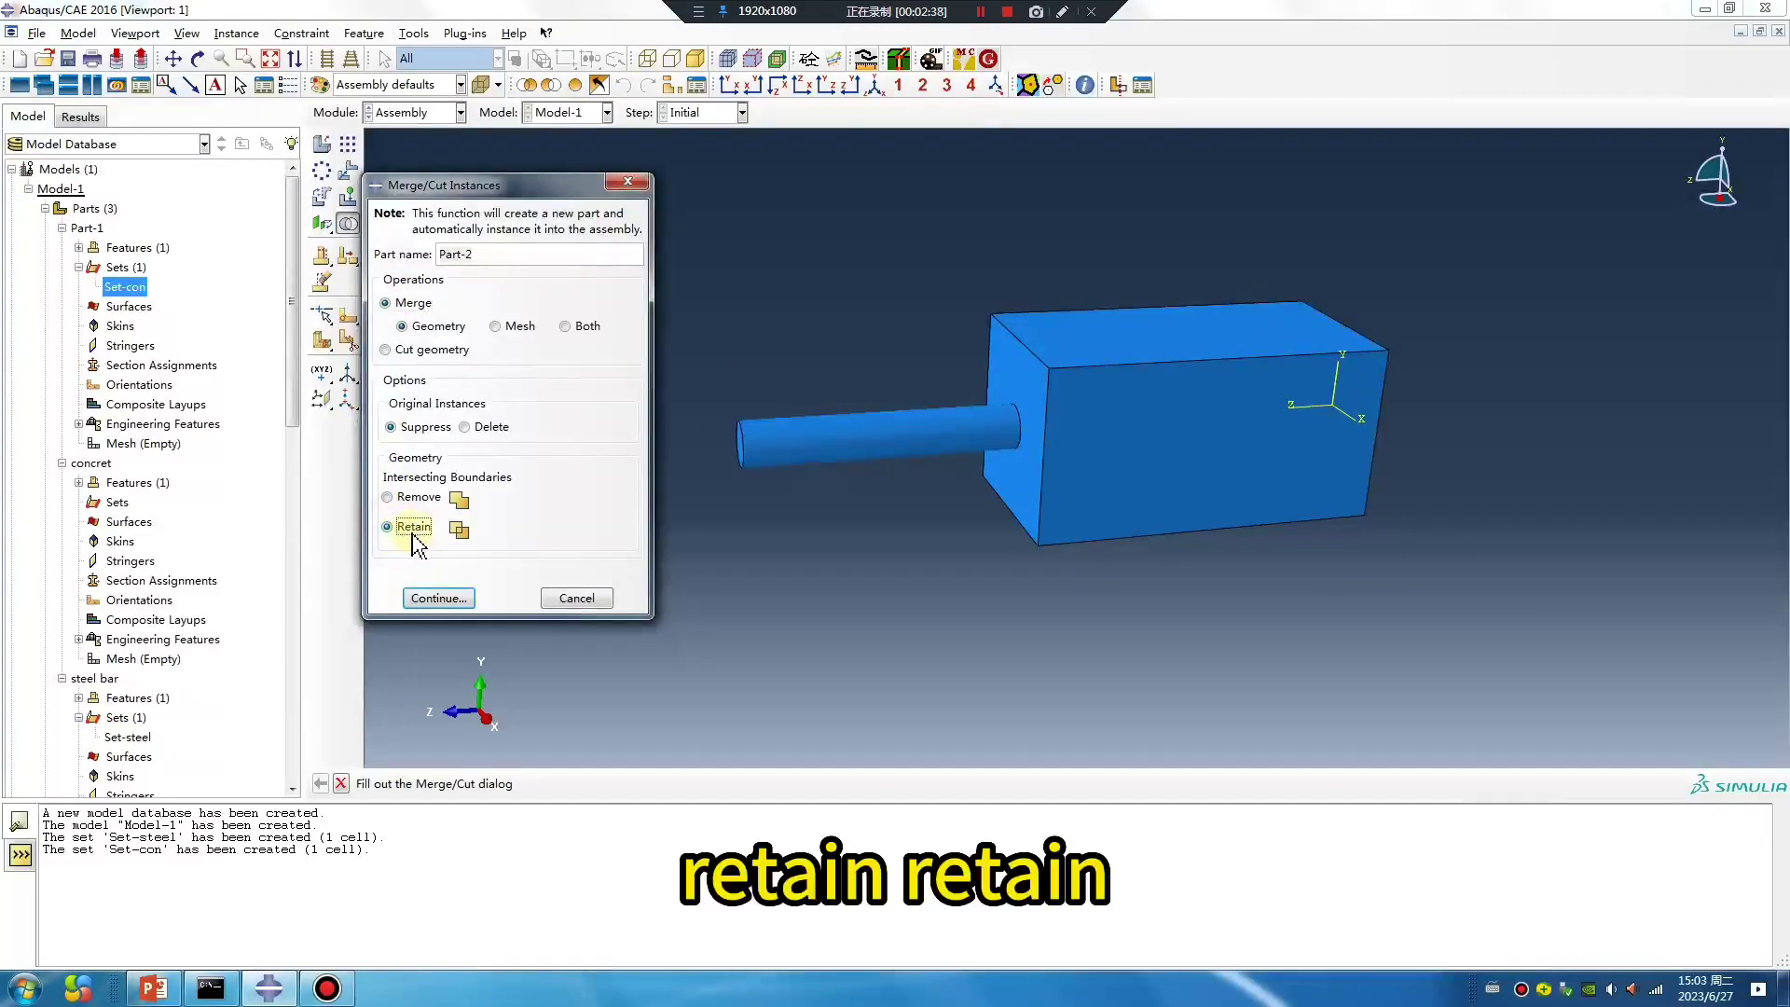
click(453, 595)
drag(1590, 582, 534, 168)
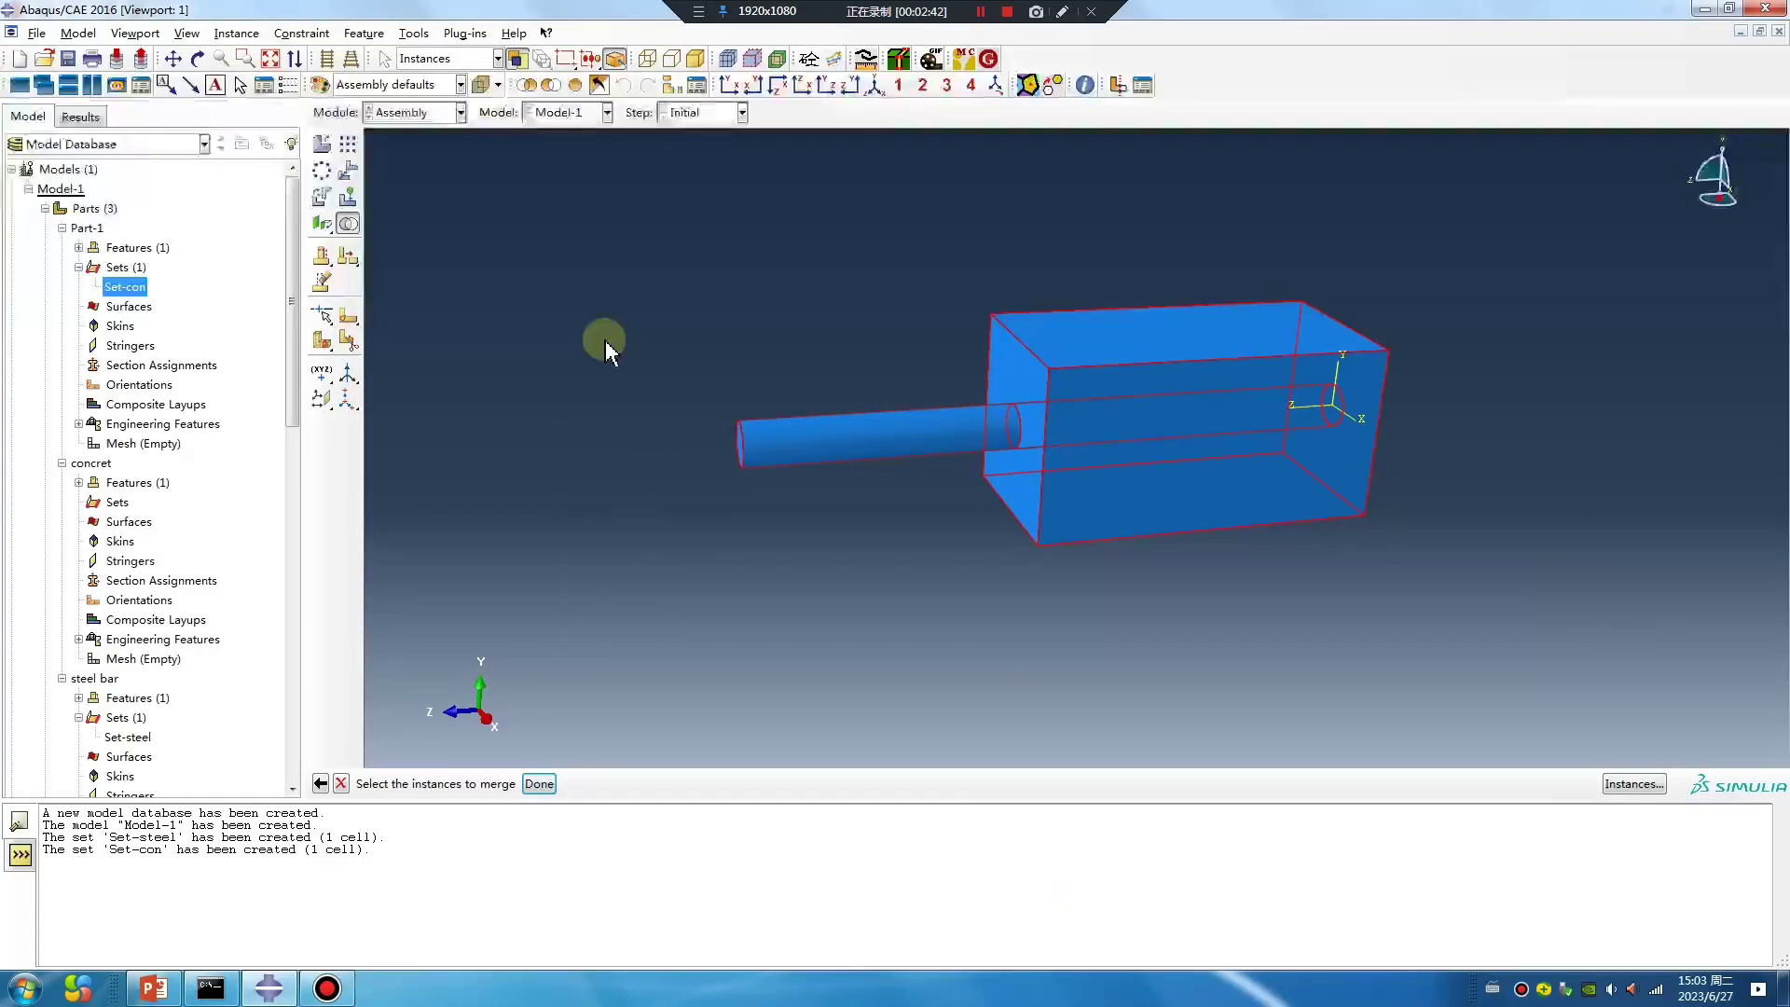
click(541, 783)
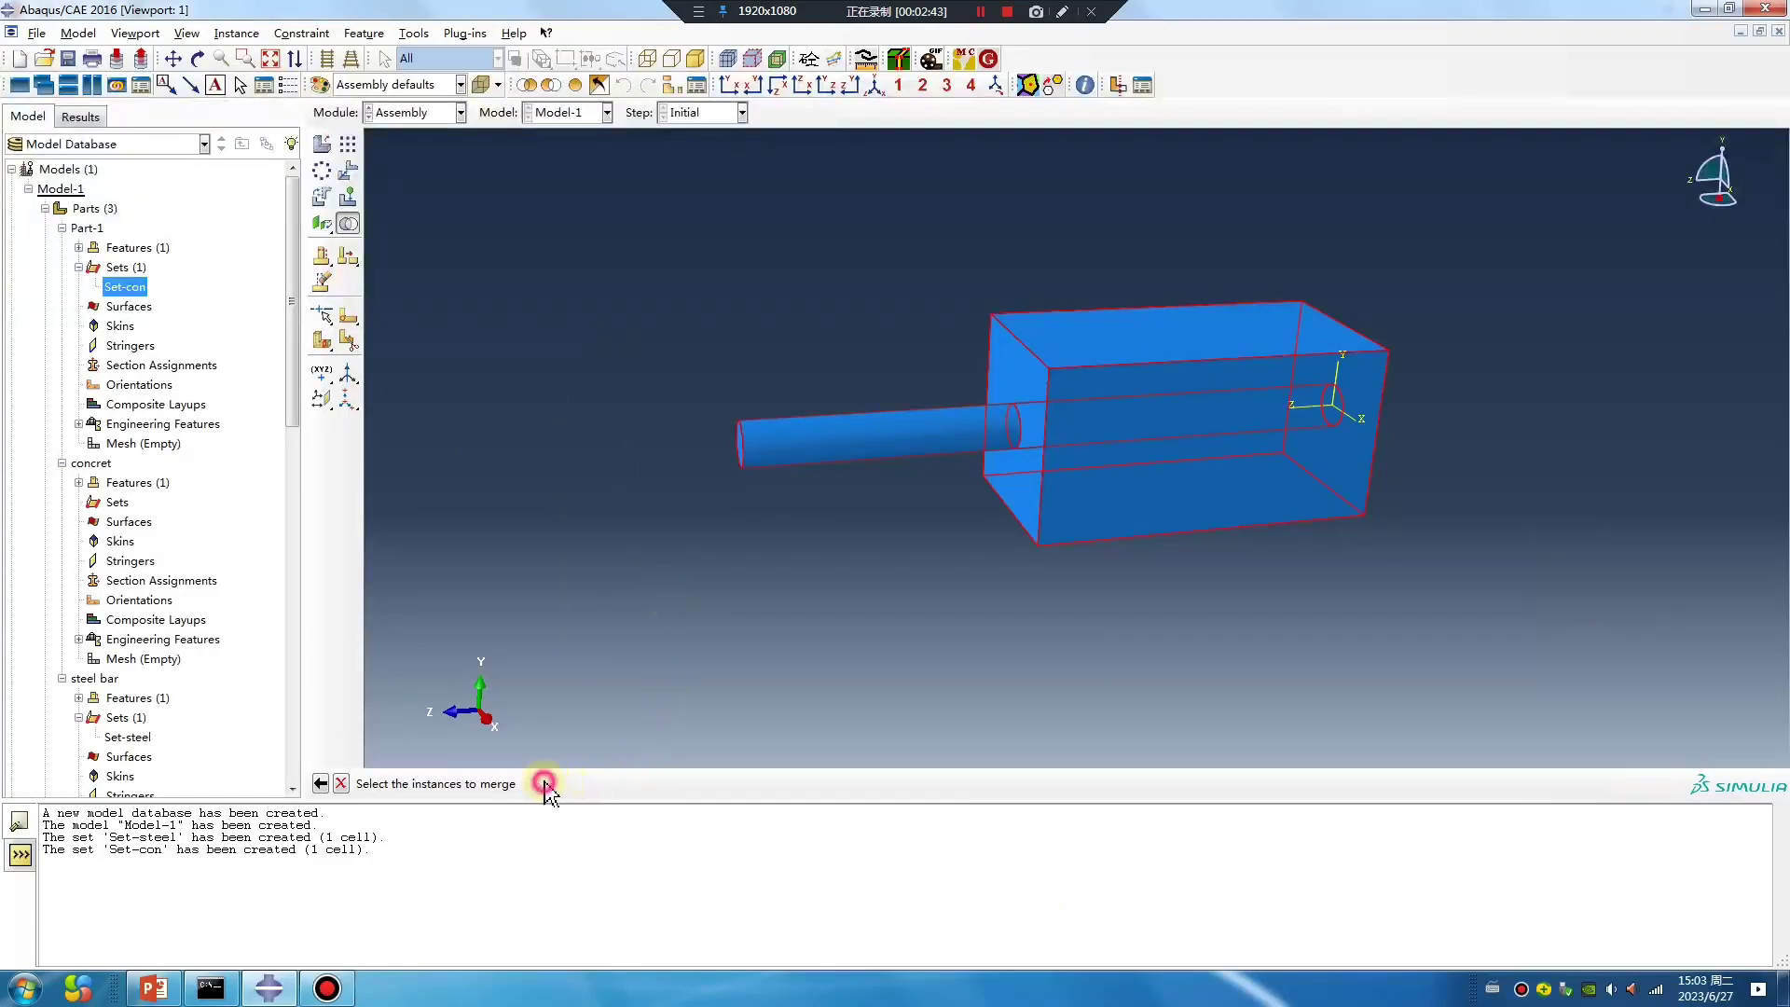
Check the geometry of Set-con and Set-steel in the merged Part-2, isolating each set in the display
click(78, 266)
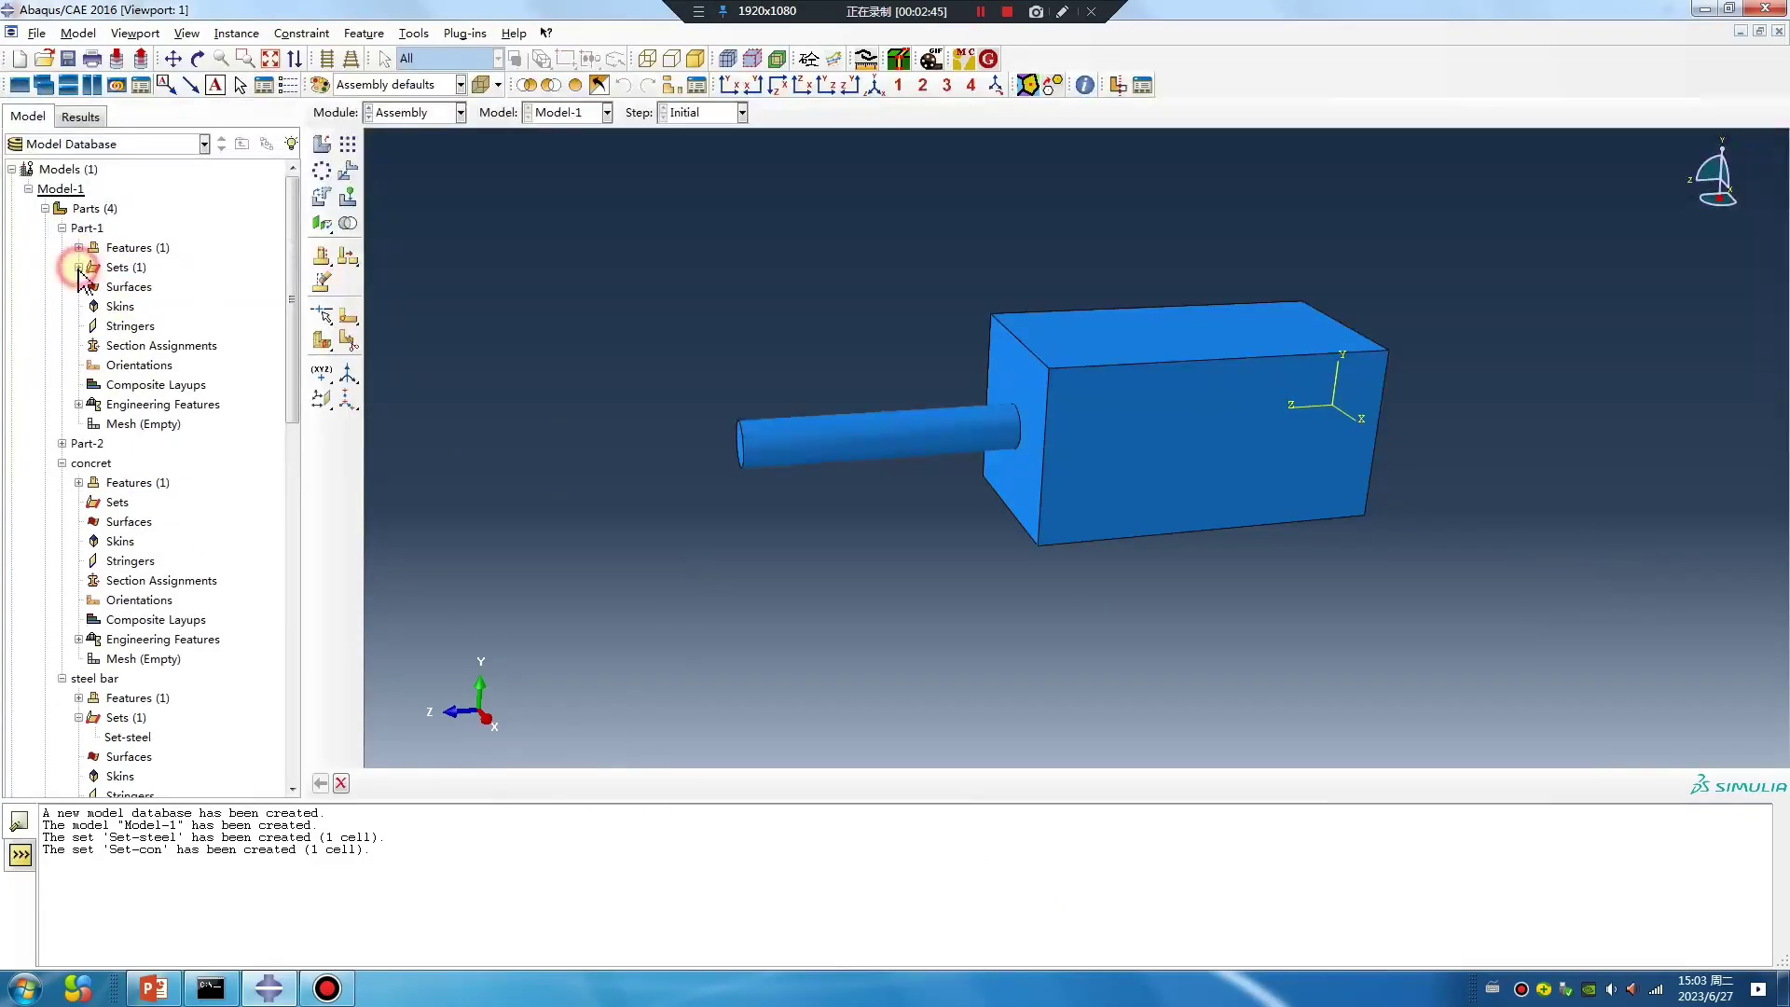
click(63, 444)
click(78, 482)
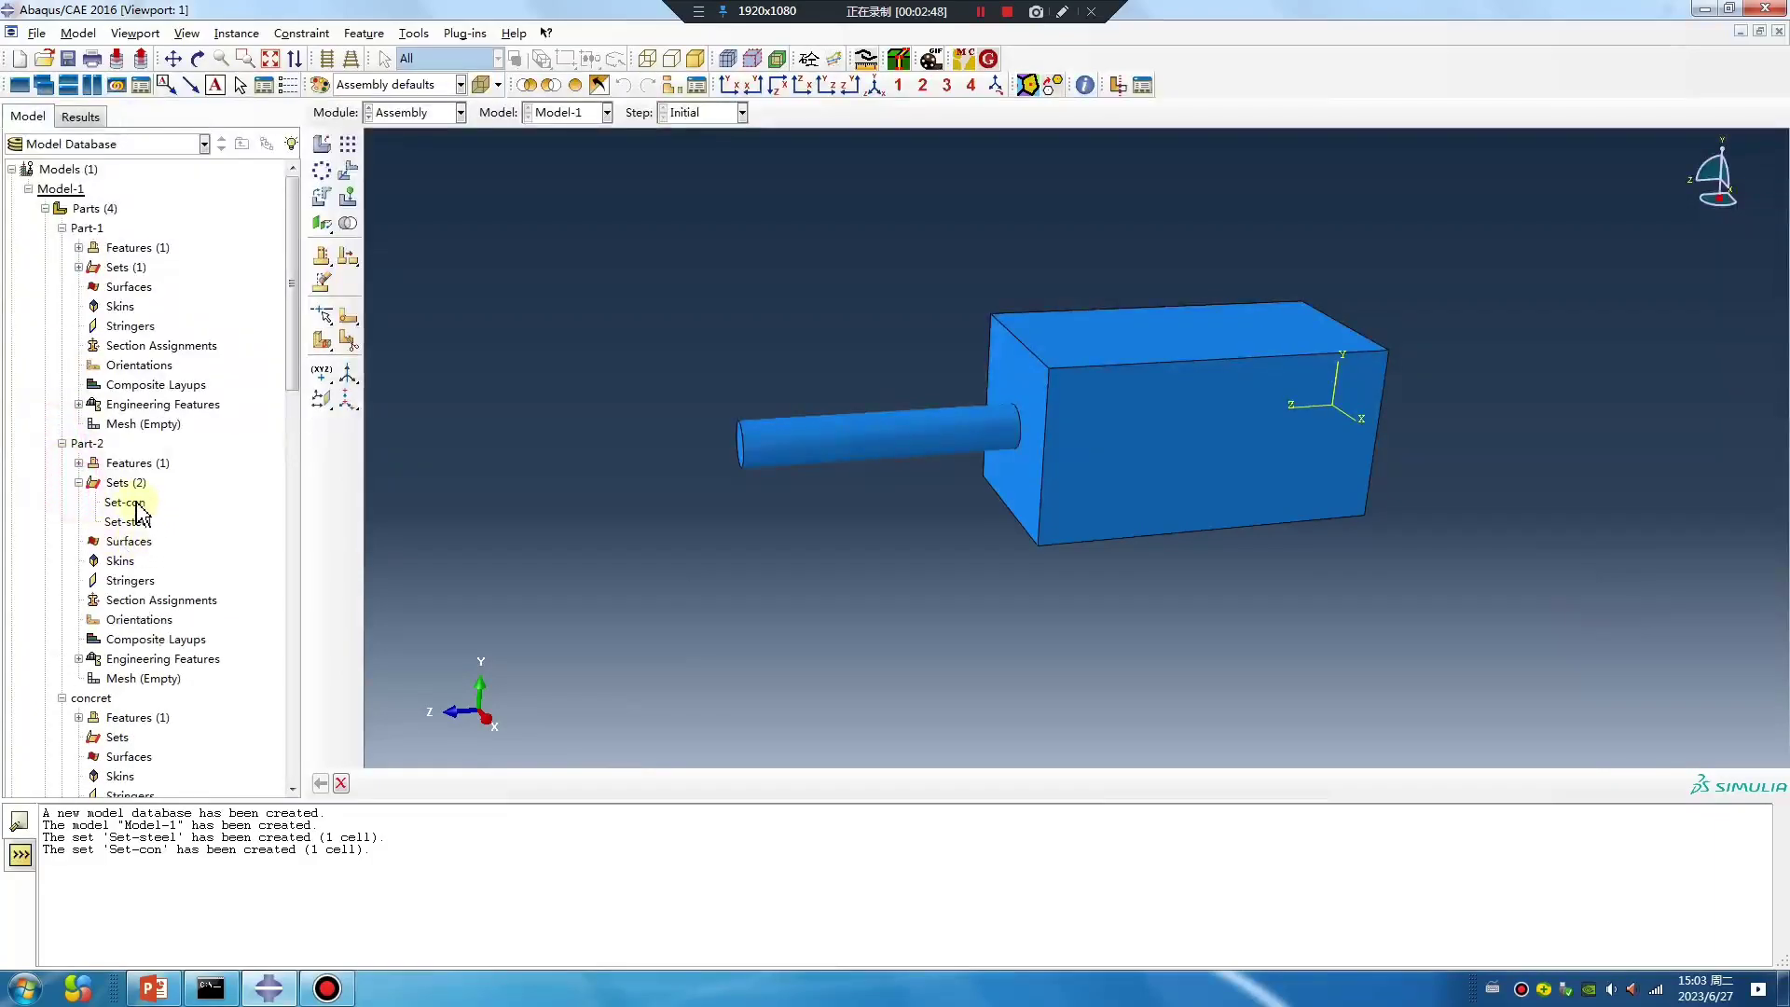
double_click(130, 503)
ctrl+alt+drag(1145, 459, 1090, 401)
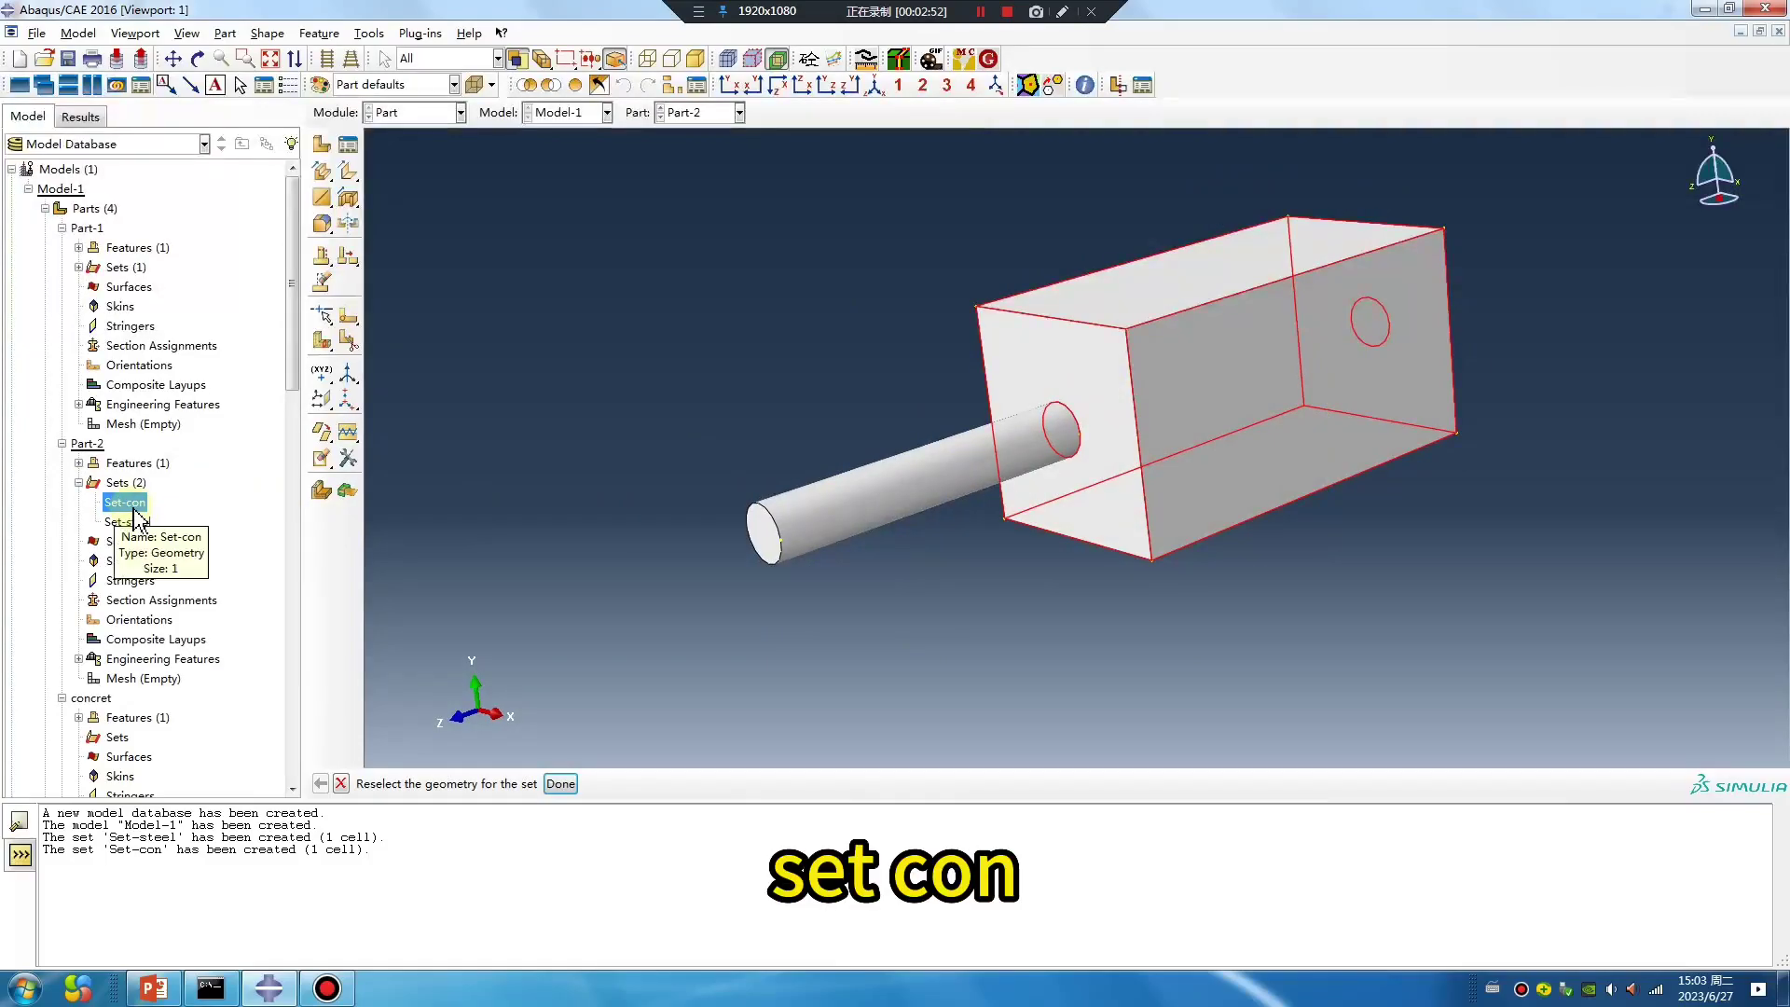
click(528, 85)
scroll(953, 384, down, 1)
ctrl+alt+drag(954, 384, 1247, 360)
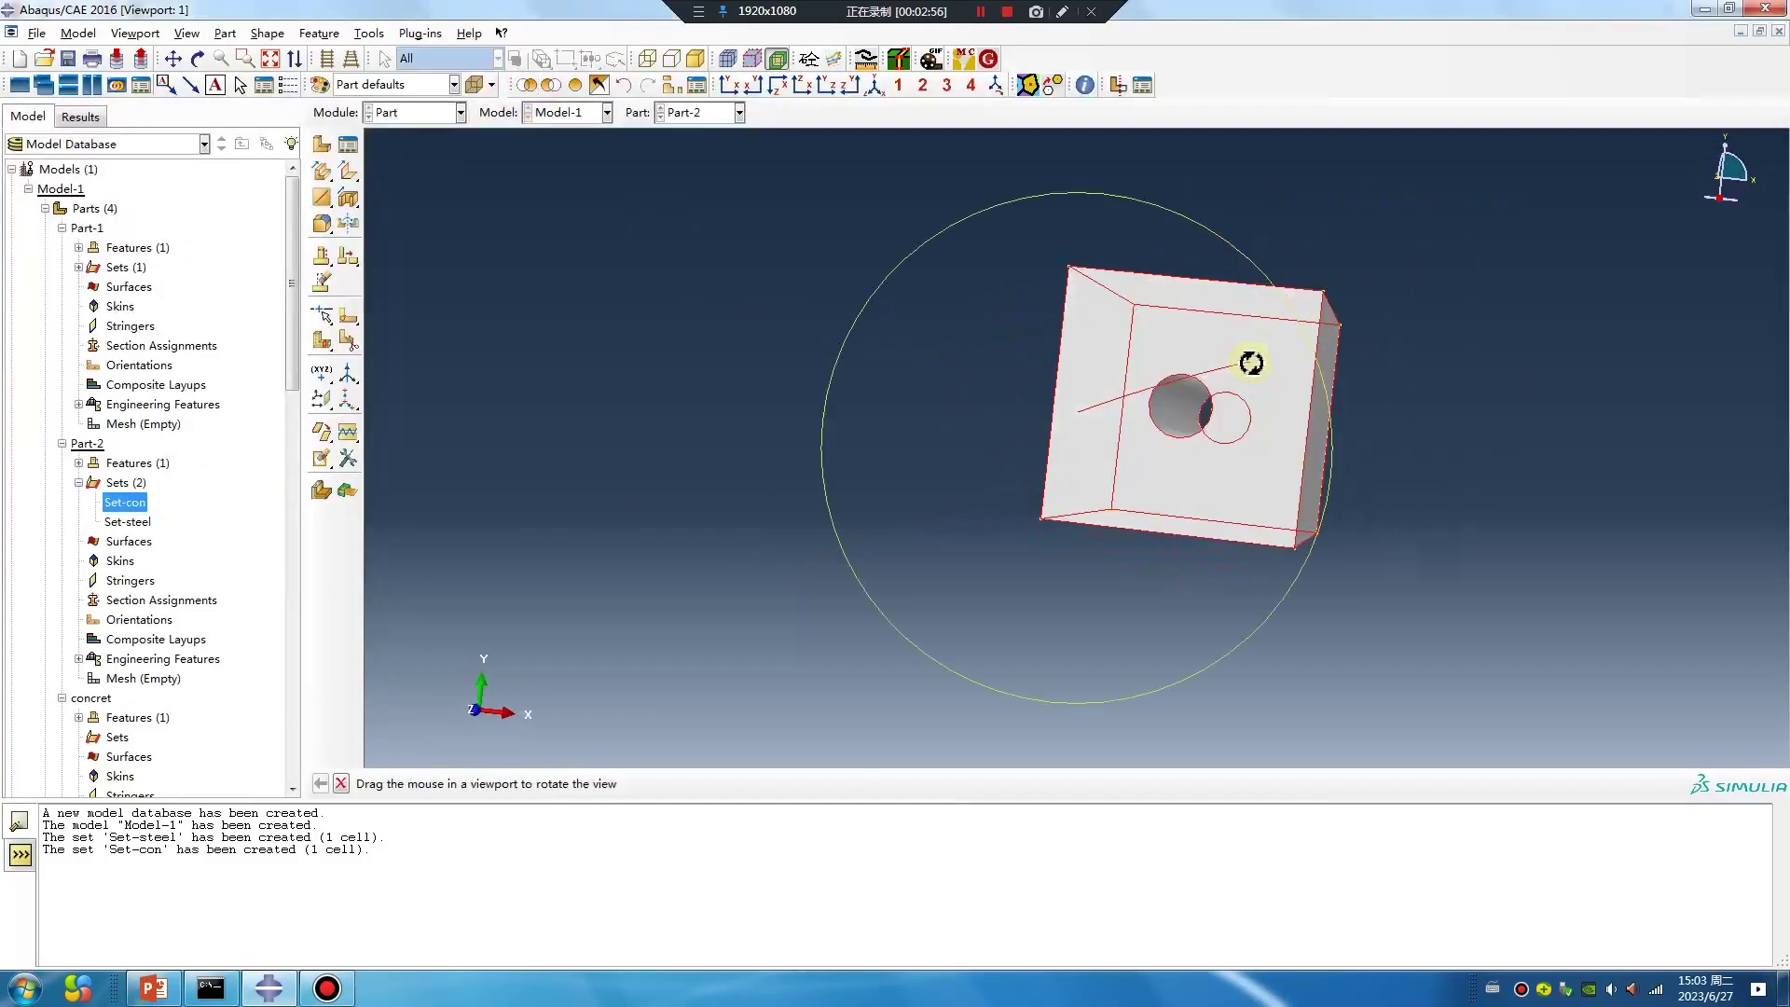
double_click(138, 522)
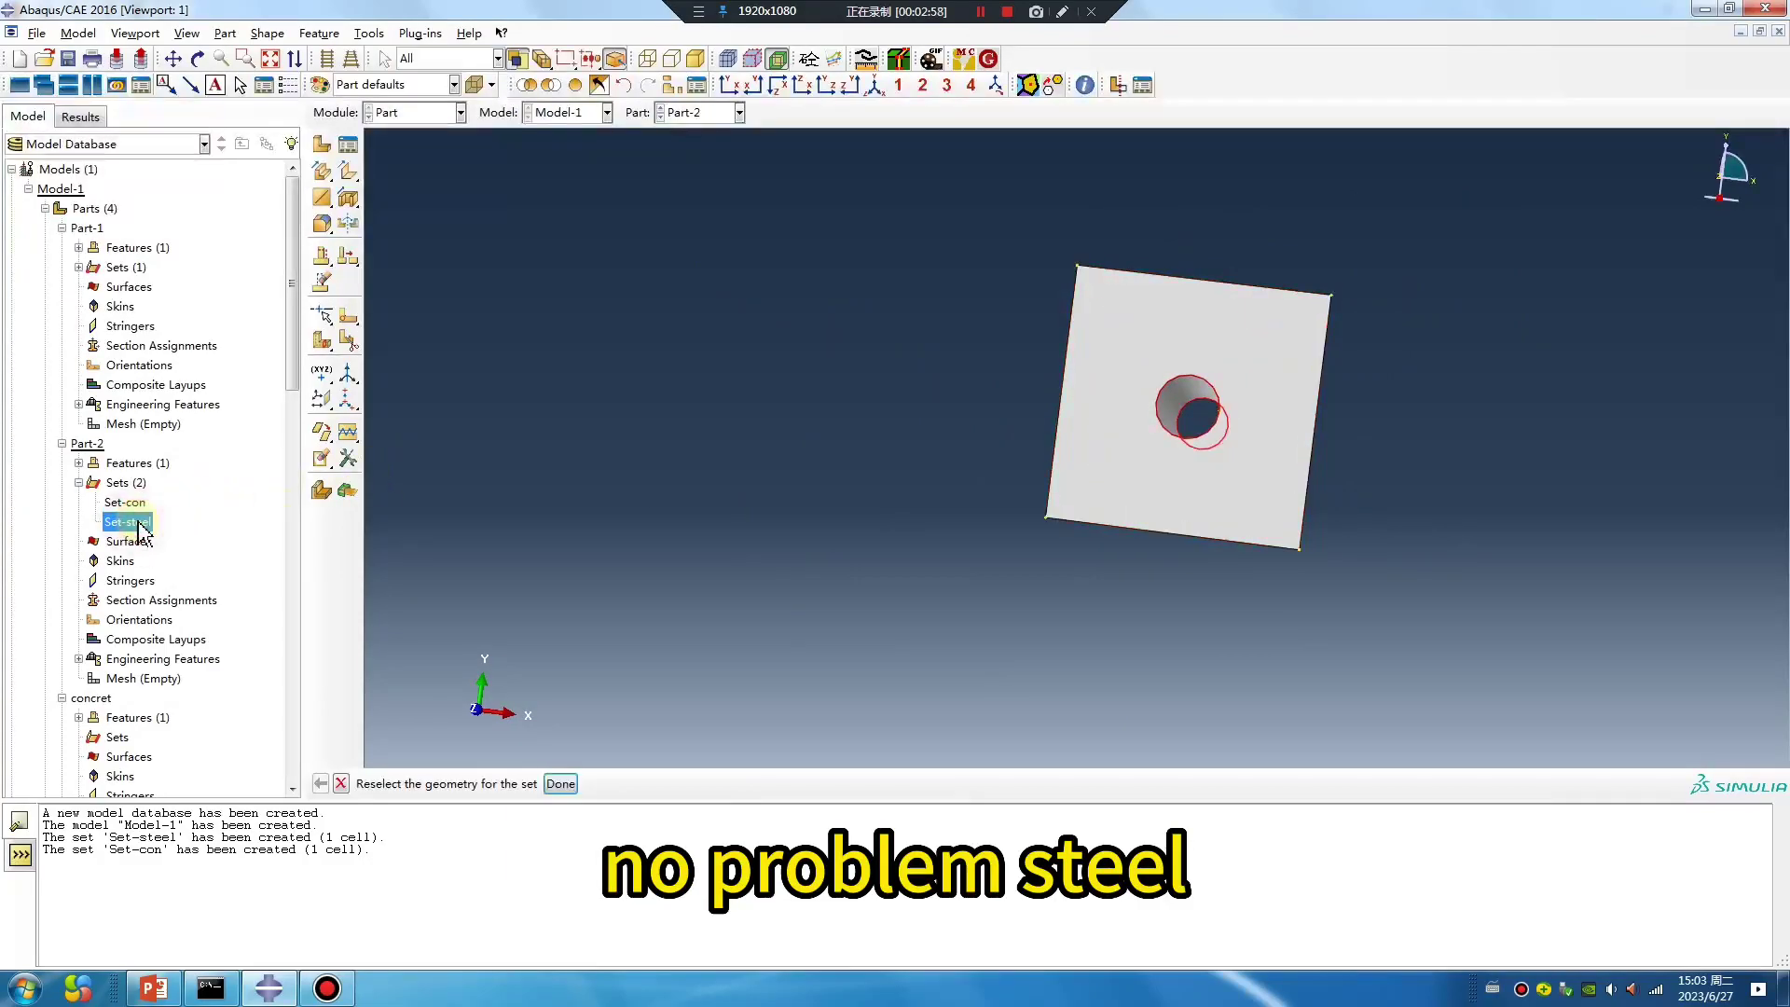
click(528, 84)
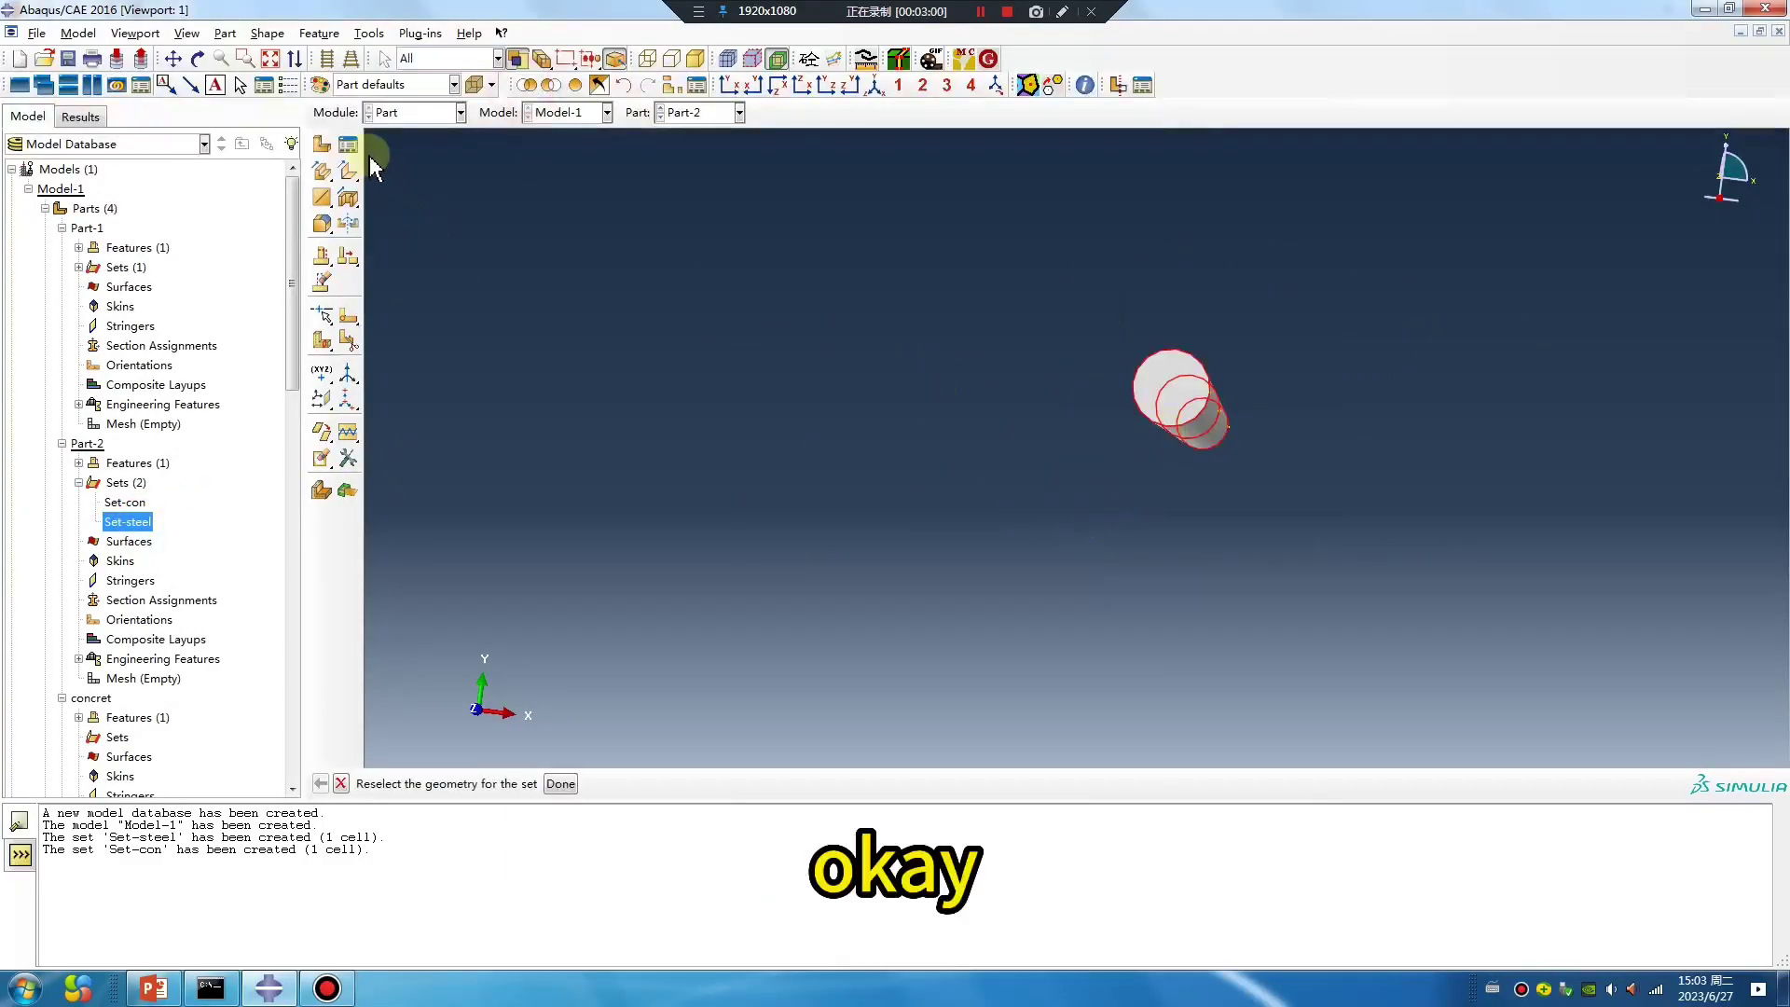
Switch to the Mesh module
click(438, 113)
click(393, 251)
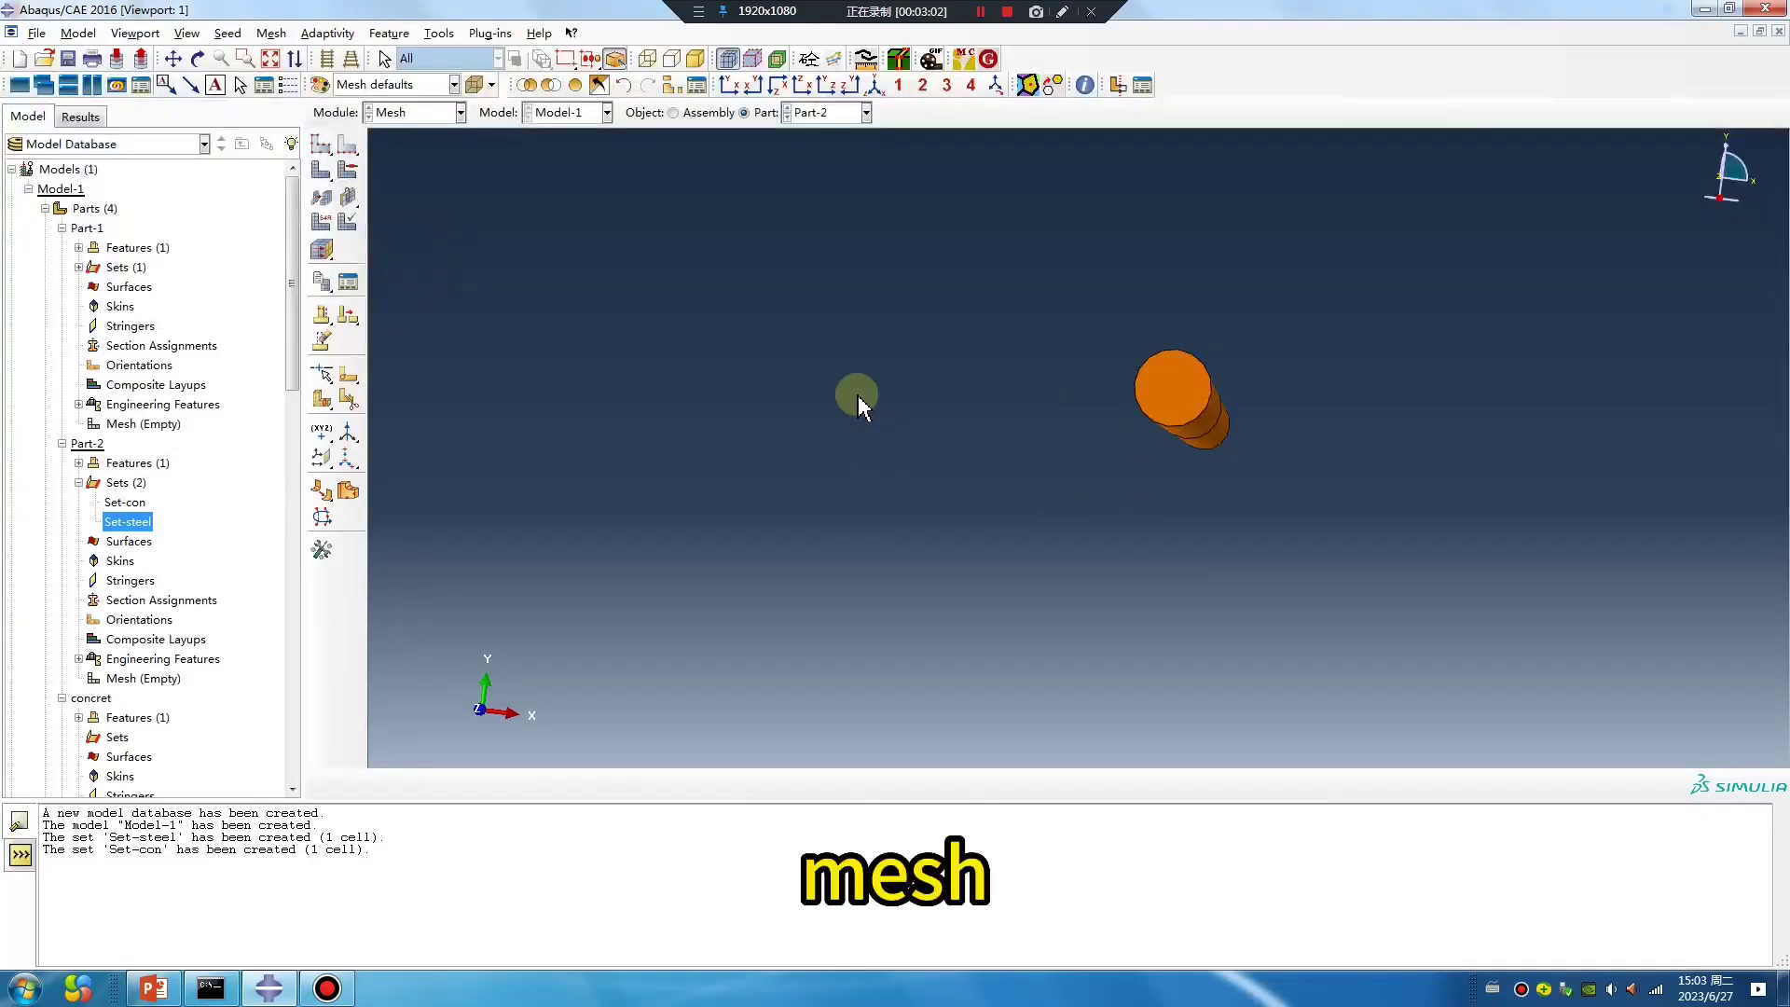
Try to partition the merged instance at assembly level
click(674, 112)
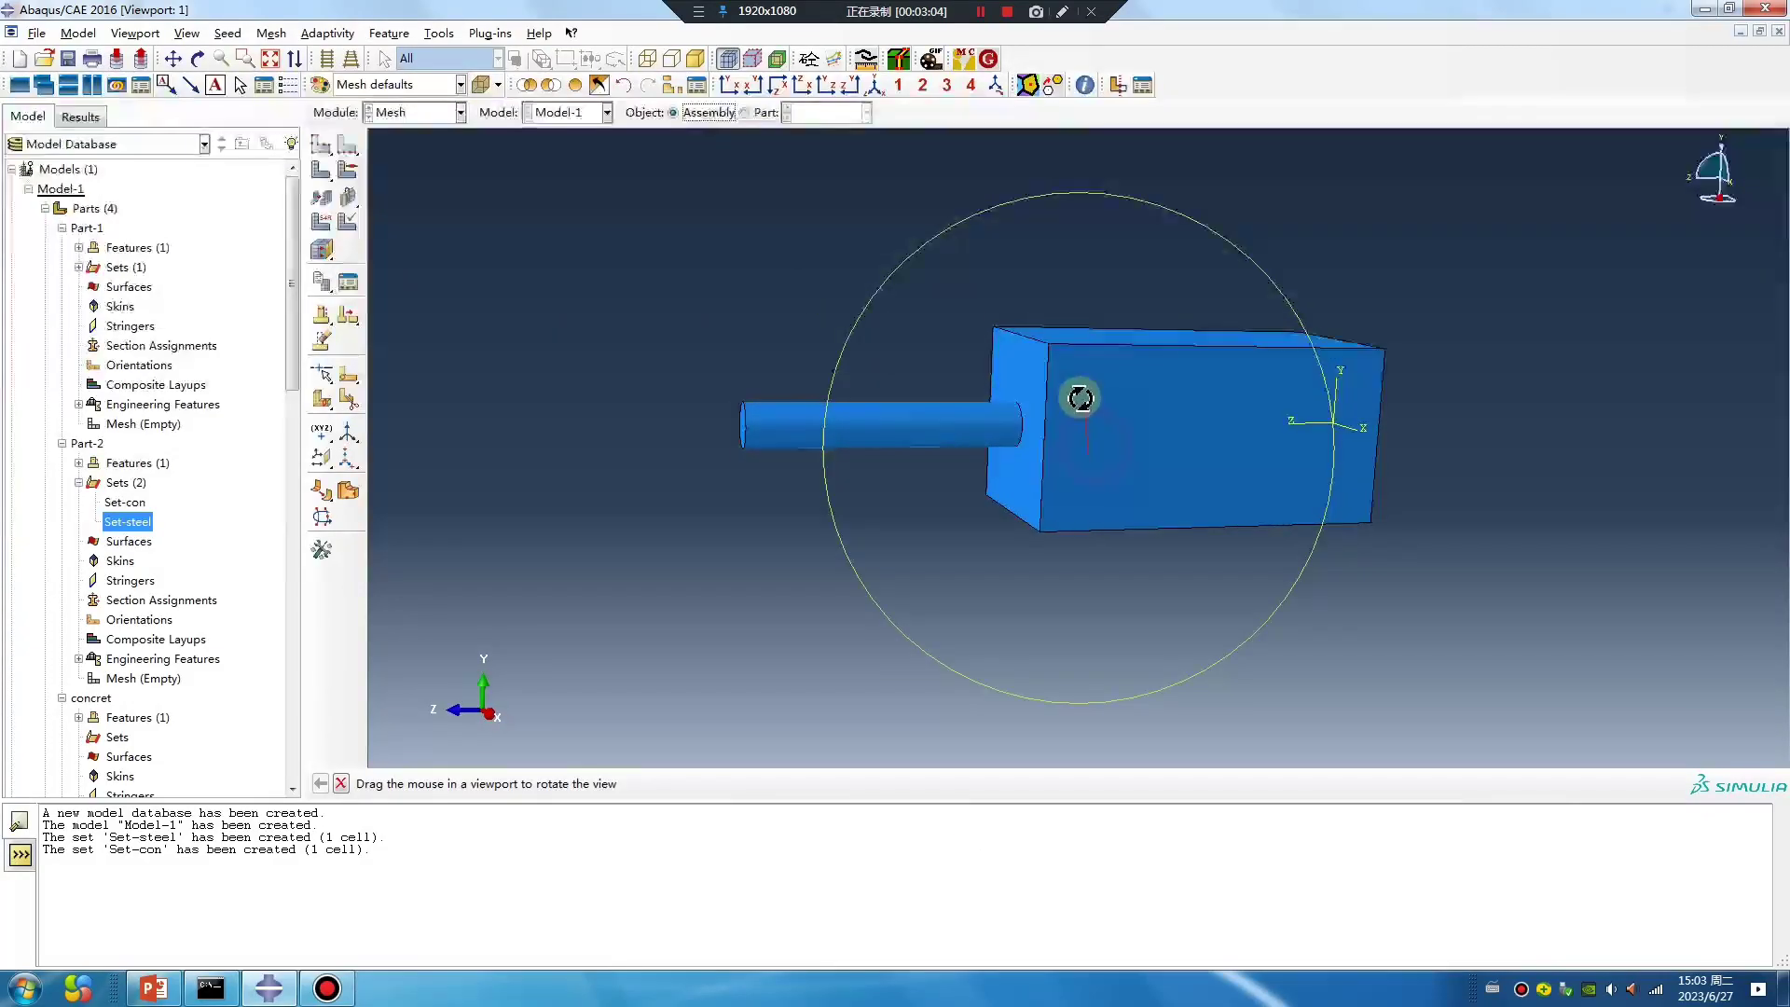
ctrl+alt+drag(820, 339, 991, 401)
click(325, 401)
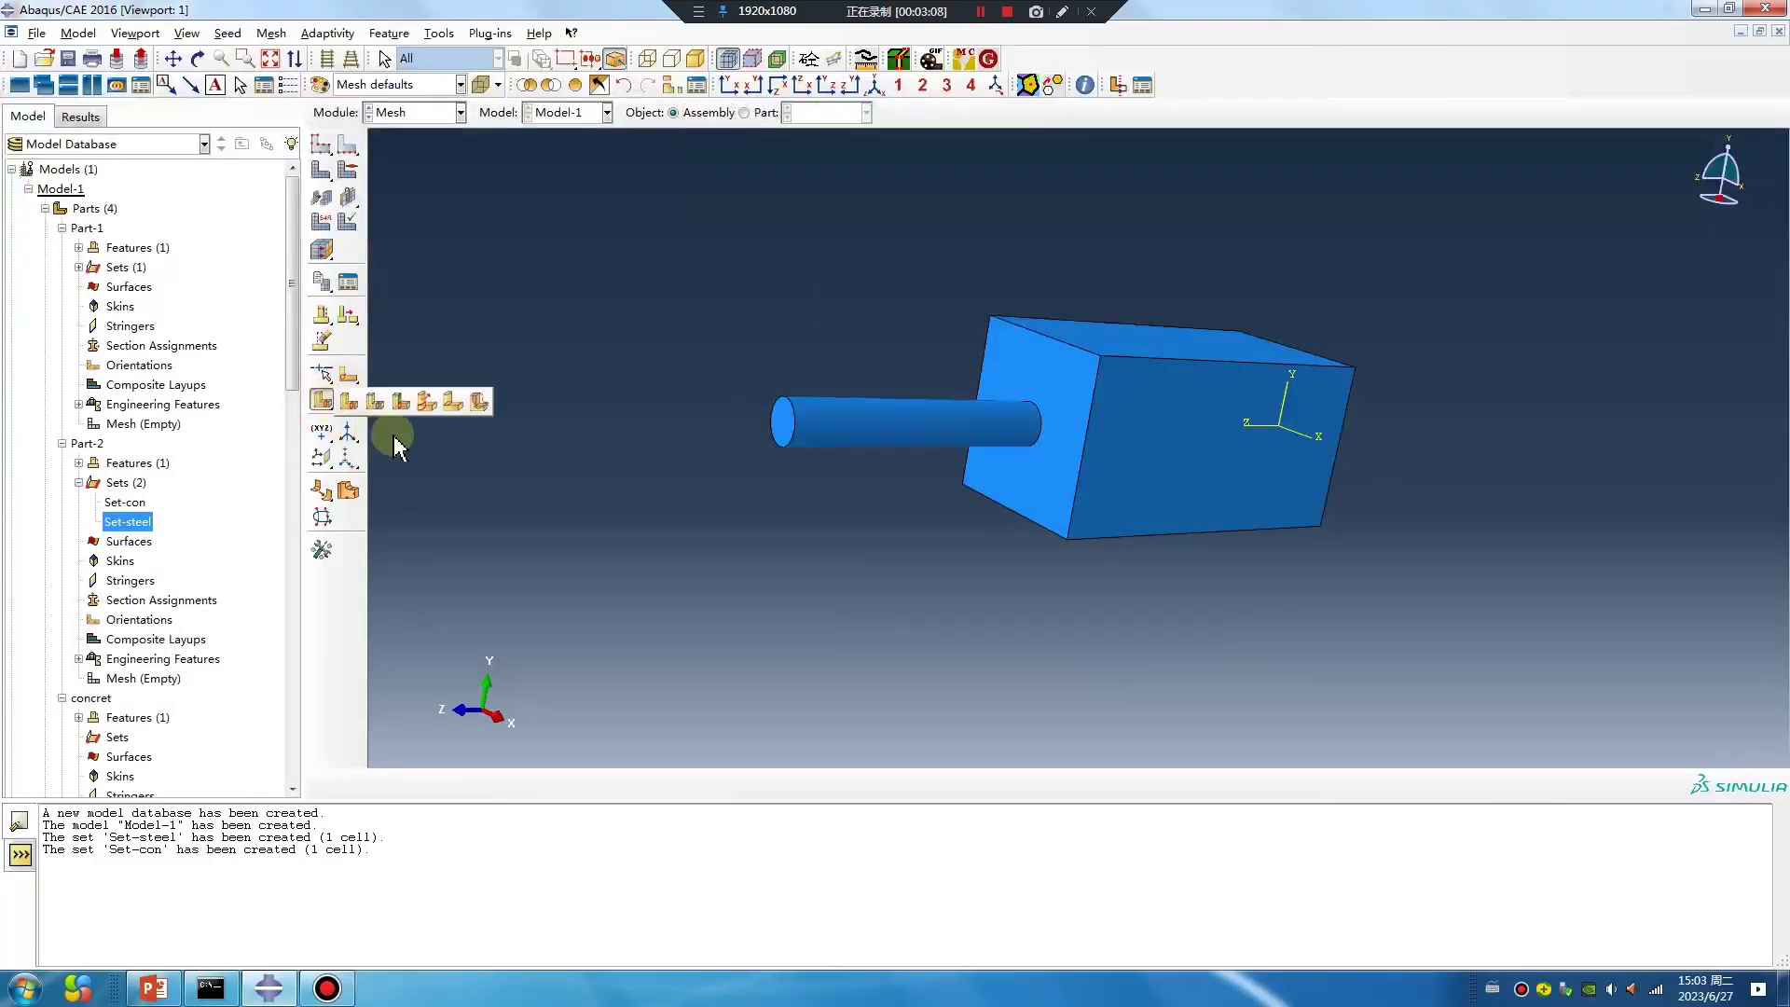
click(400, 401)
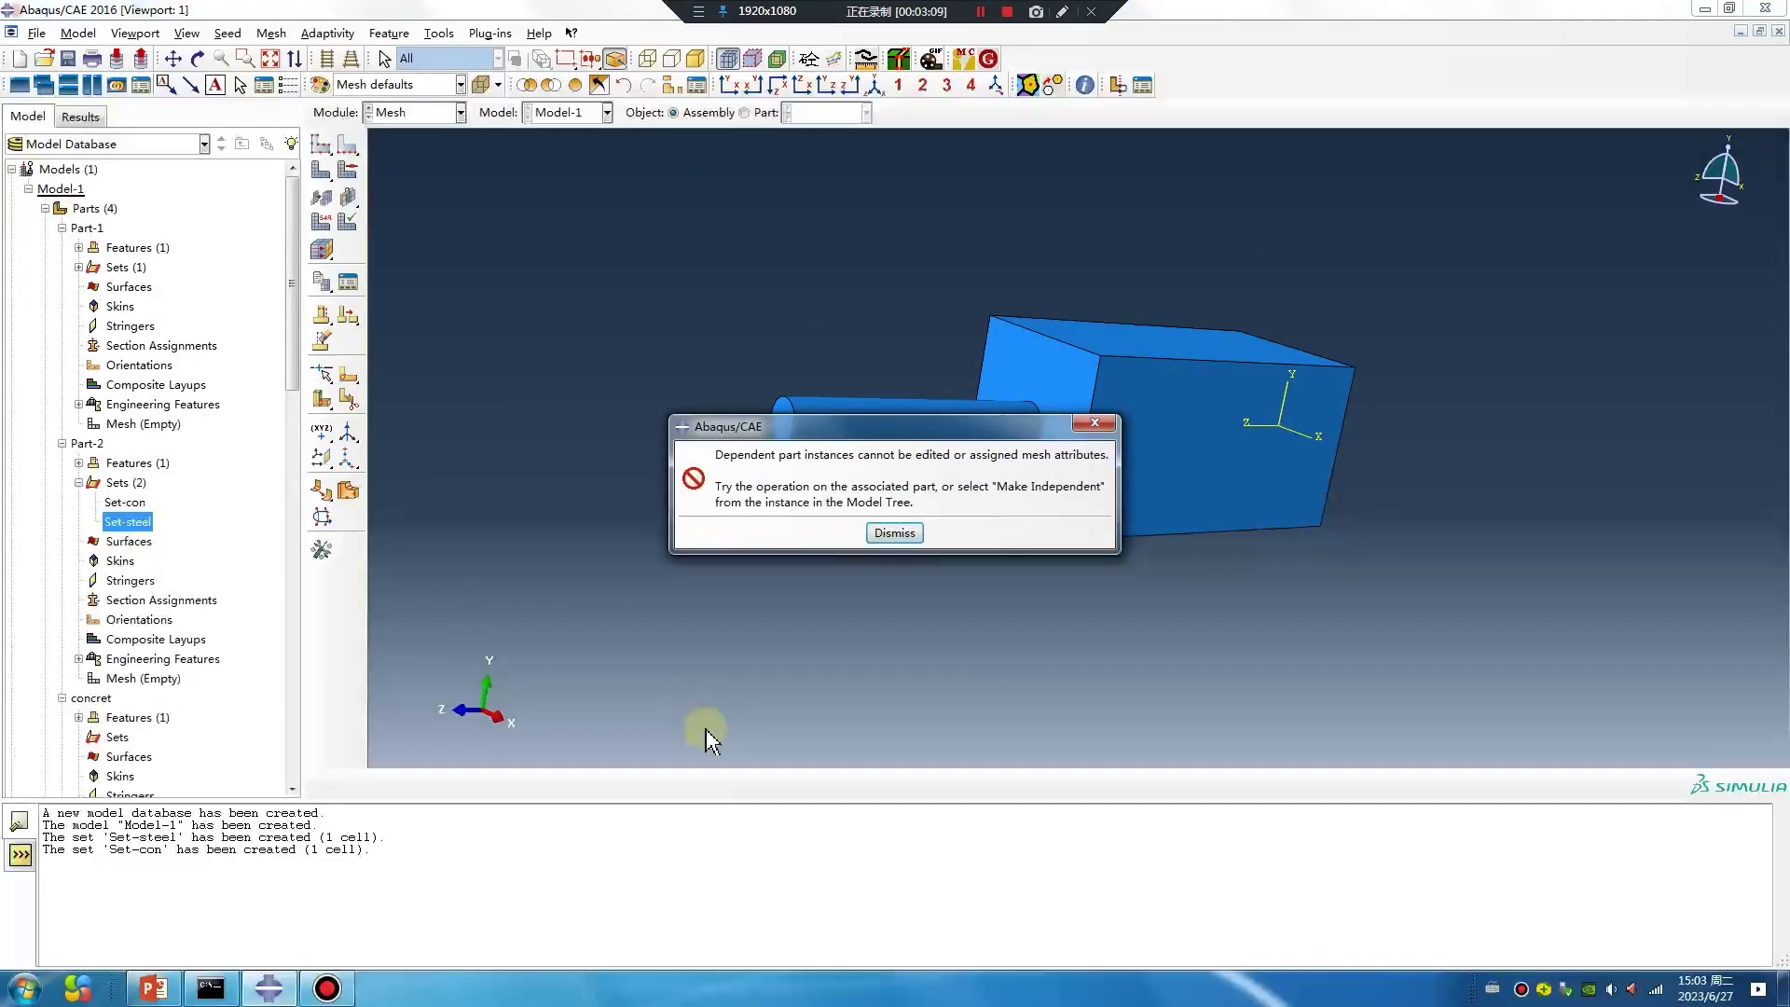
click(895, 534)
ctrl+alt+drag(1073, 512, 953, 311)
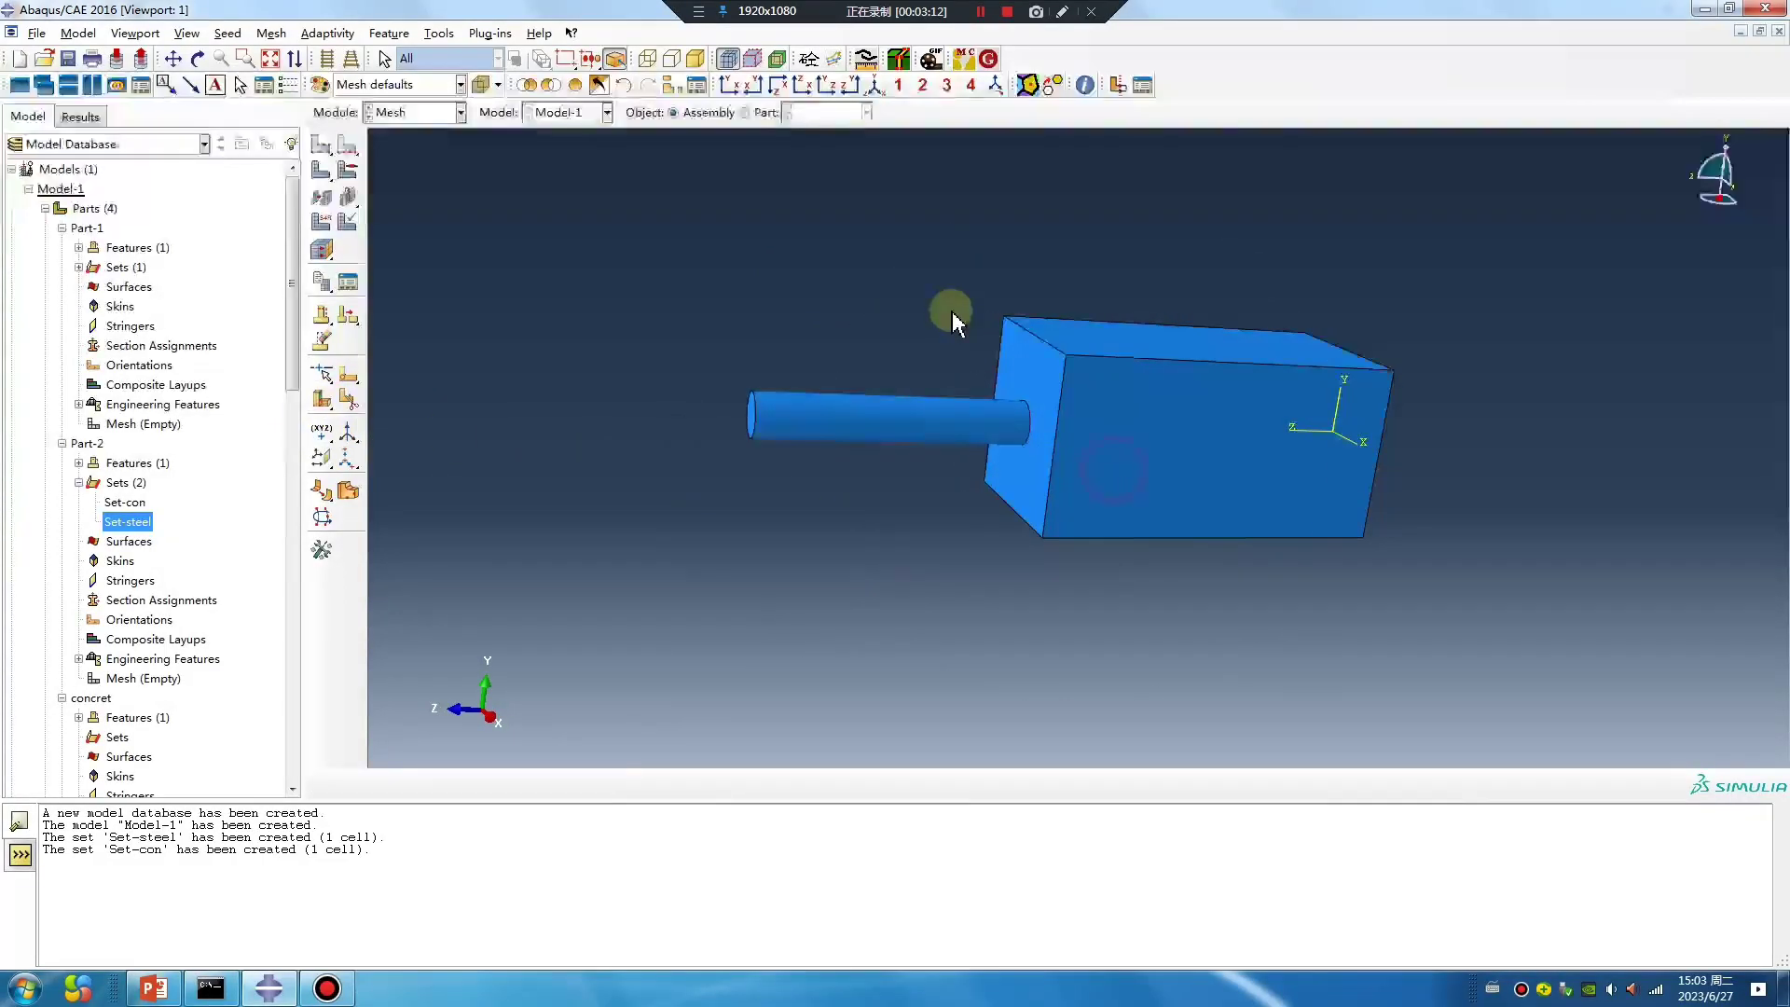
Make Part-2 the meshing object instead of the assembly and display all of its geometry
click(744, 113)
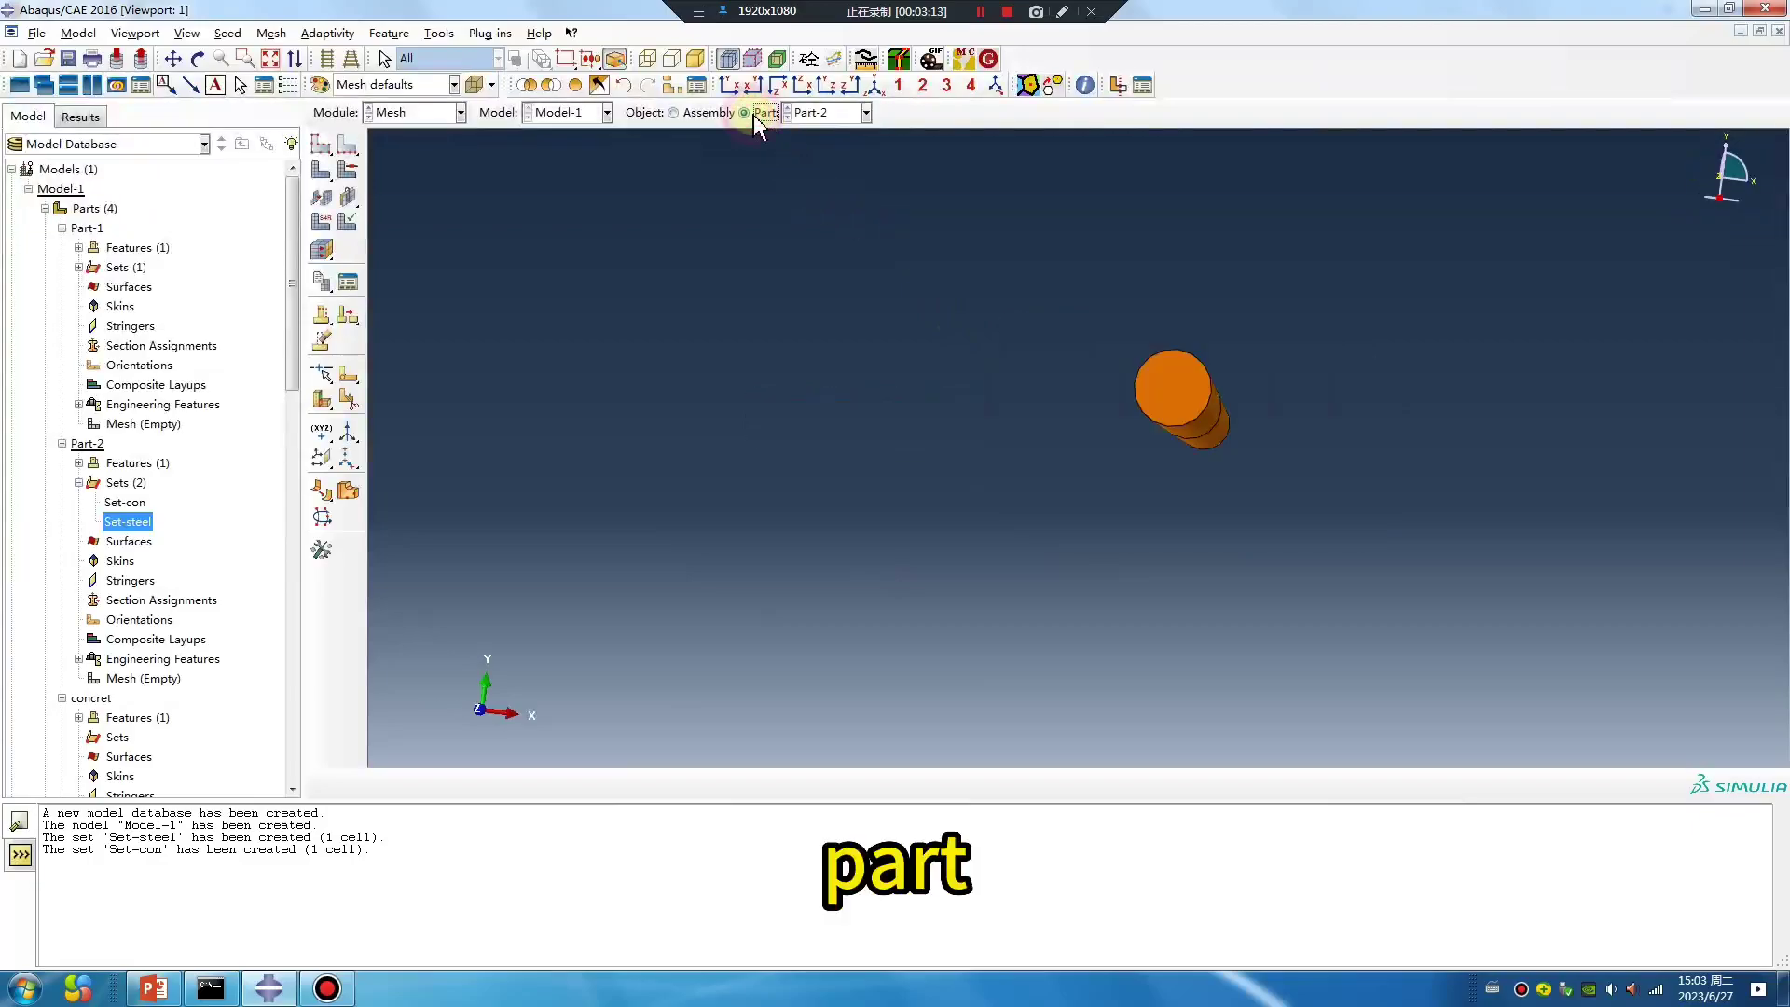
click(575, 85)
ctrl+alt+drag(1159, 419, 568, 624)
Try to partition the block cell of Part-2 by extending the block face from which the bar protrudes
click(321, 399)
click(1059, 380)
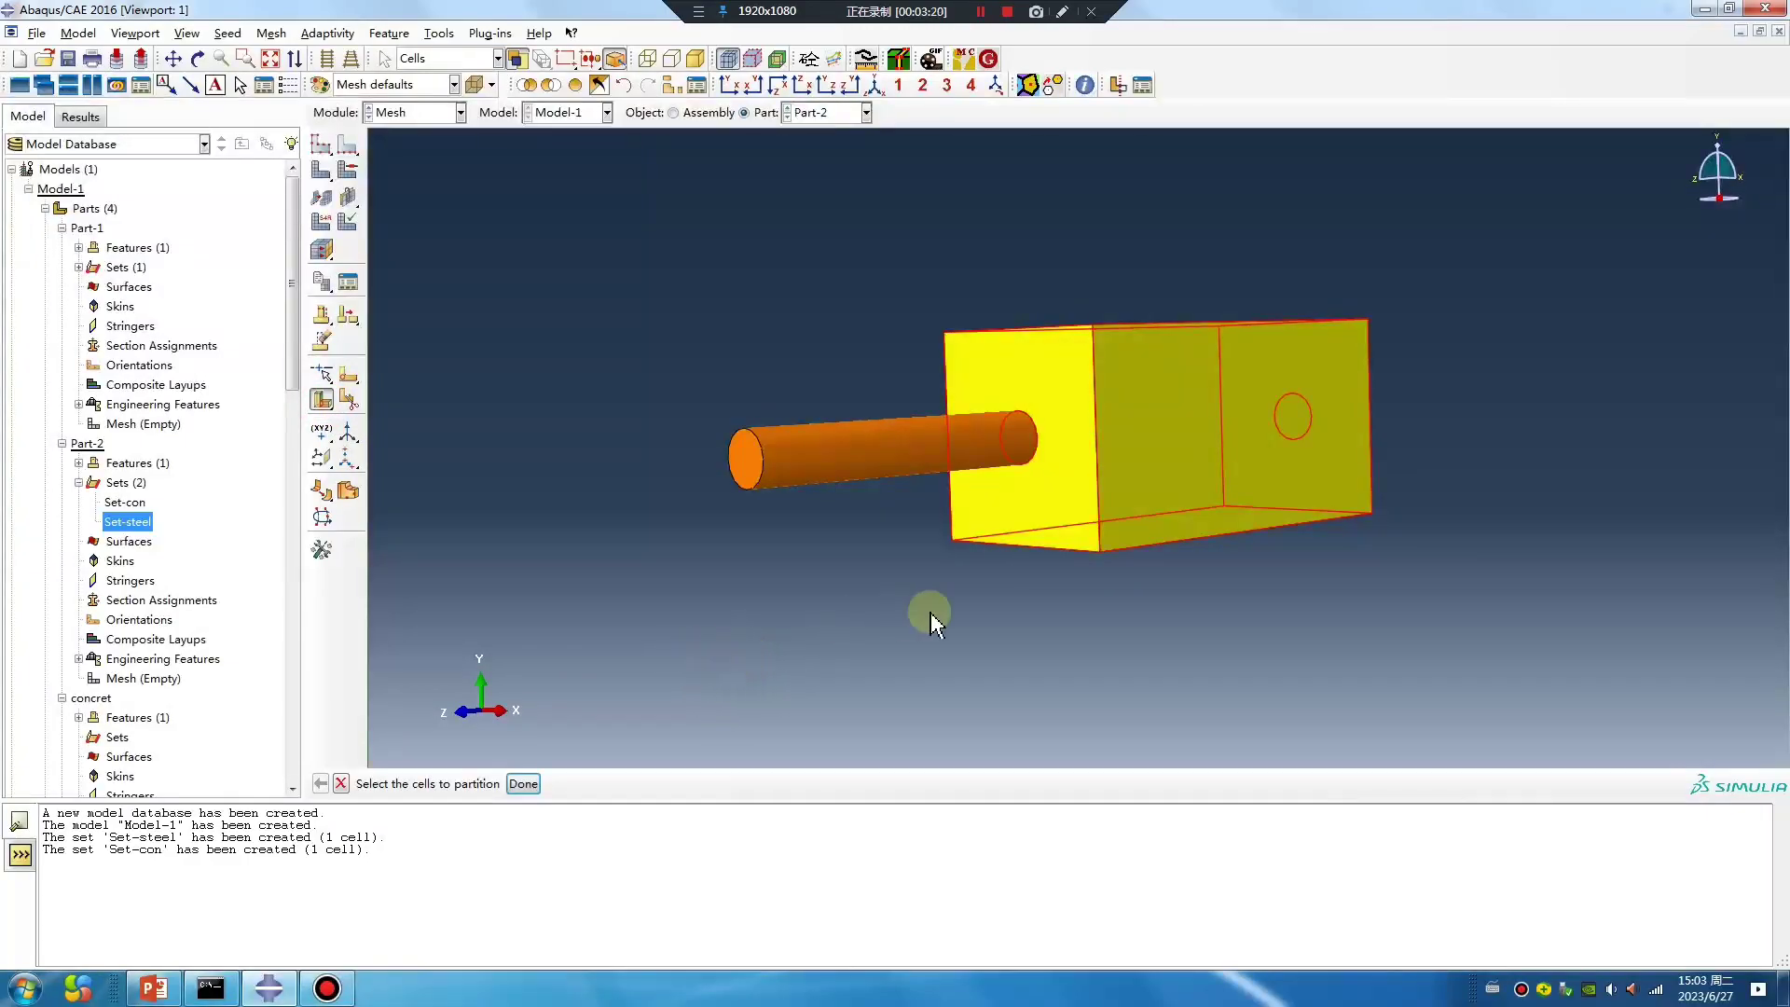
click(523, 783)
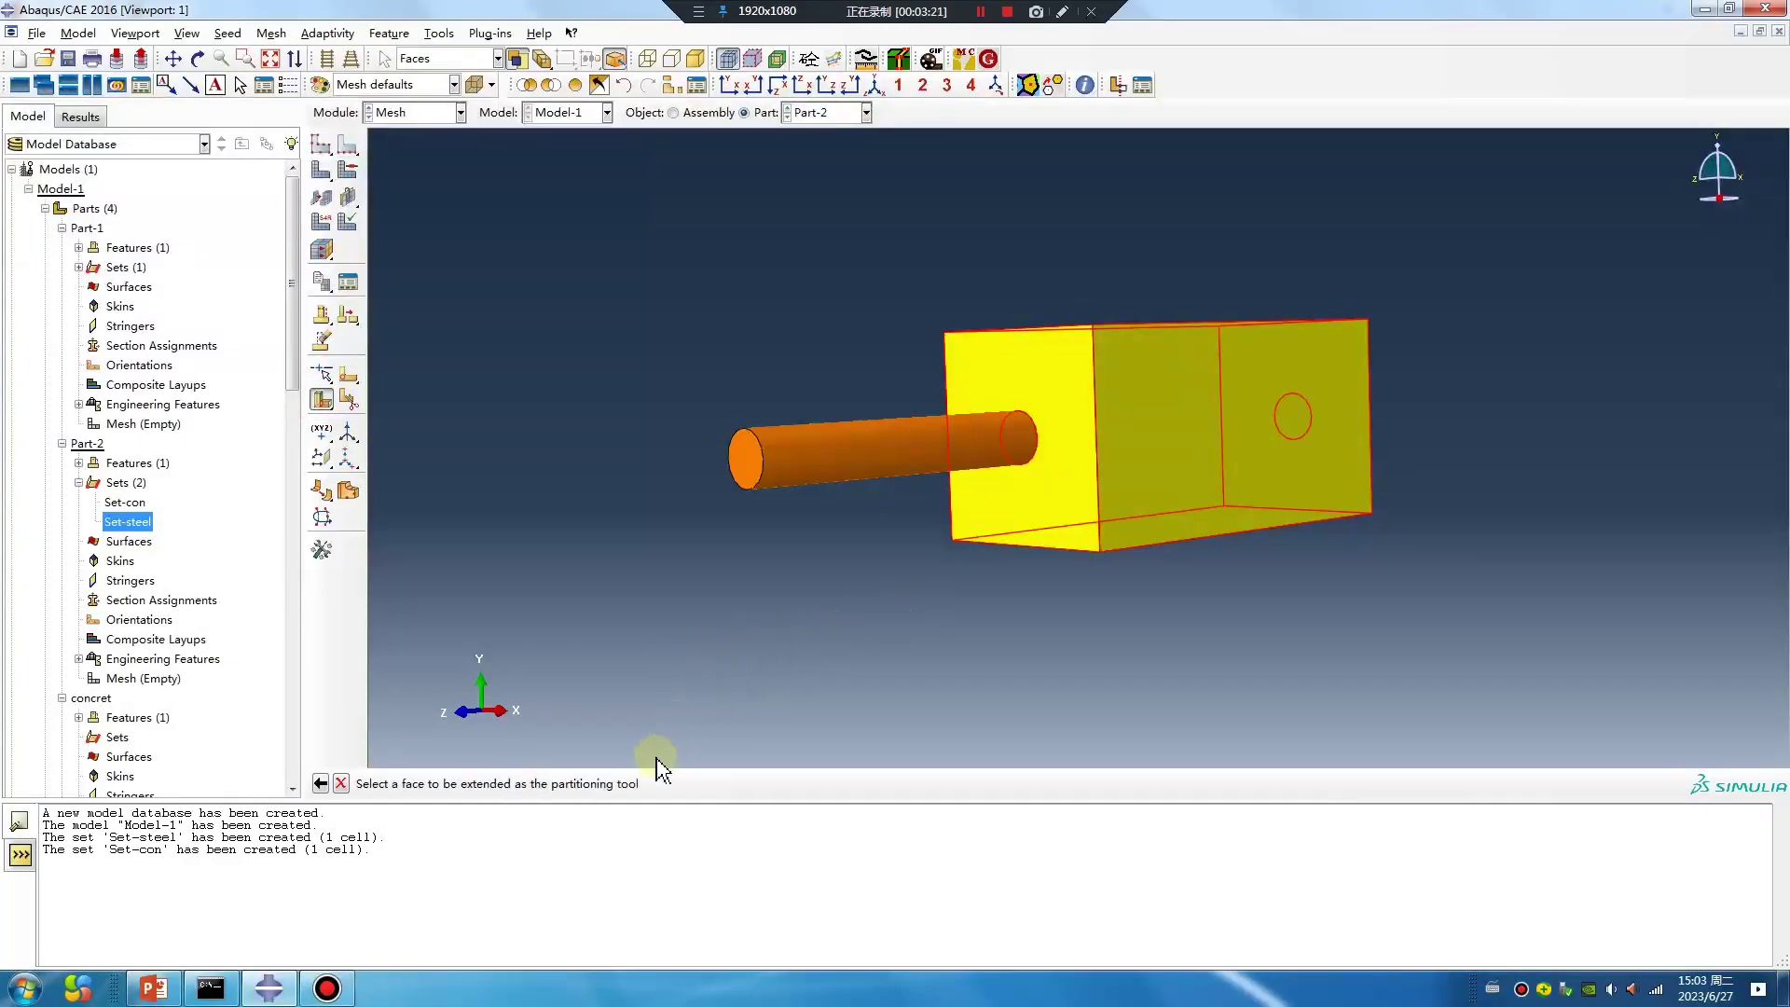
click(1015, 394)
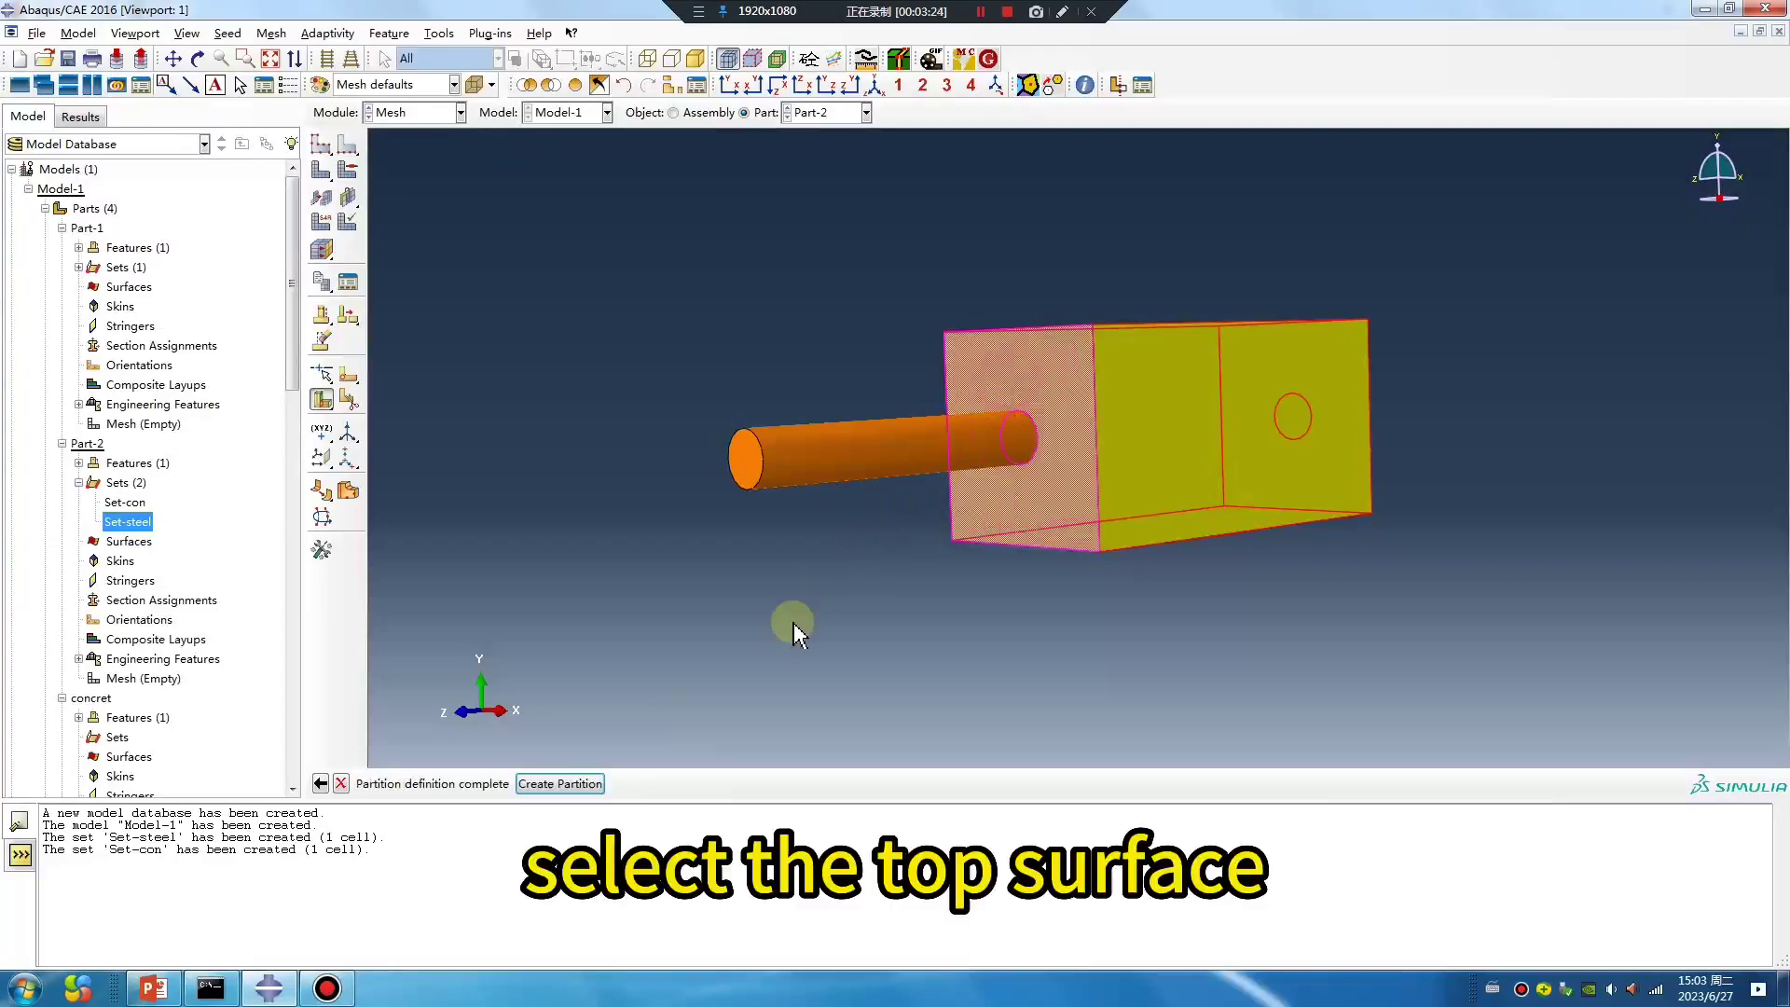
click(562, 783)
click(892, 526)
ctrl+alt+drag(1171, 391, 960, 452)
scroll(788, 492, down, 1)
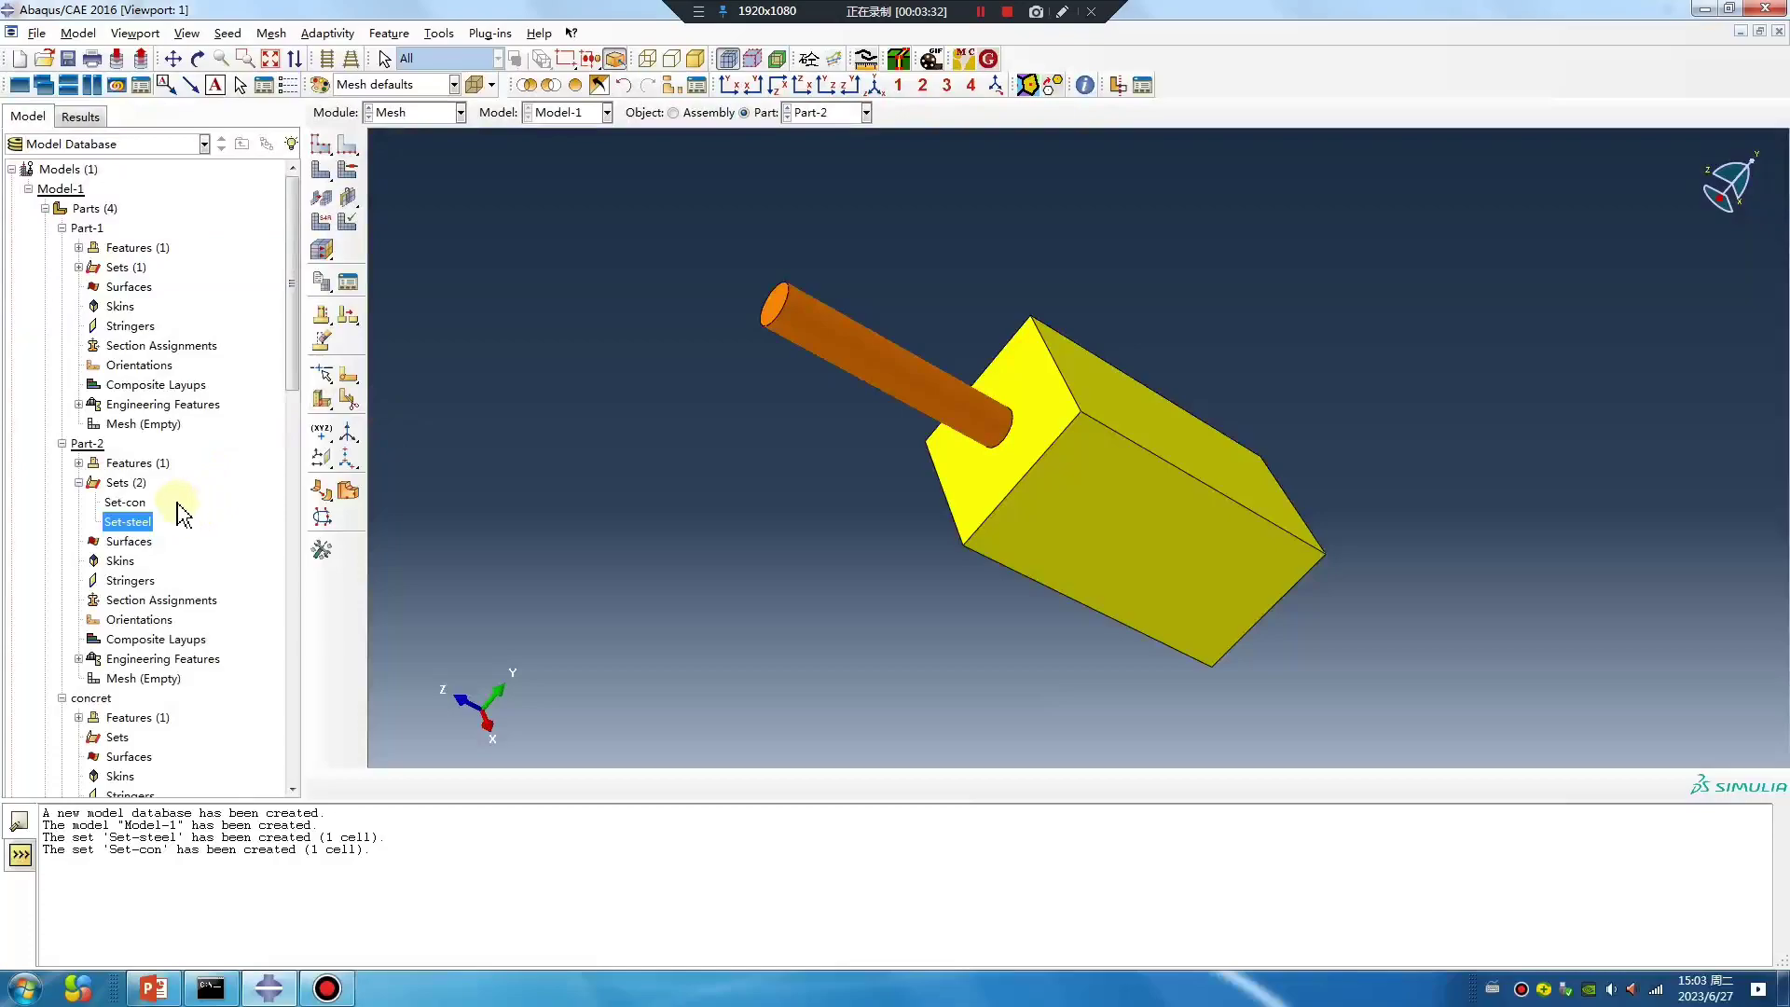
Partition all cells of Part-2 with a cutting plane through a corner of the bar-side block face, normal to the block's long edge
click(827, 115)
click(825, 115)
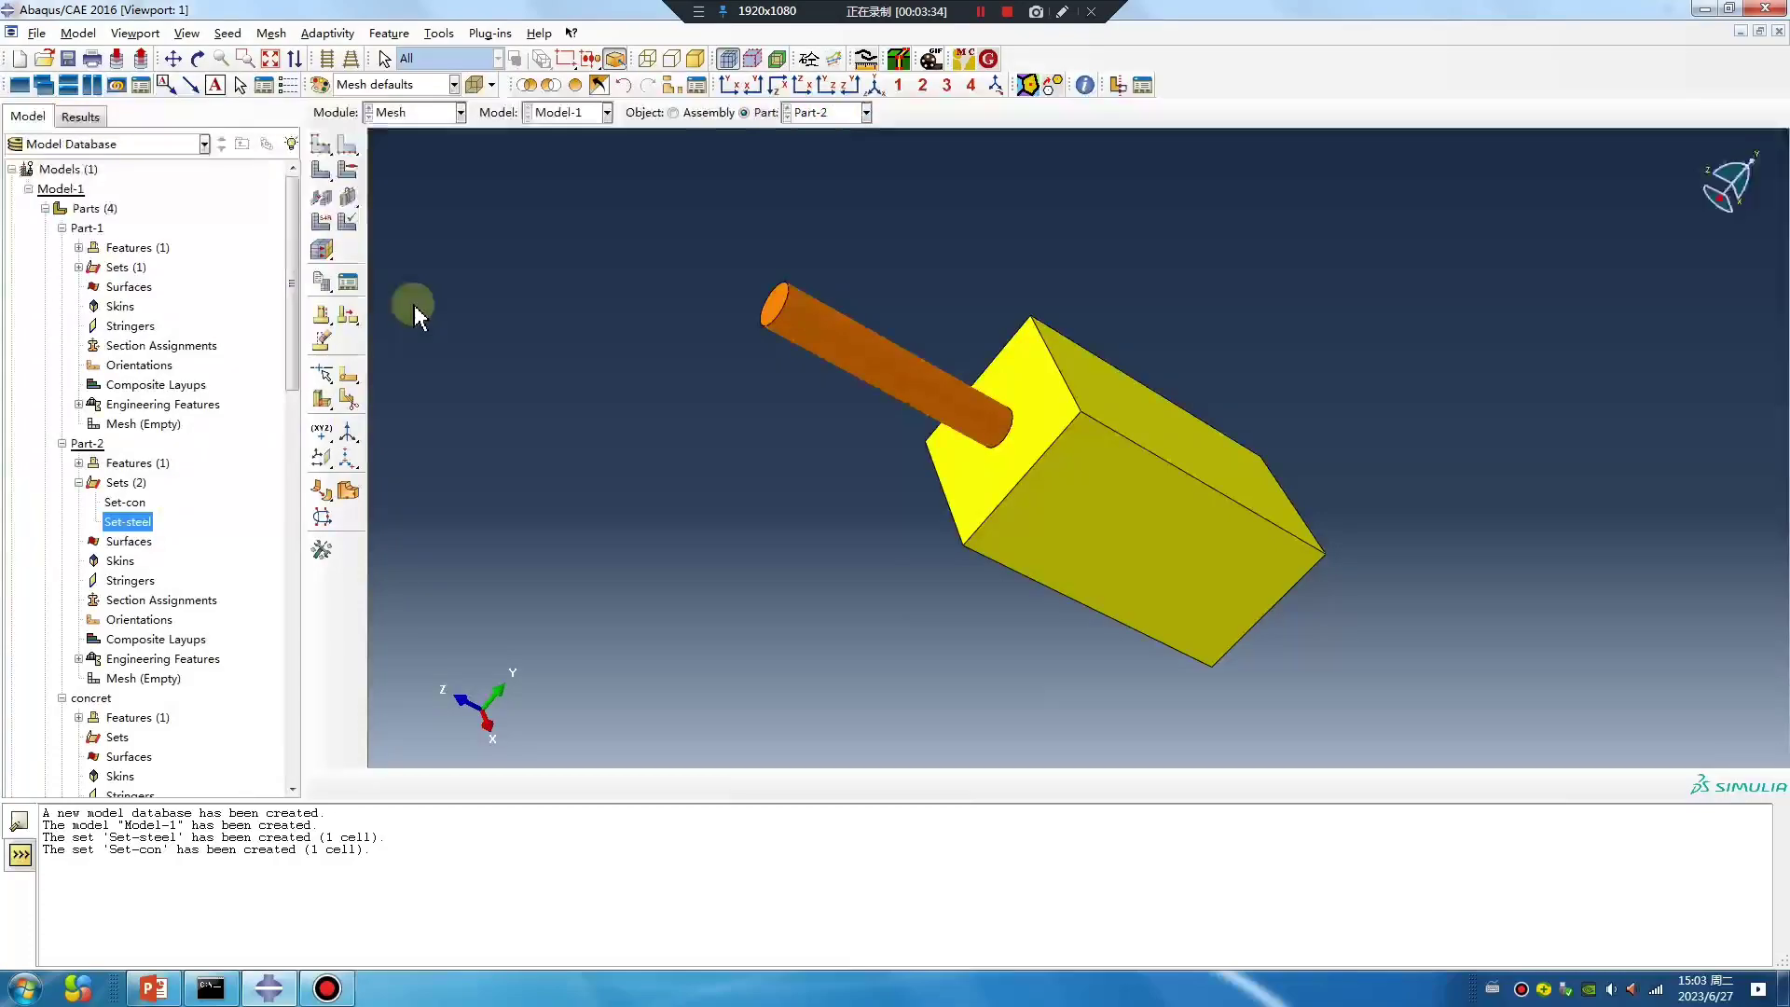
click(325, 409)
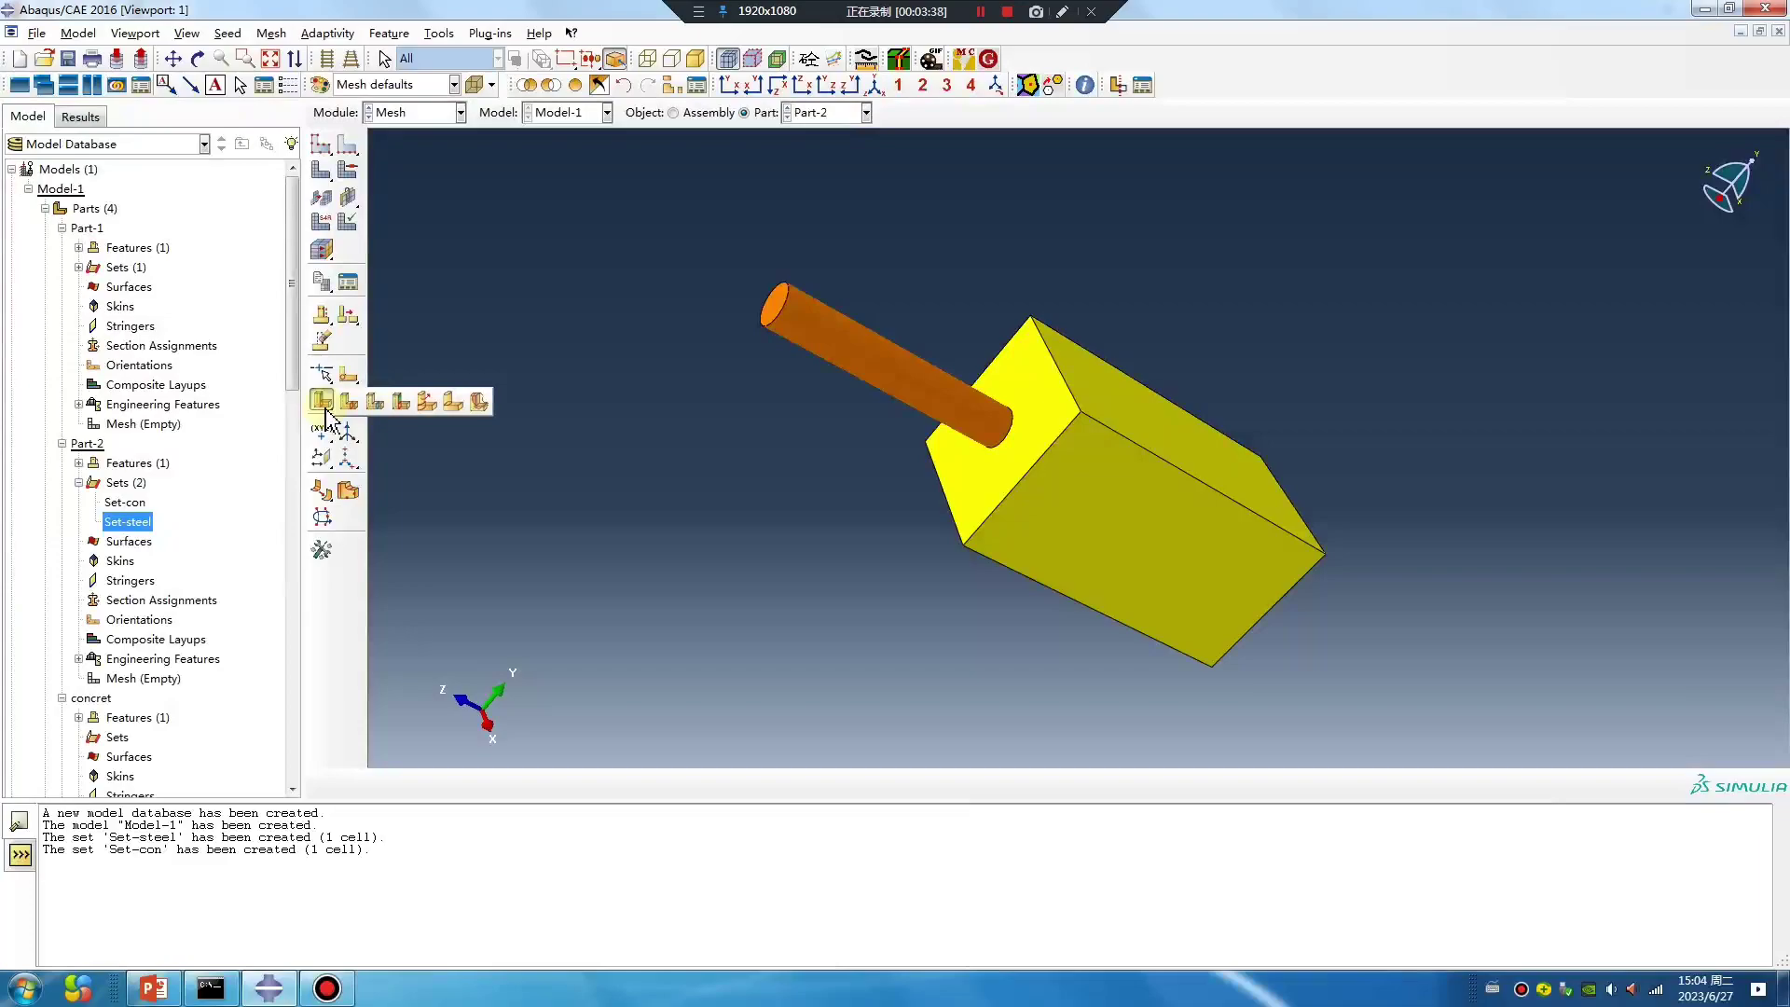
click(324, 403)
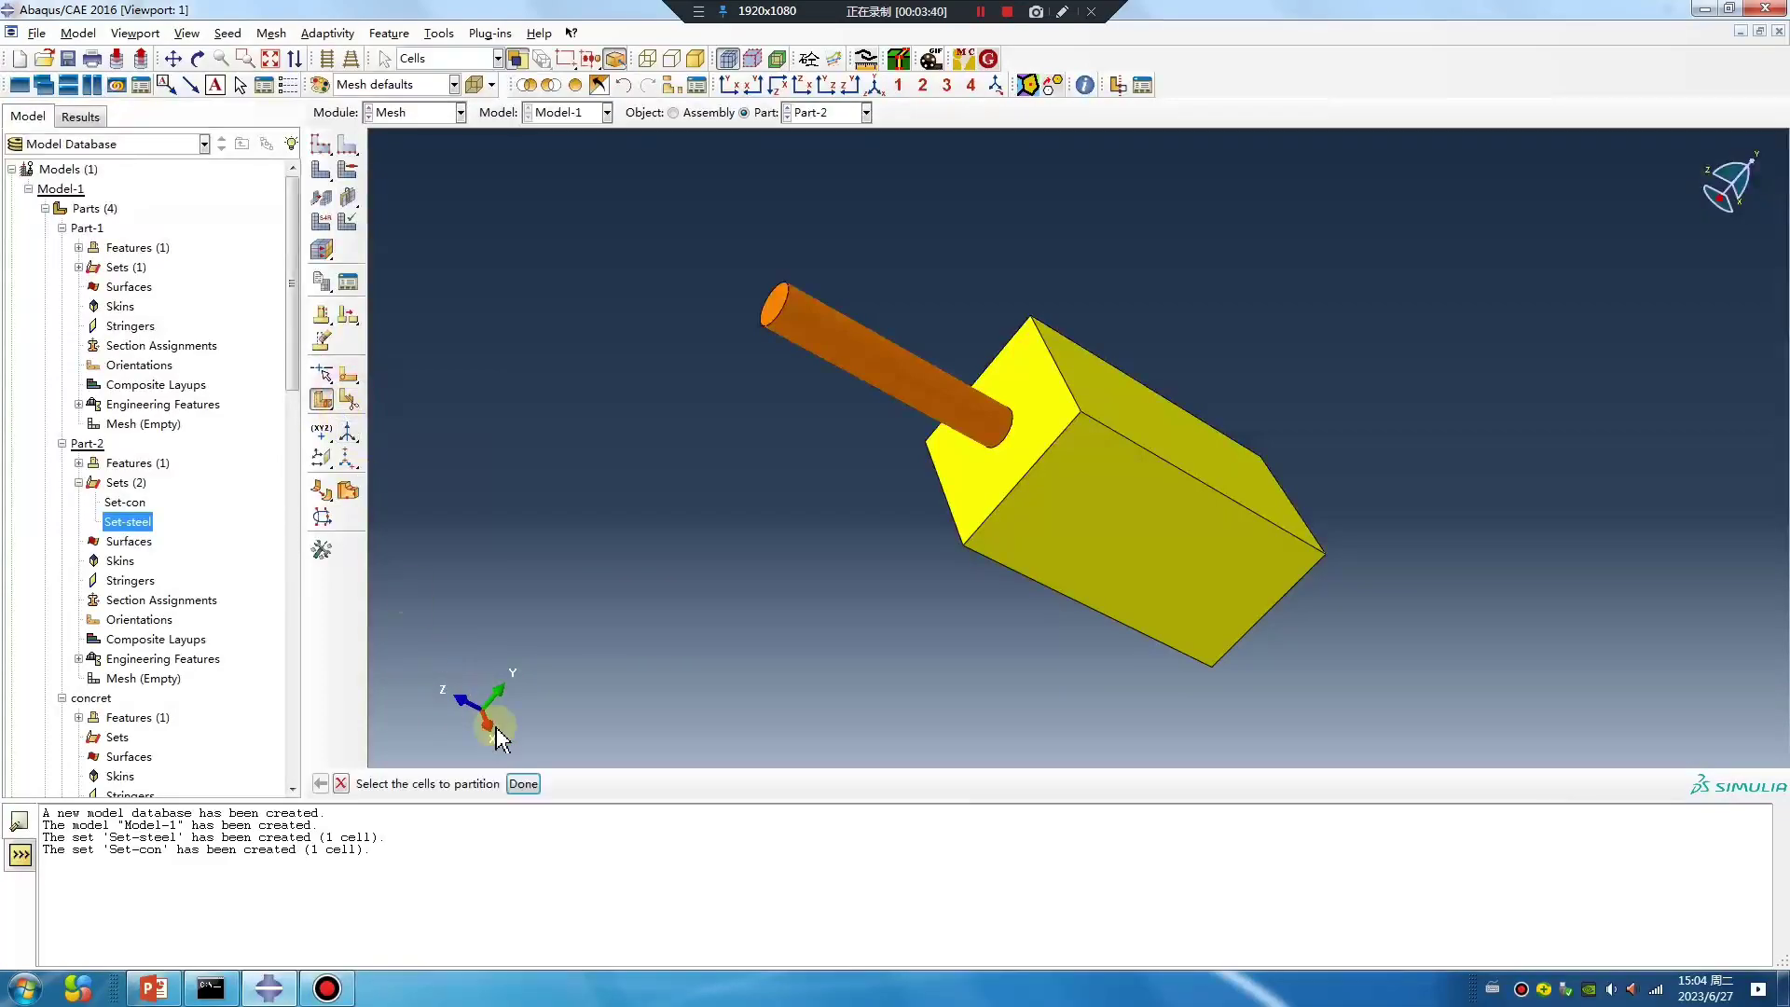
drag(1166, 595, 682, 193)
middle_click(662, 495)
click(604, 782)
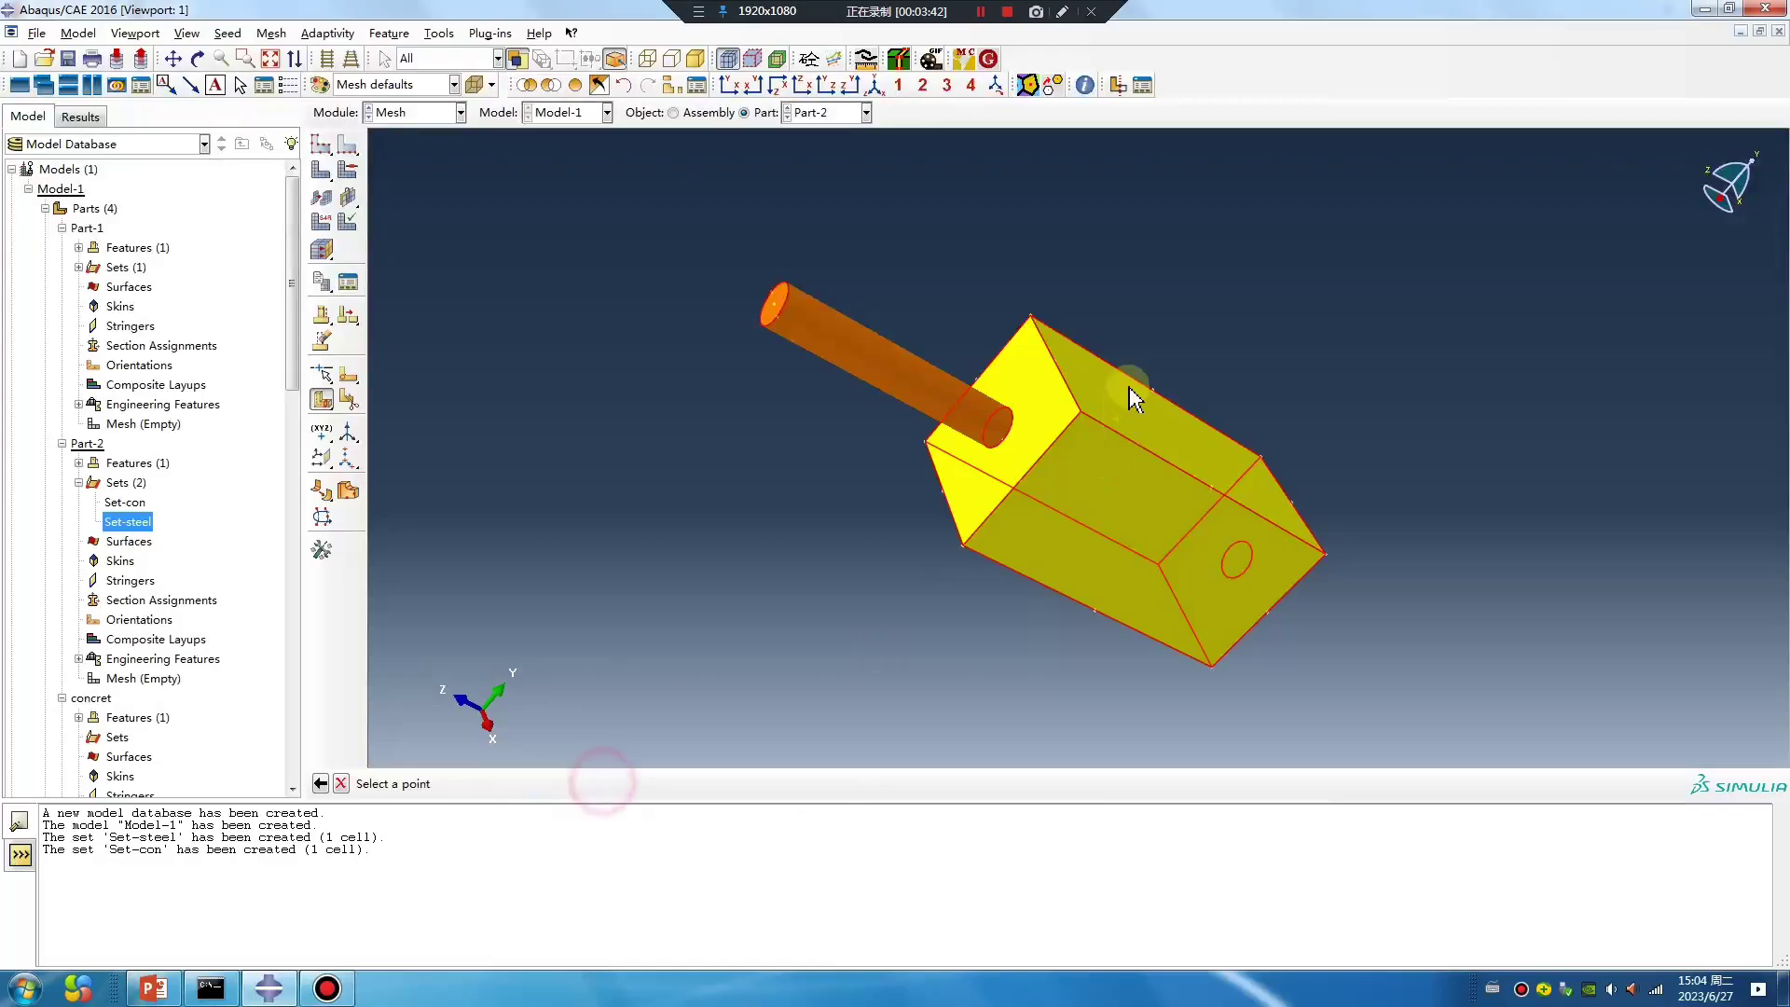
click(1082, 412)
click(1094, 421)
middle_click(843, 524)
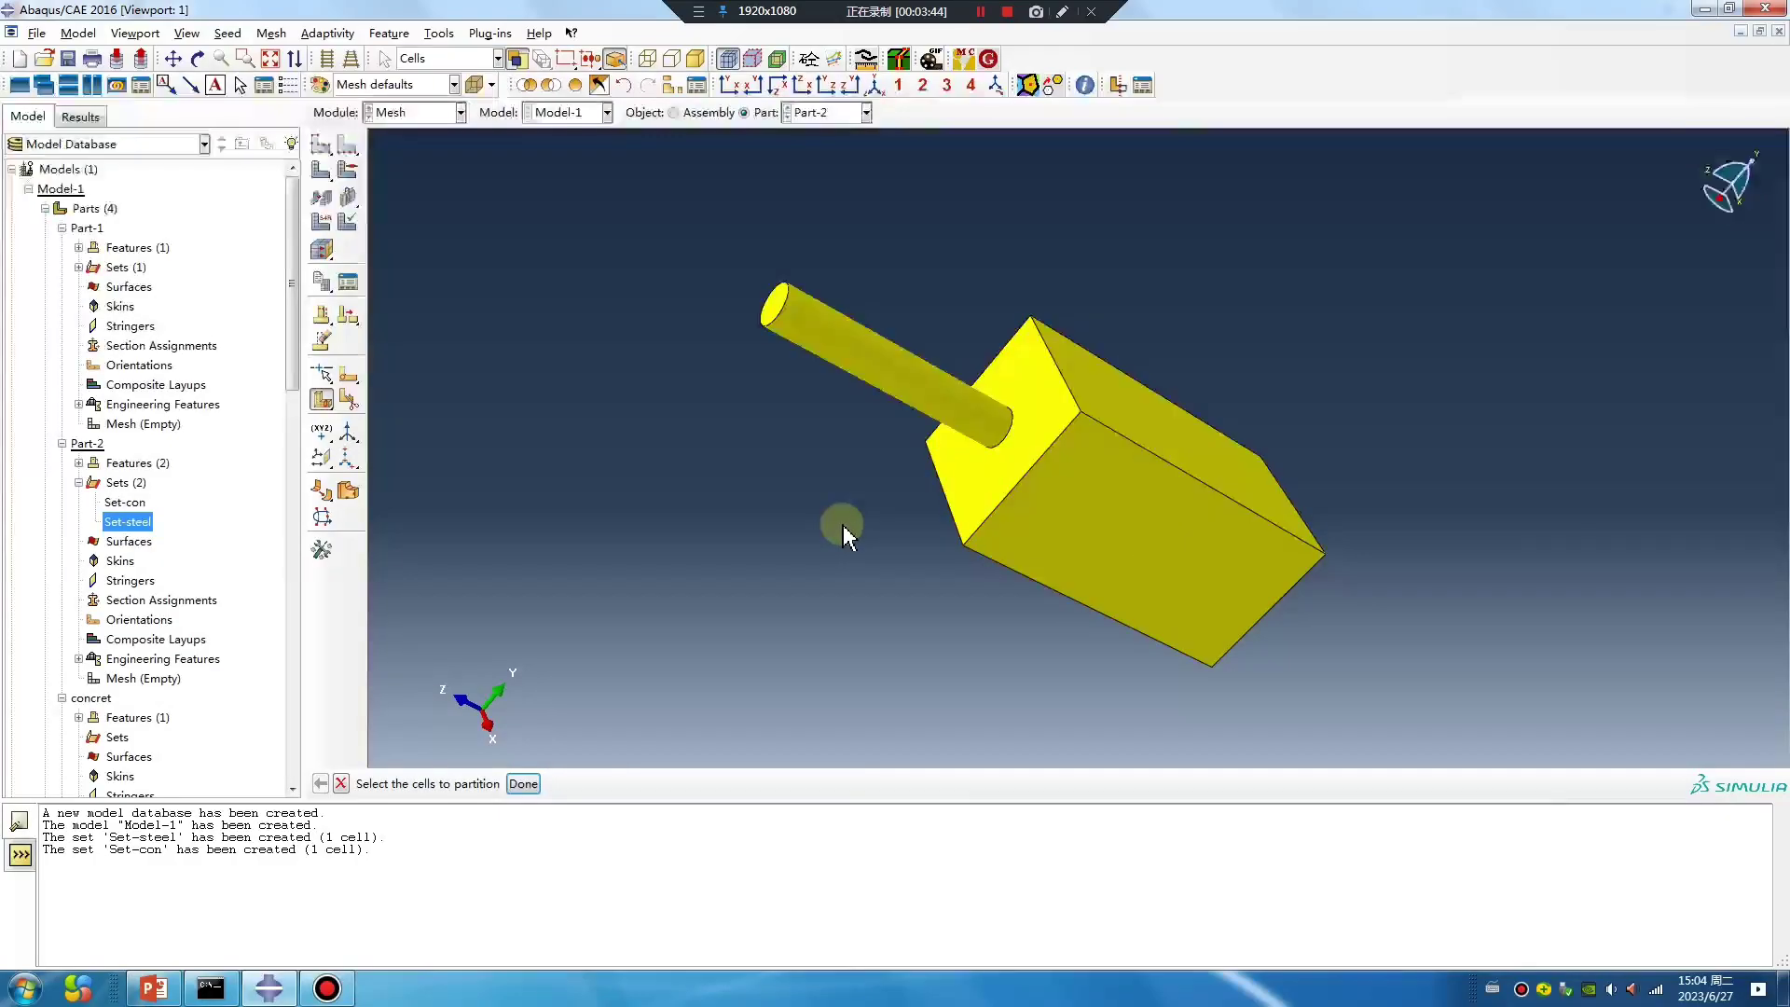
ctrl+alt+drag(1137, 425, 843, 467)
click(348, 169)
drag(1445, 612, 711, 225)
middle_click(697, 407)
click(1141, 244)
click(1080, 449)
Seed Part-2 with an approximate global size of 4 and mesh the part
click(322, 147)
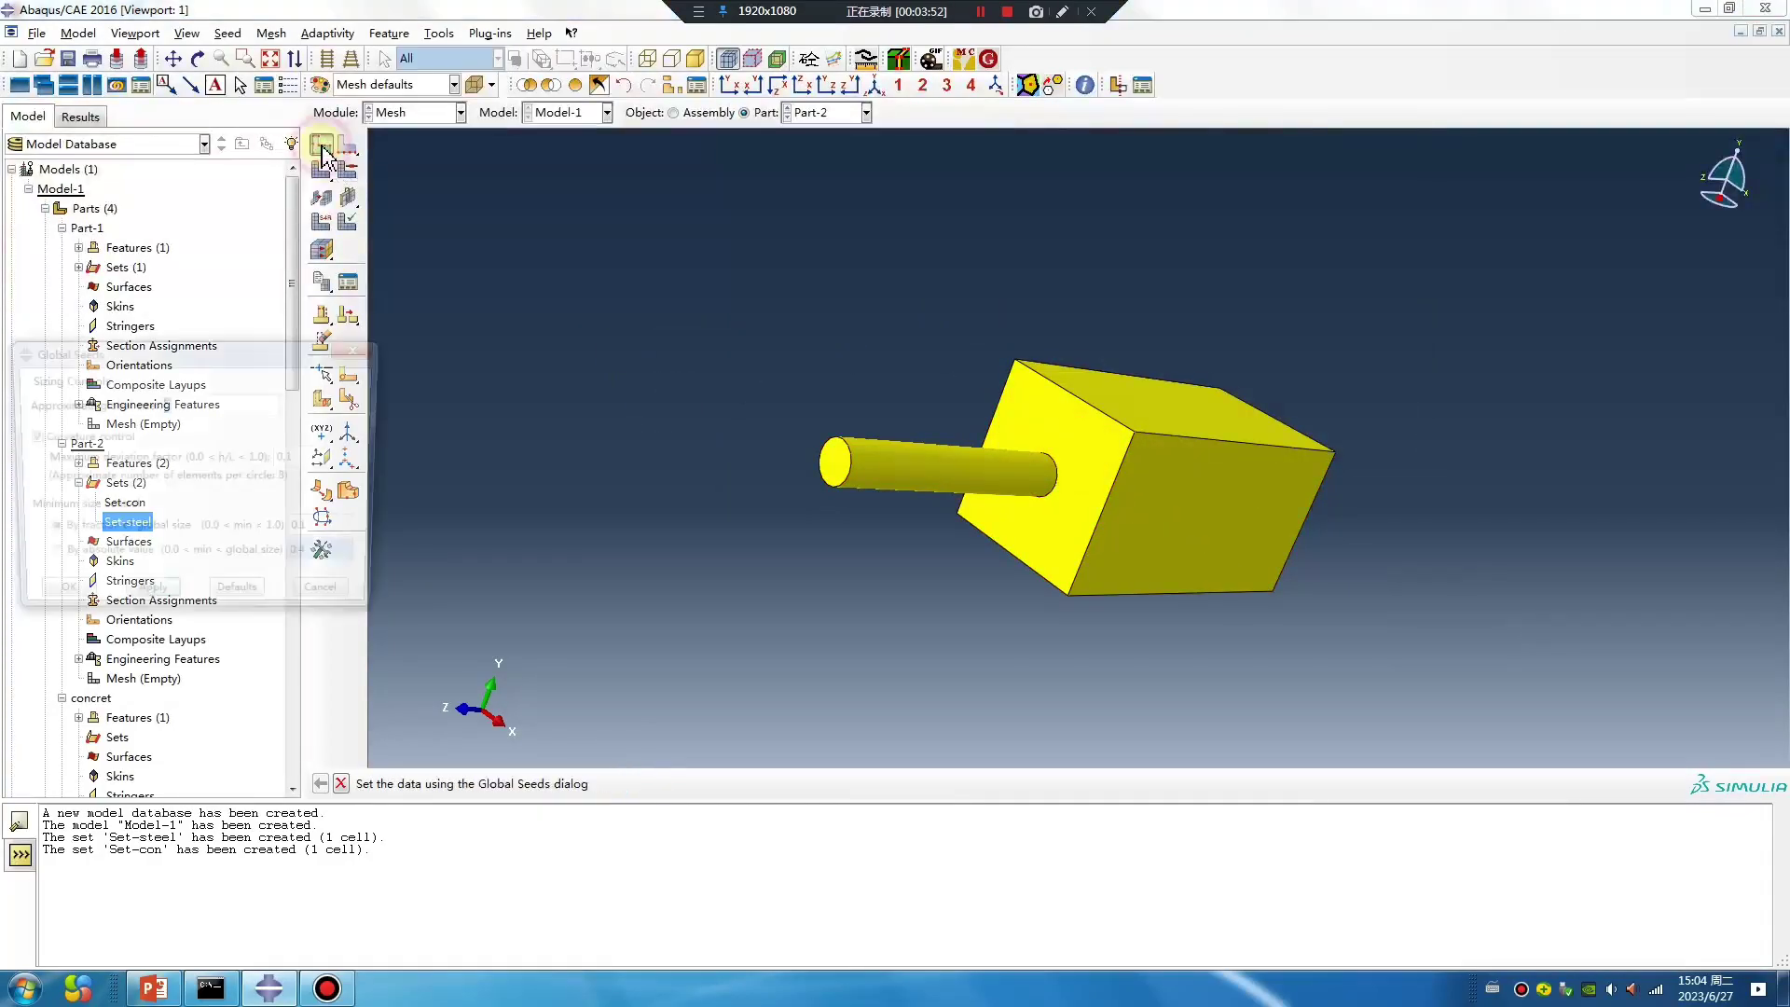
click(147, 602)
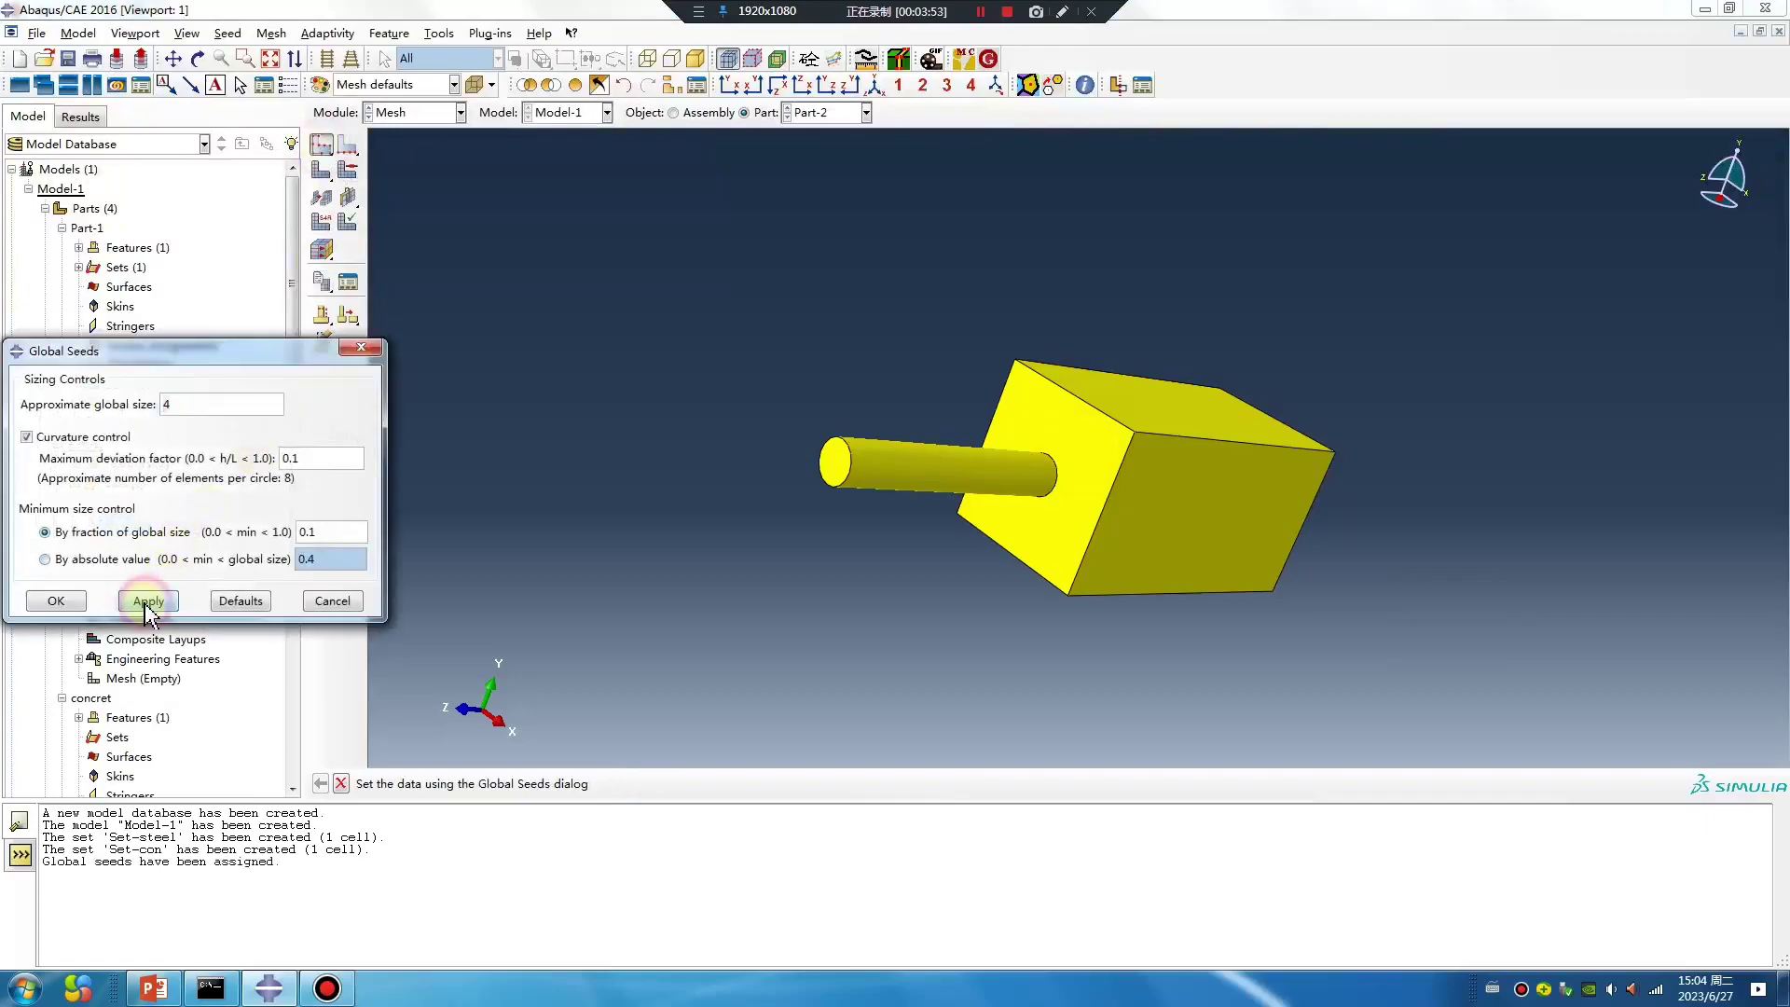
click(55, 602)
click(347, 145)
click(508, 783)
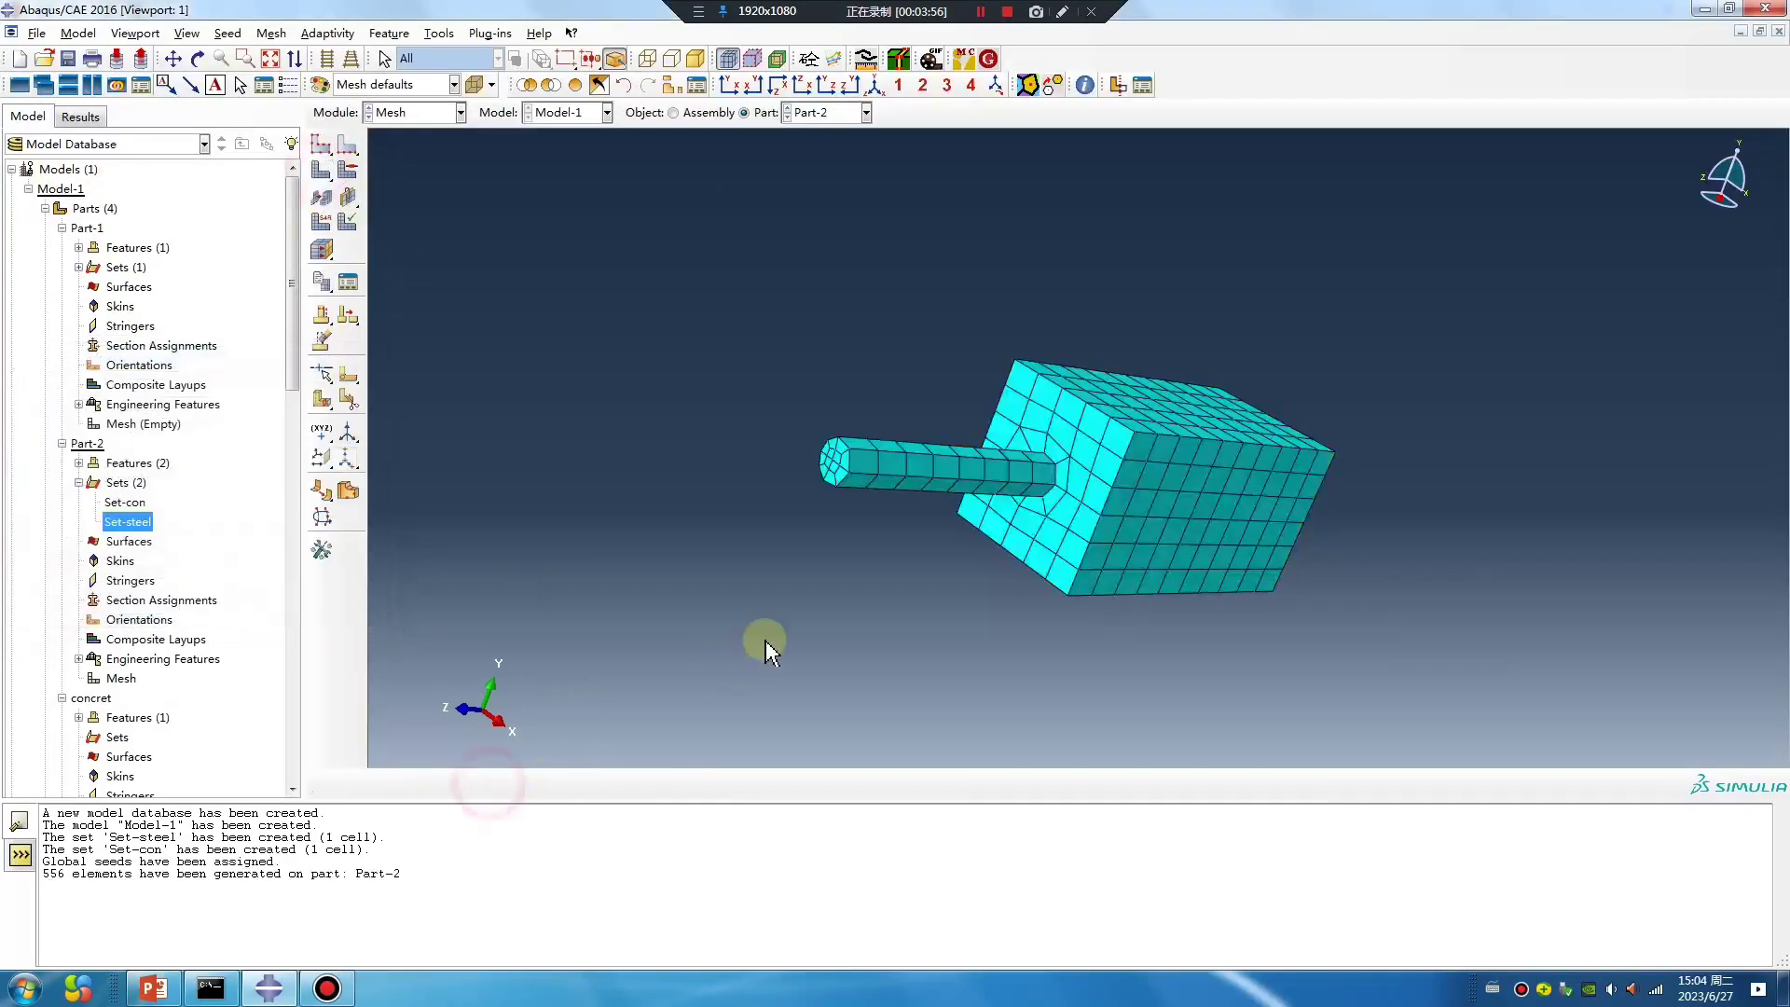
Create a mesh part from the meshed Part-2, accepting the default name
click(280, 34)
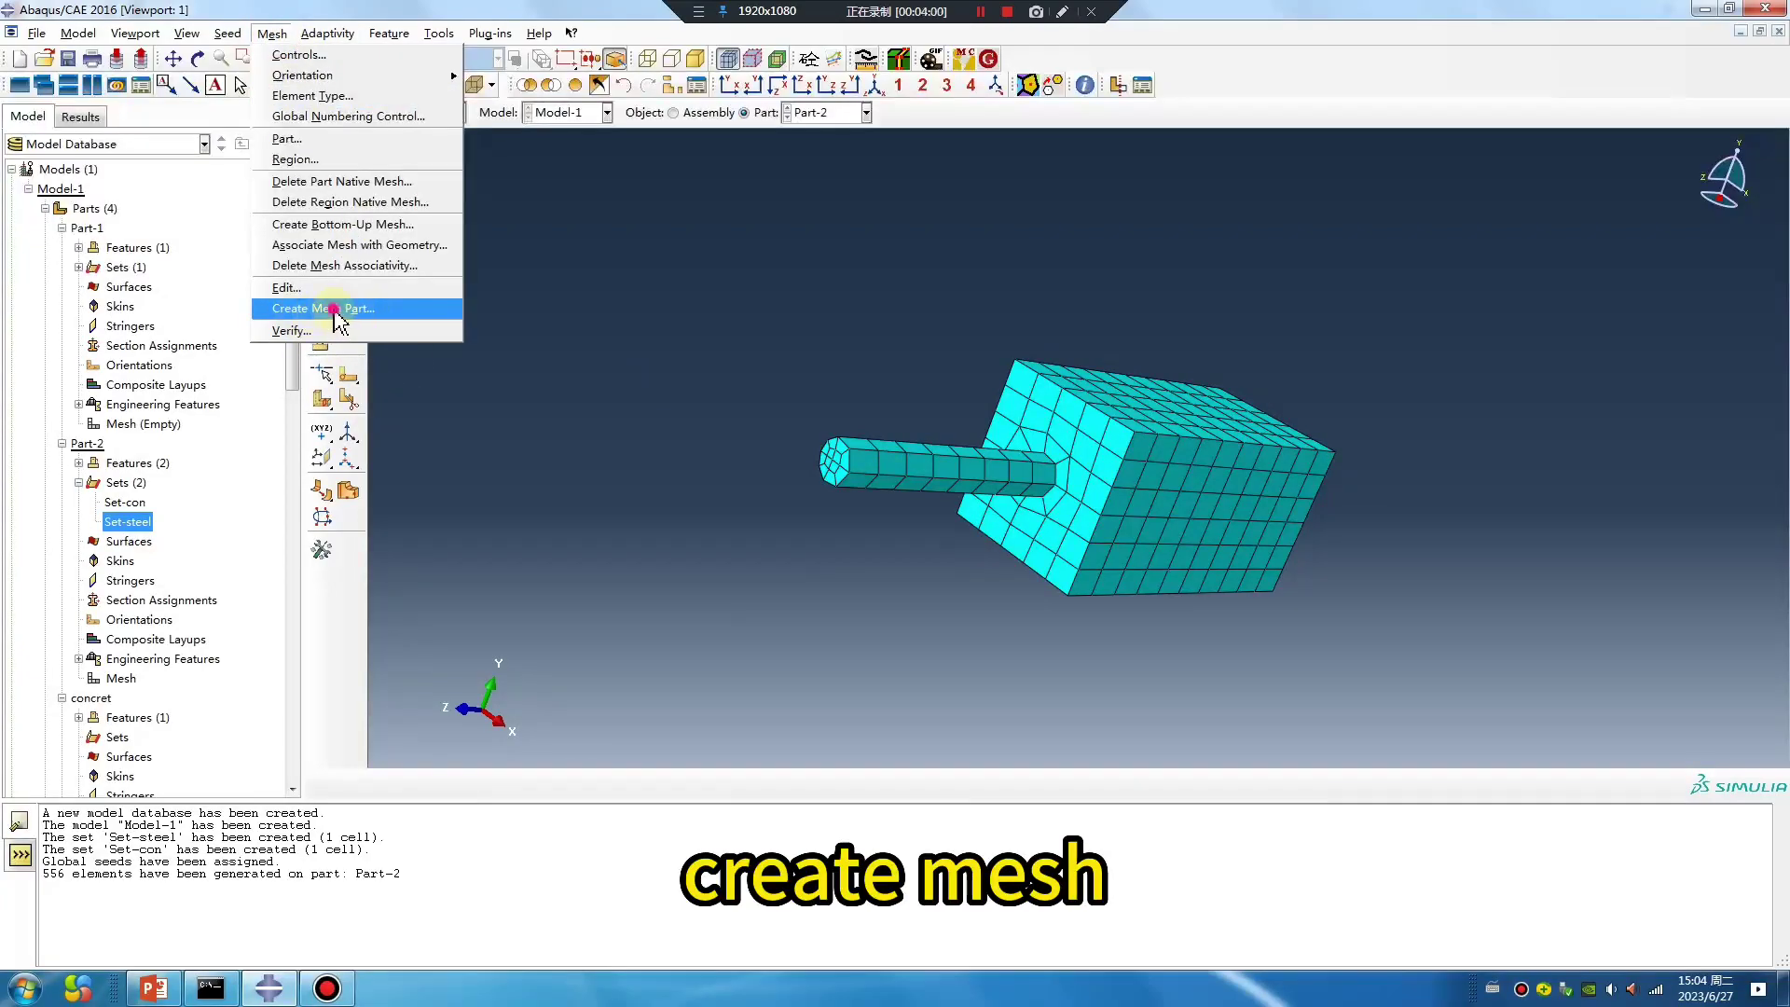
click(335, 310)
click(606, 784)
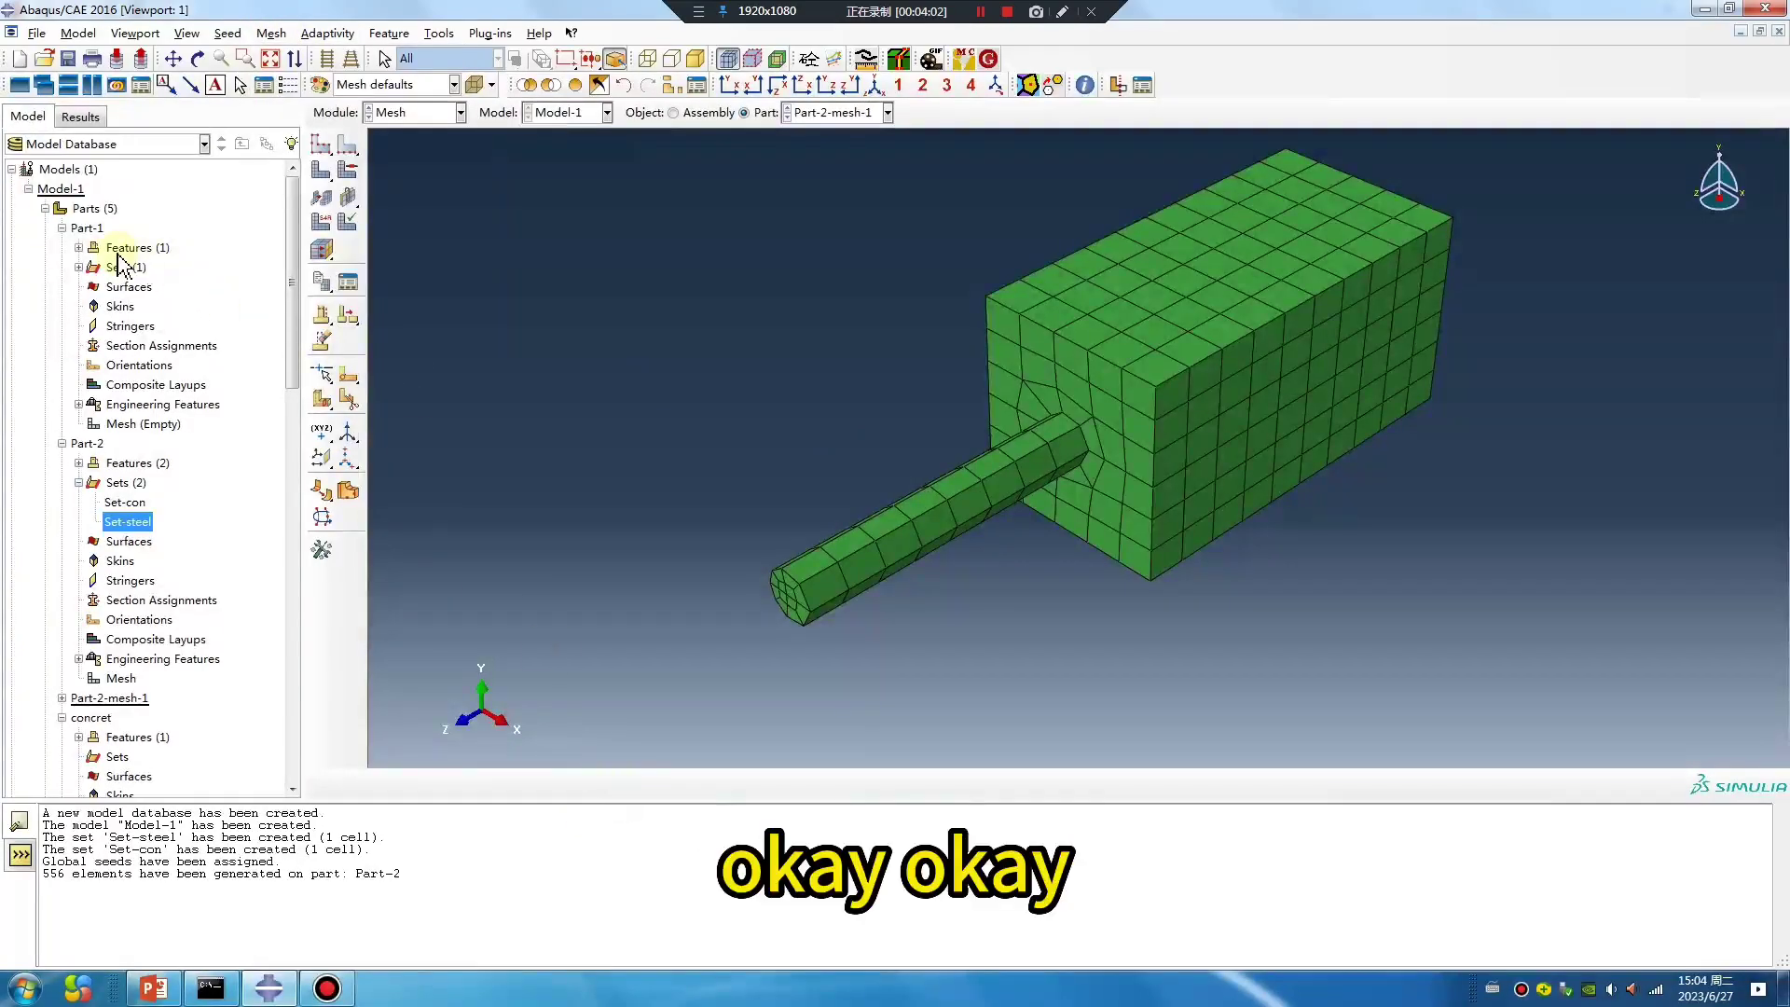
Check which elements of Part-2-mesh-1 belong to its sets Set-con and Set-steel
click(61, 227)
click(62, 247)
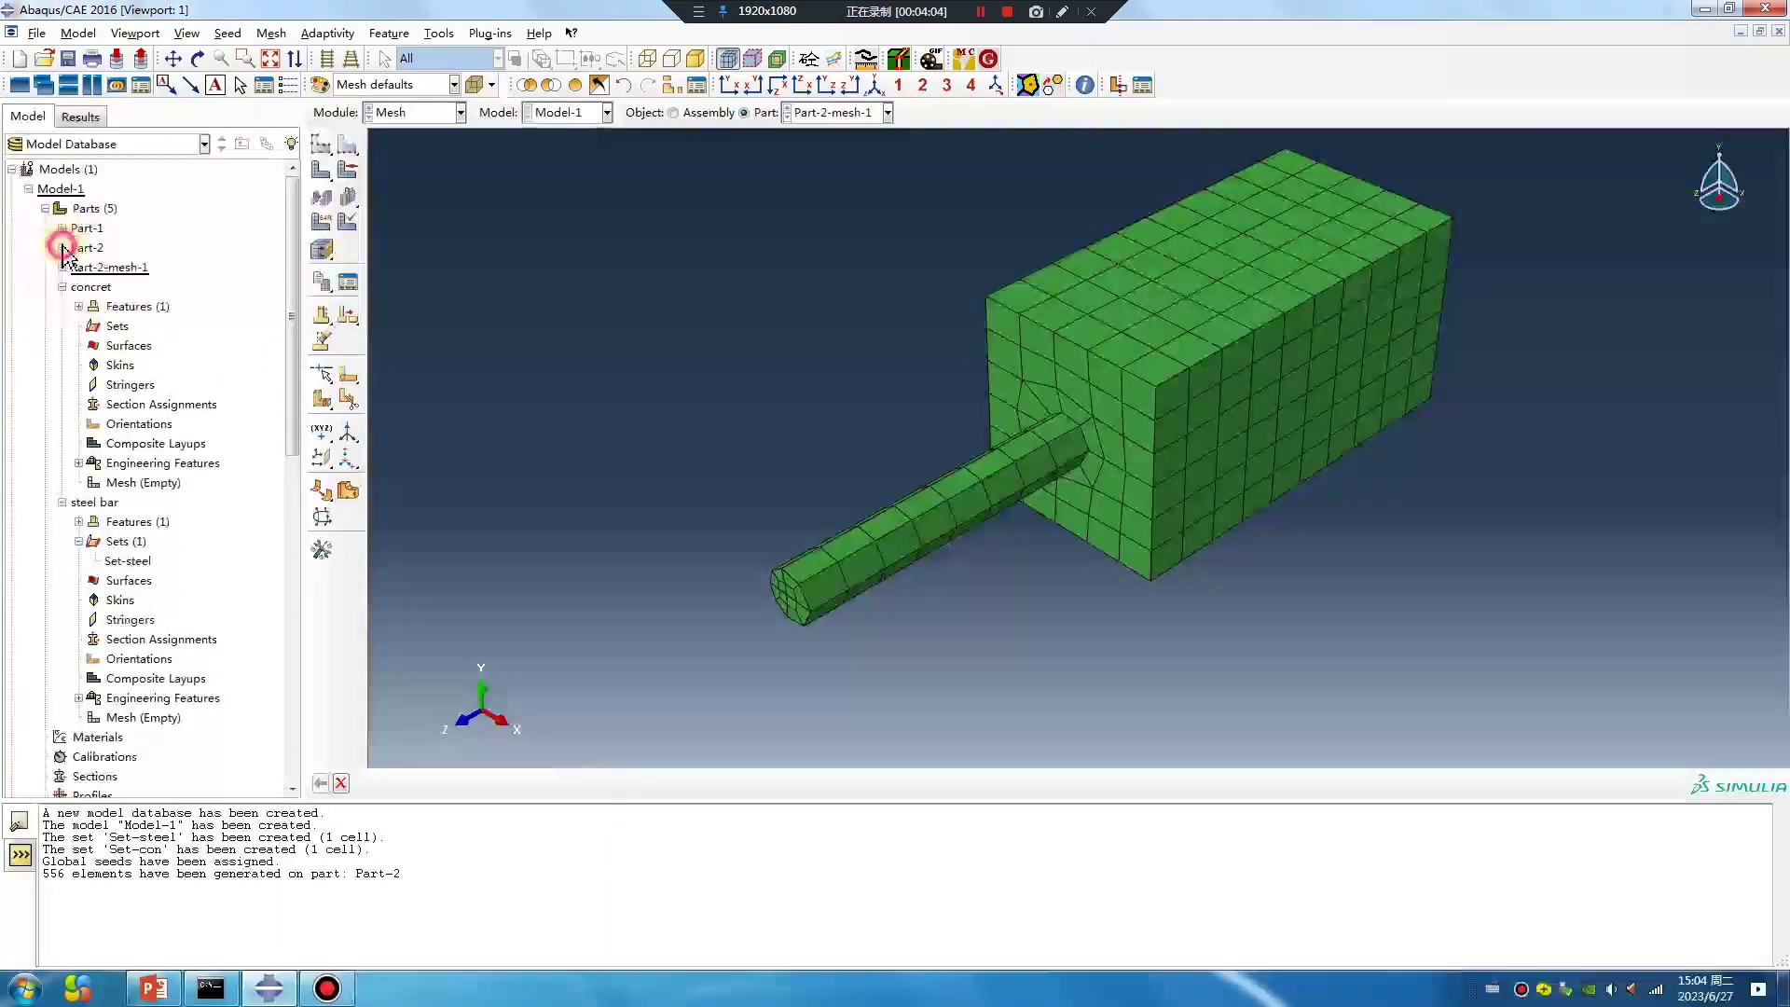
click(61, 286)
click(62, 306)
click(62, 267)
click(78, 306)
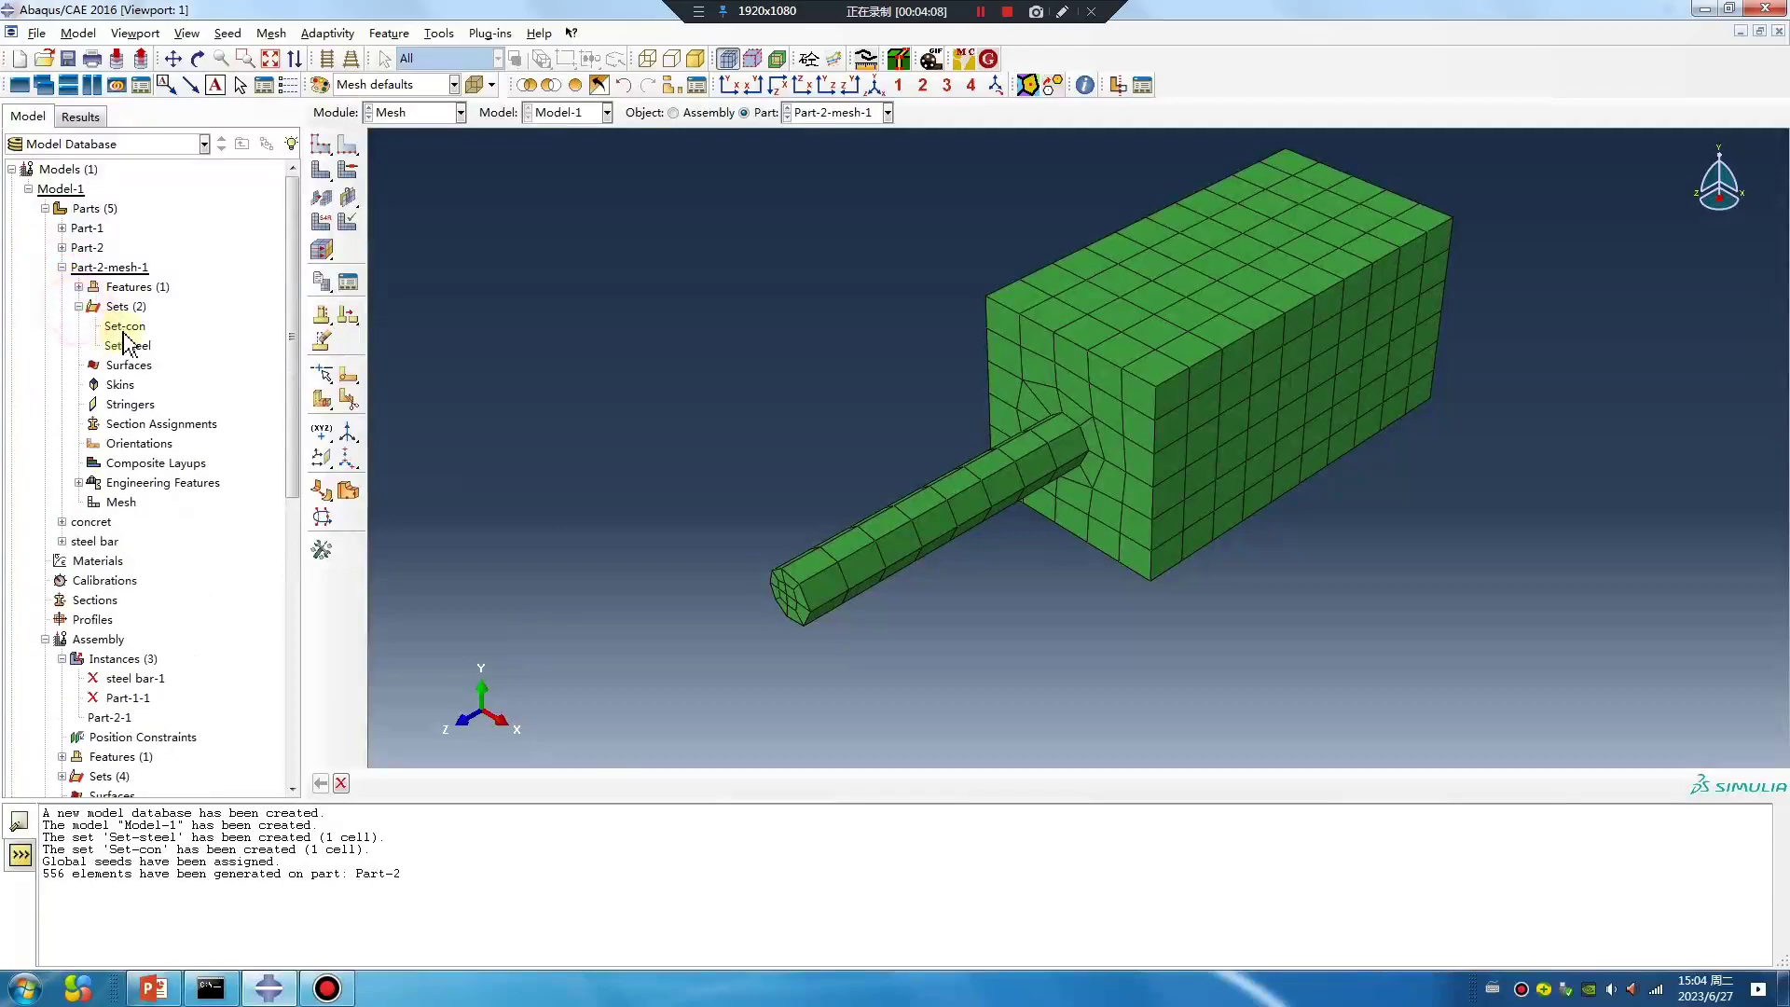
double_click(125, 326)
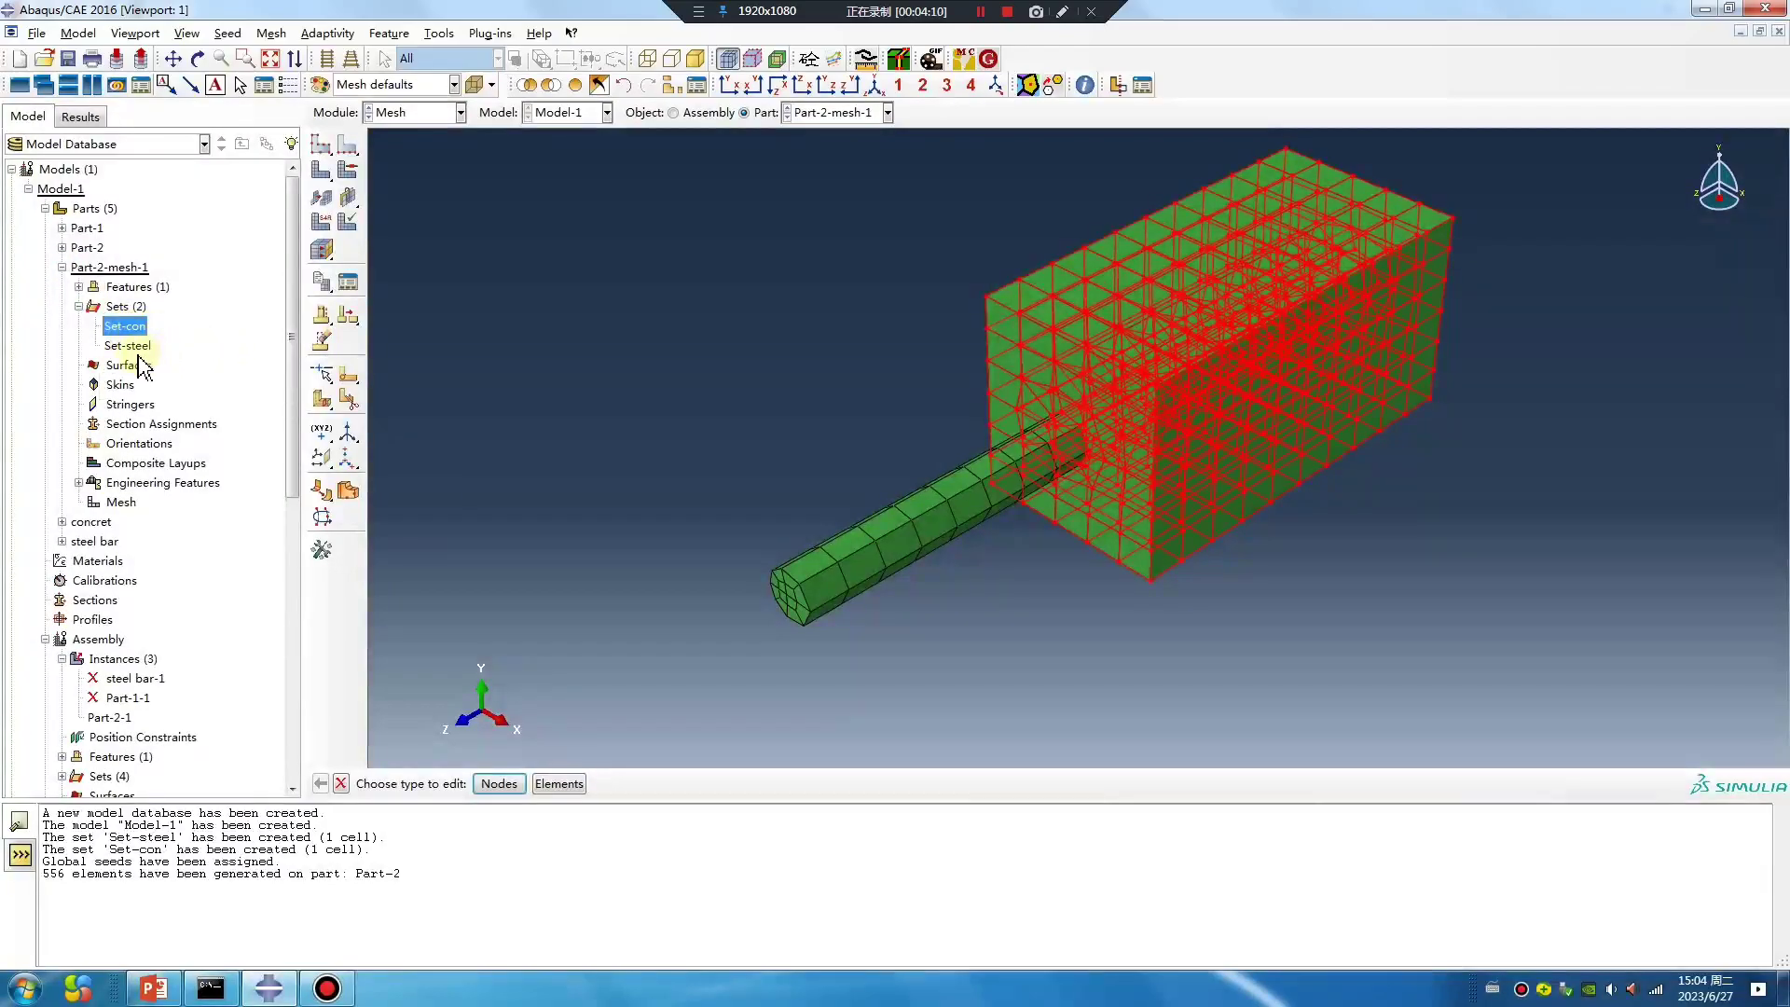
click(126, 345)
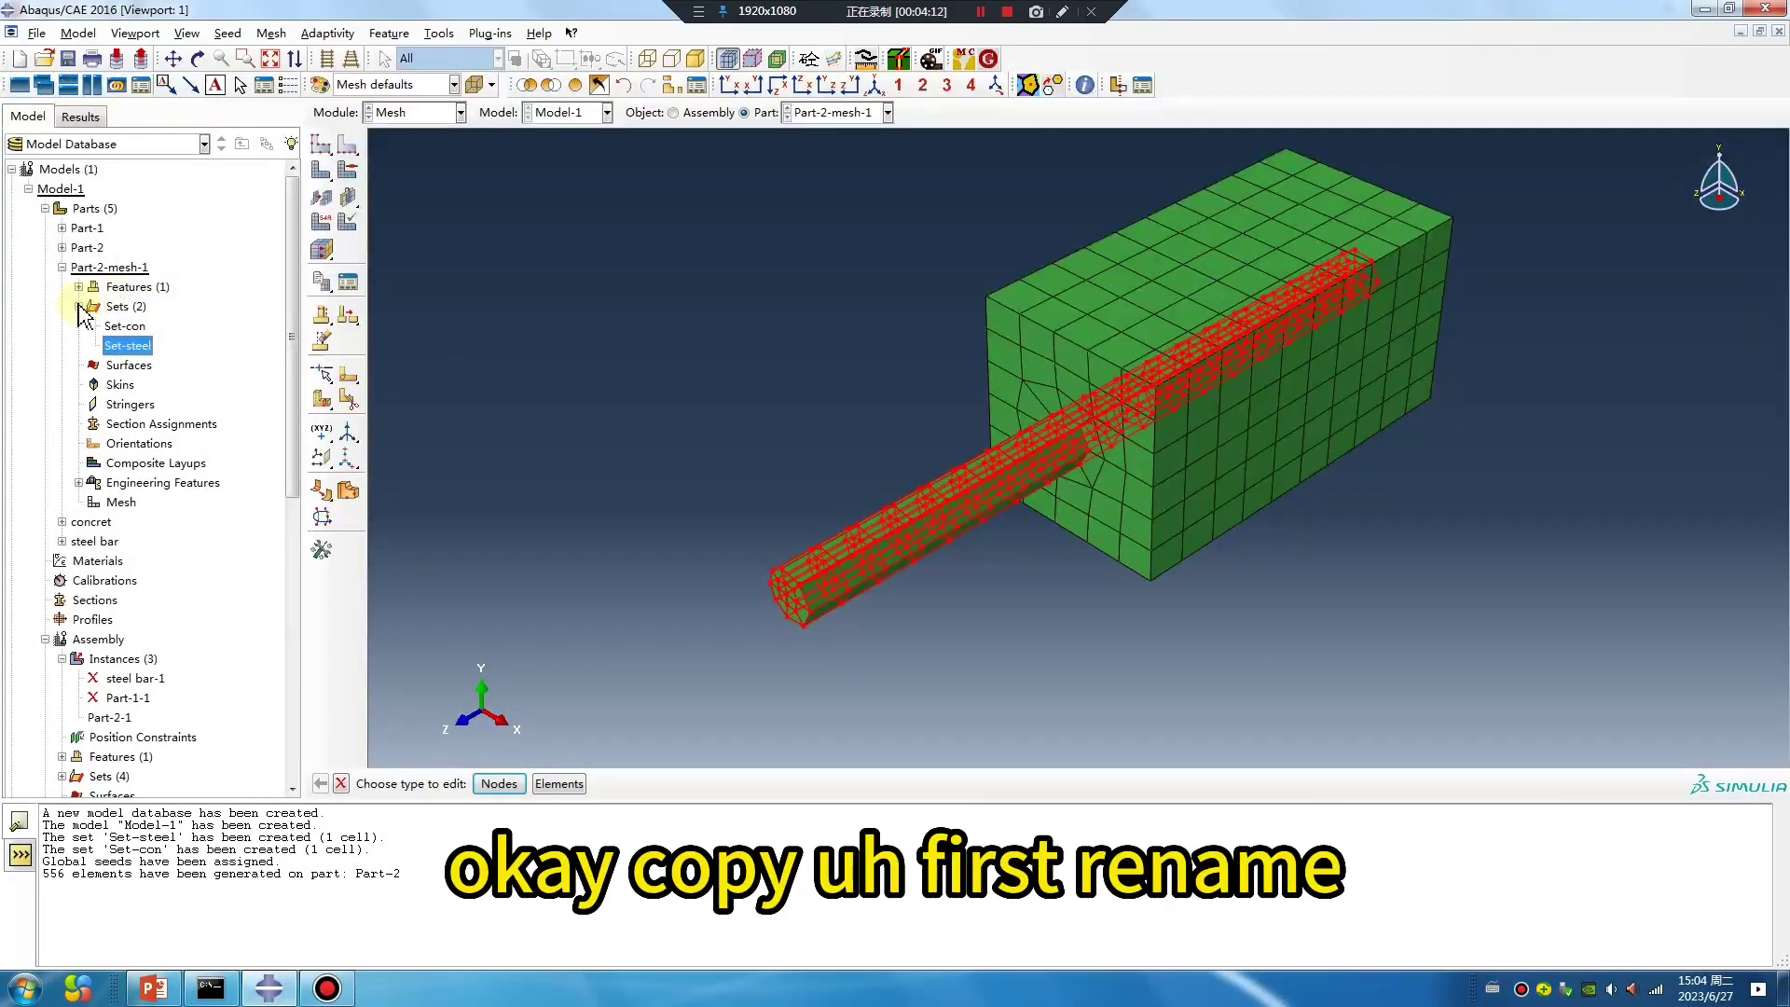
Rename the mesh part Part-2-mesh-1 as Part-steel
click(62, 268)
right_click(117, 268)
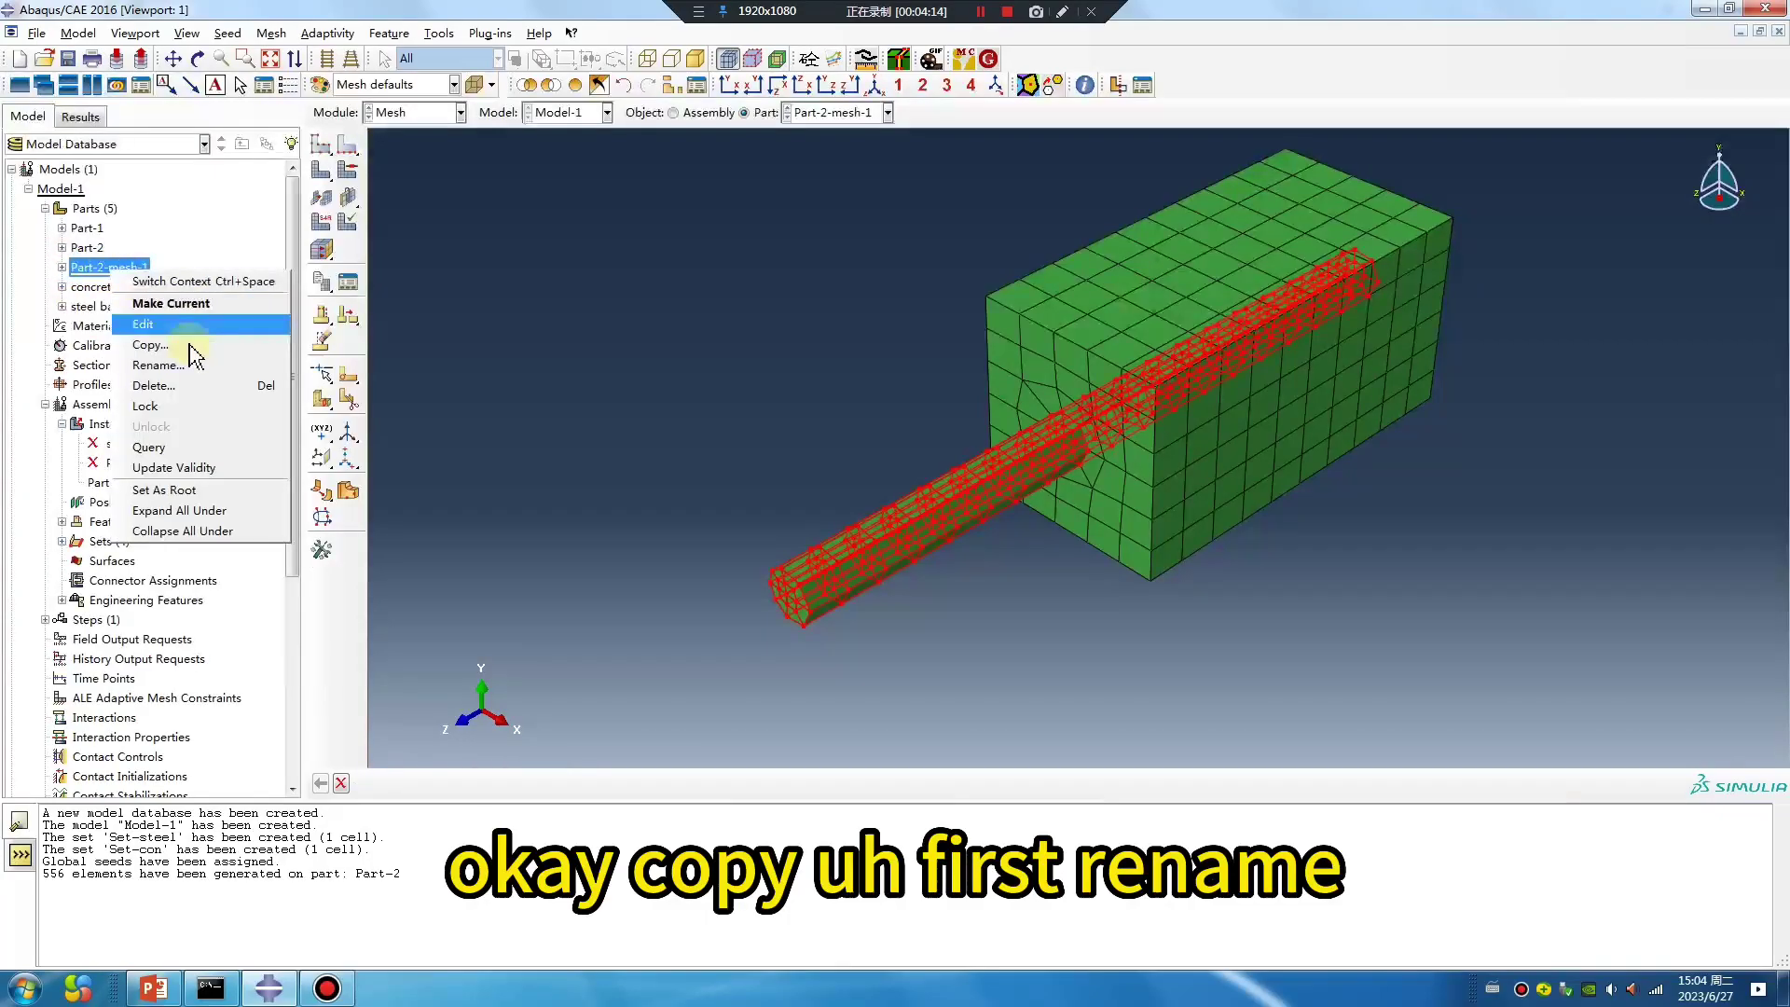
click(166, 373)
drag(79, 235, 49, 239)
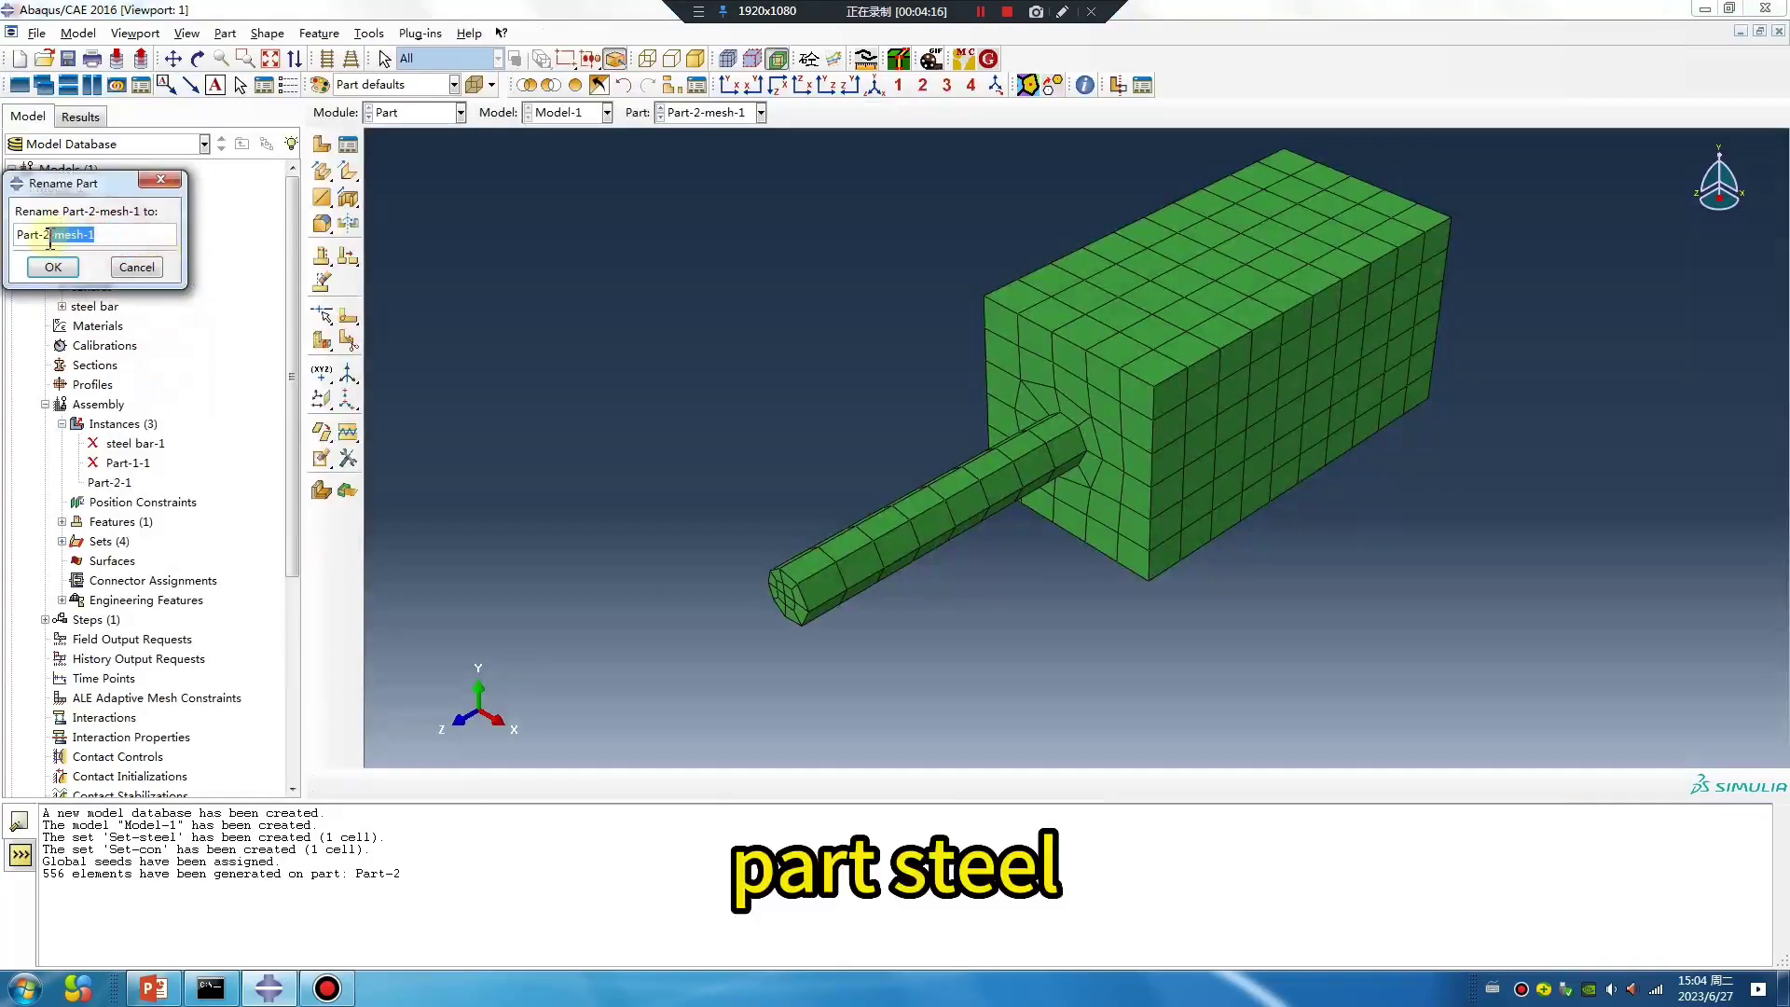
text(s)
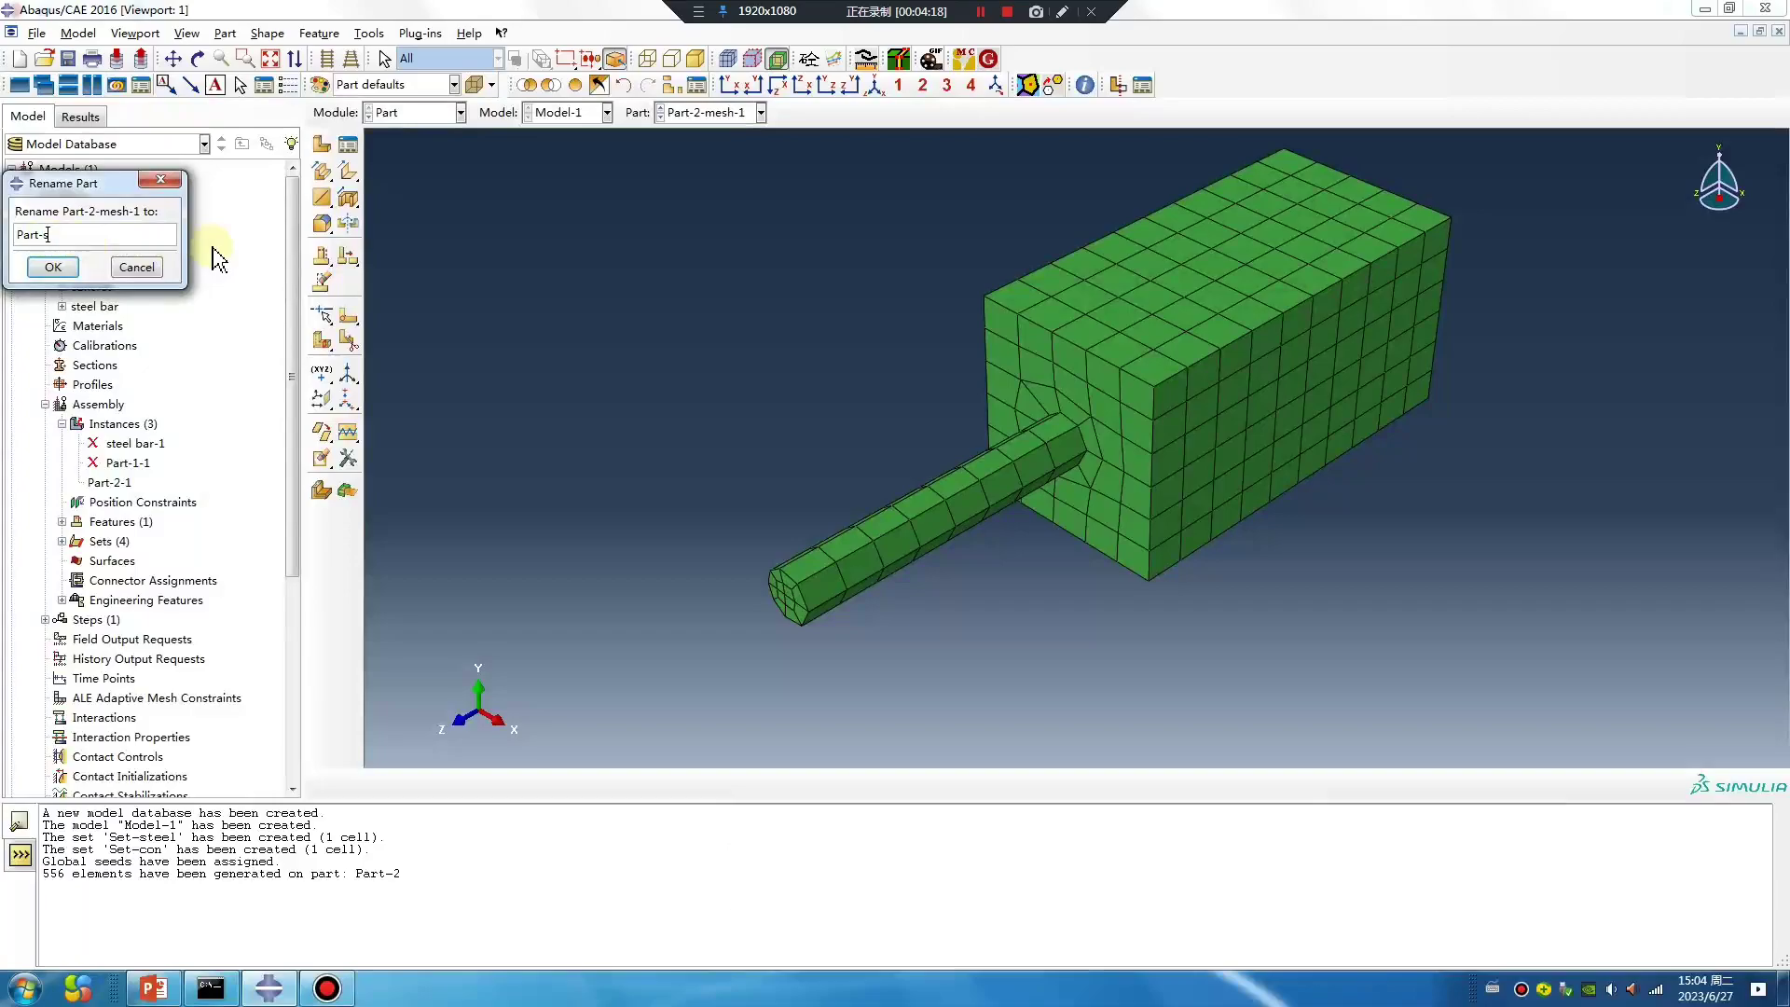
text(teel)
click(62, 271)
Copy Part-steel to a new part named Part-concret
right_click(104, 268)
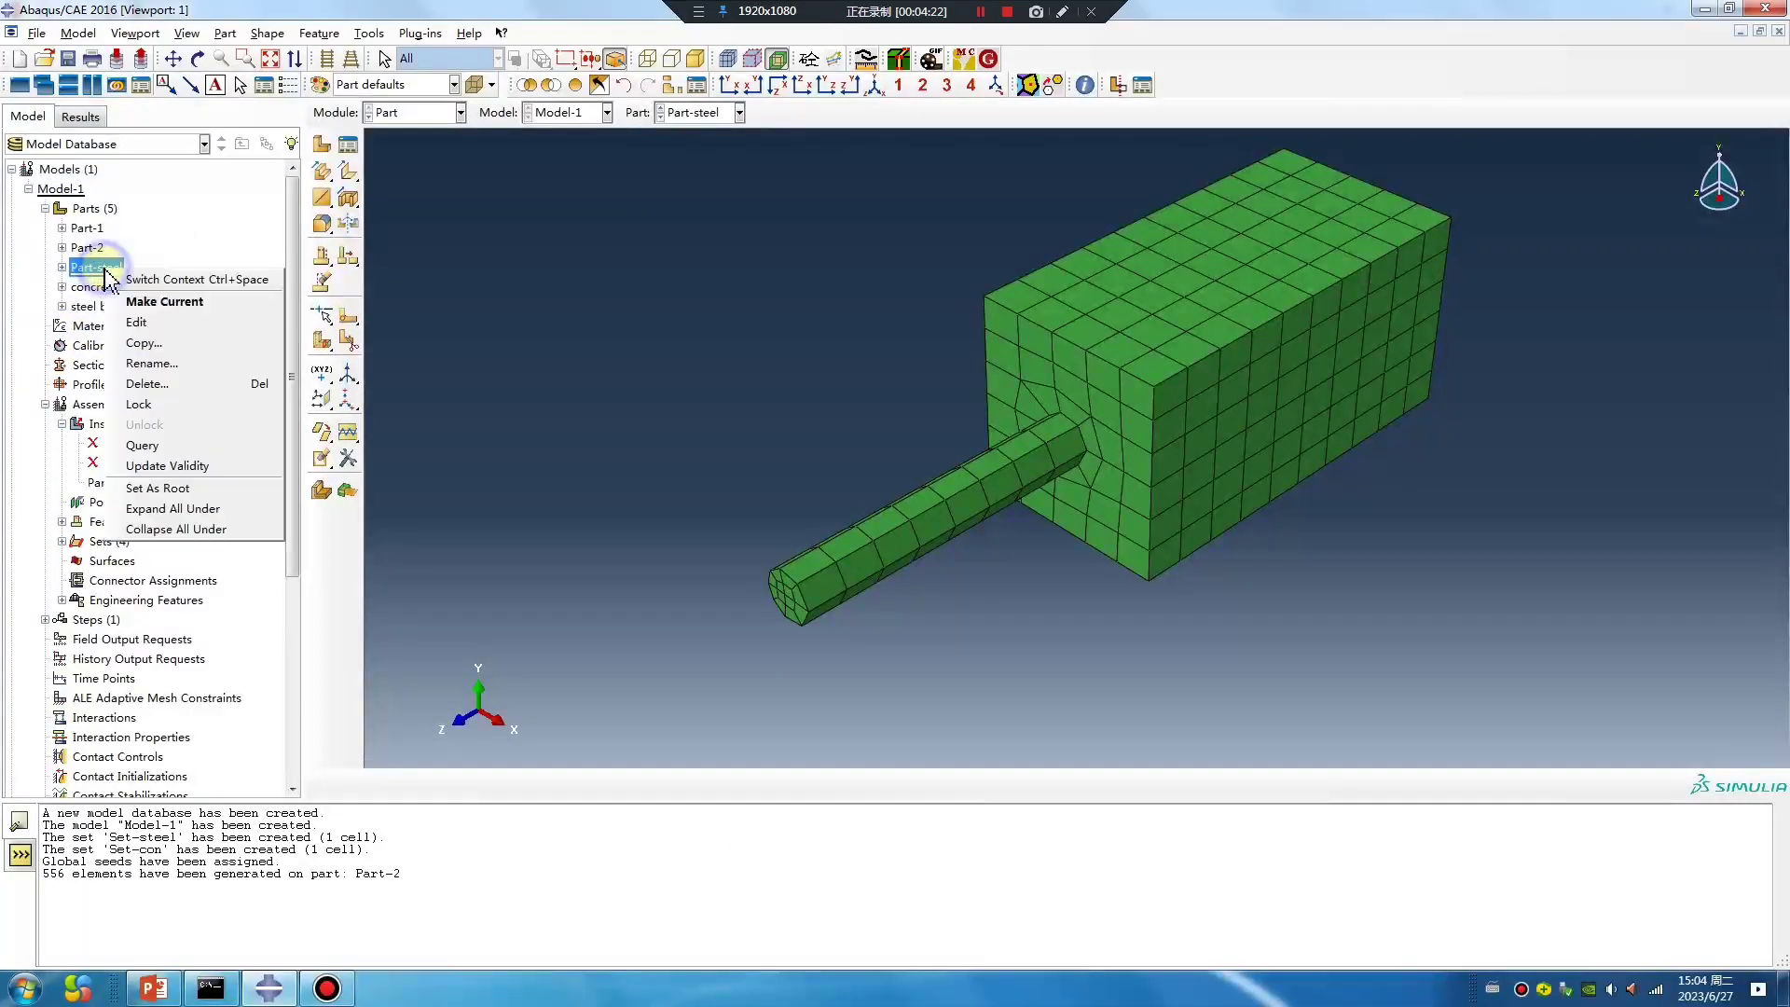
click(144, 343)
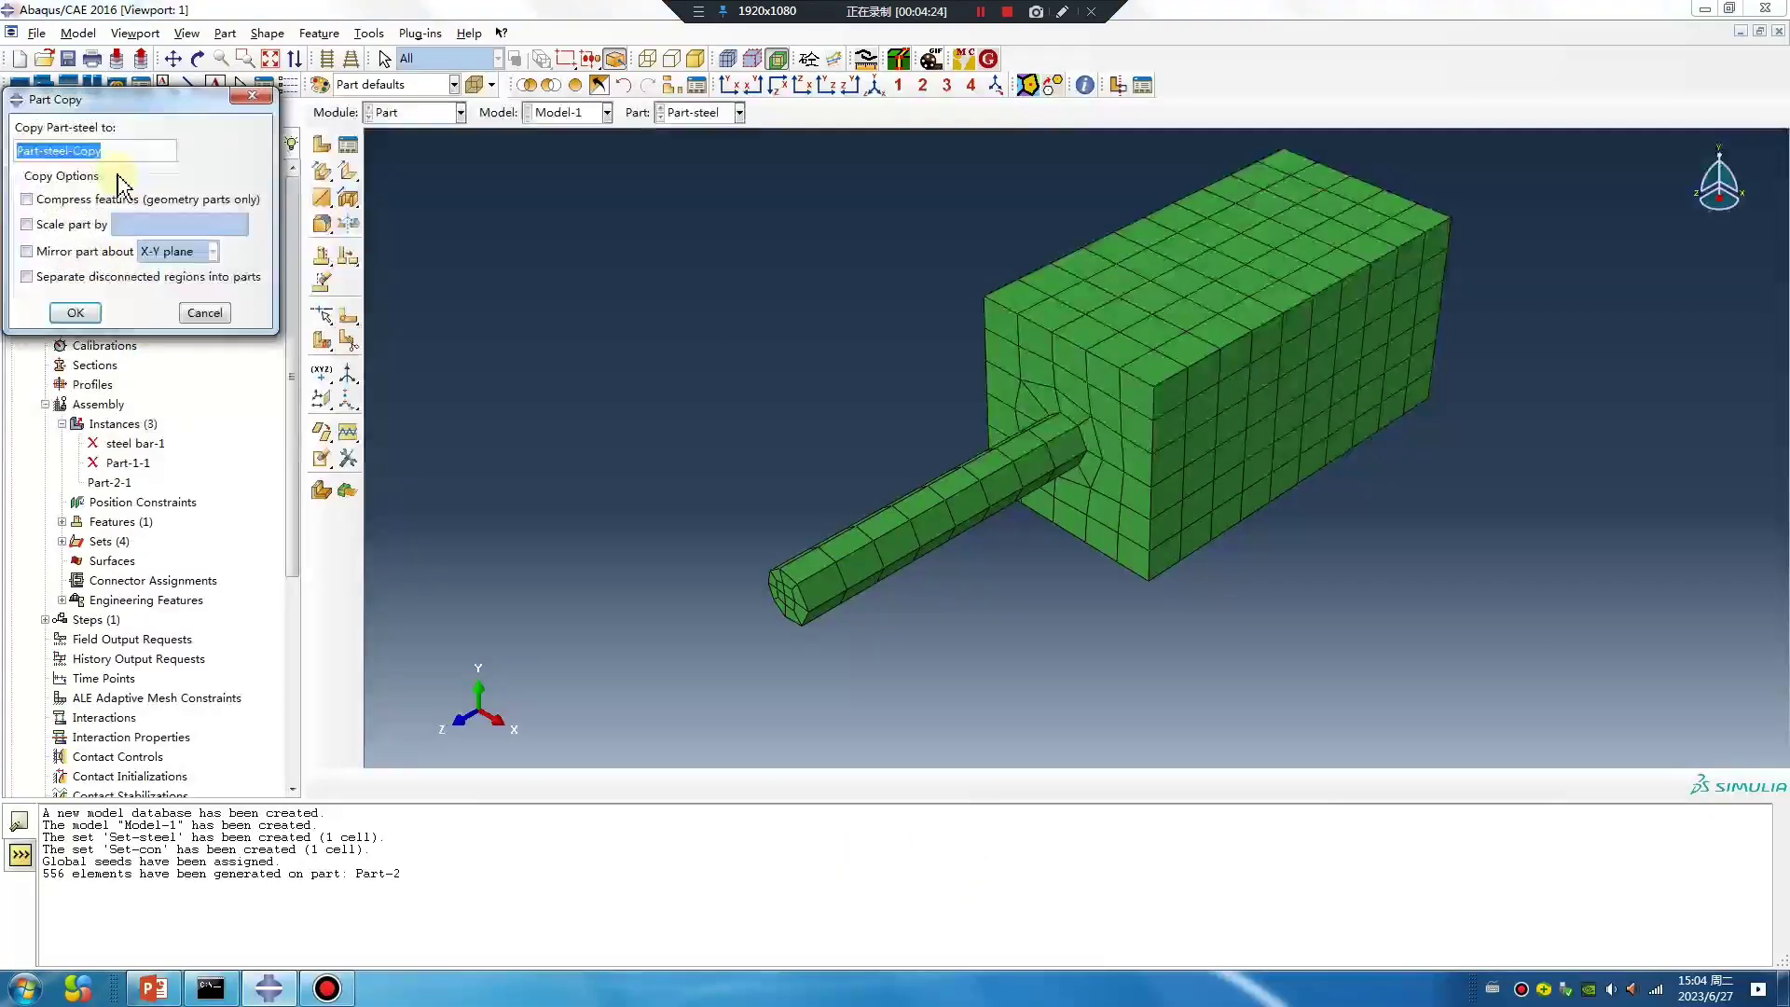
drag(109, 151, 64, 155)
text(concrete)
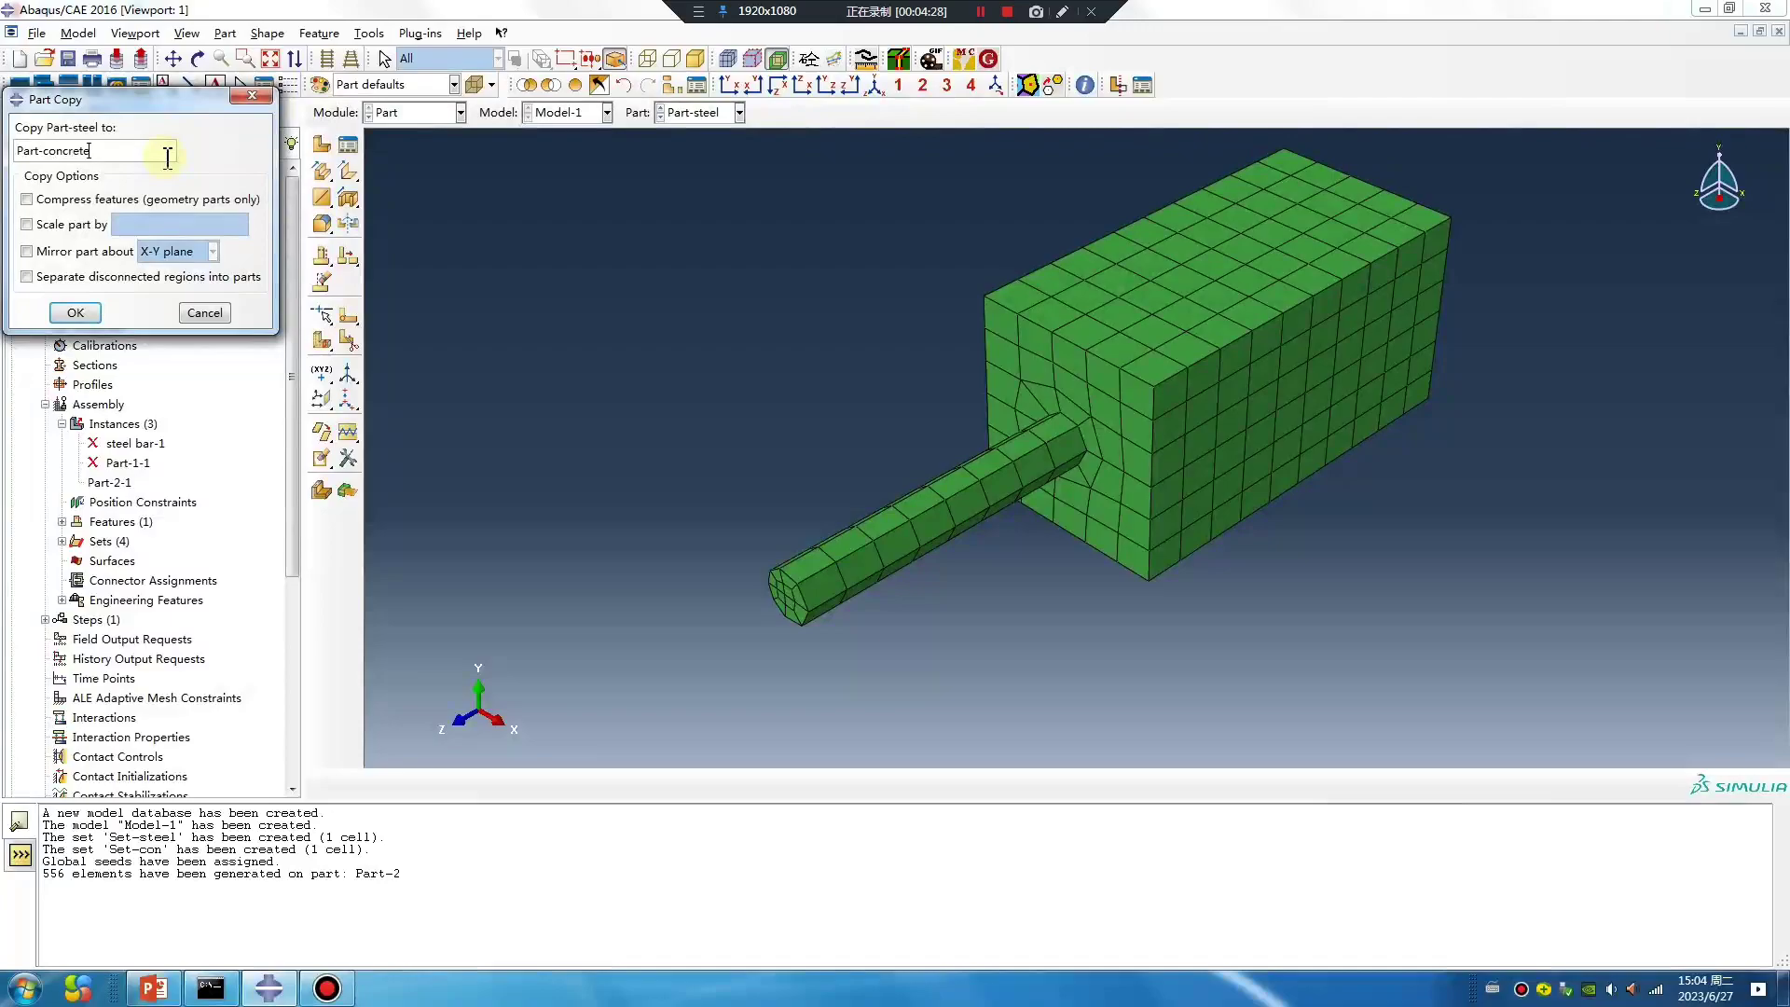
key(BackSpace)
click(76, 313)
Delete the instances steel bar-1, Part-1-1 and Part-2-1 from the assembly
click(129, 463)
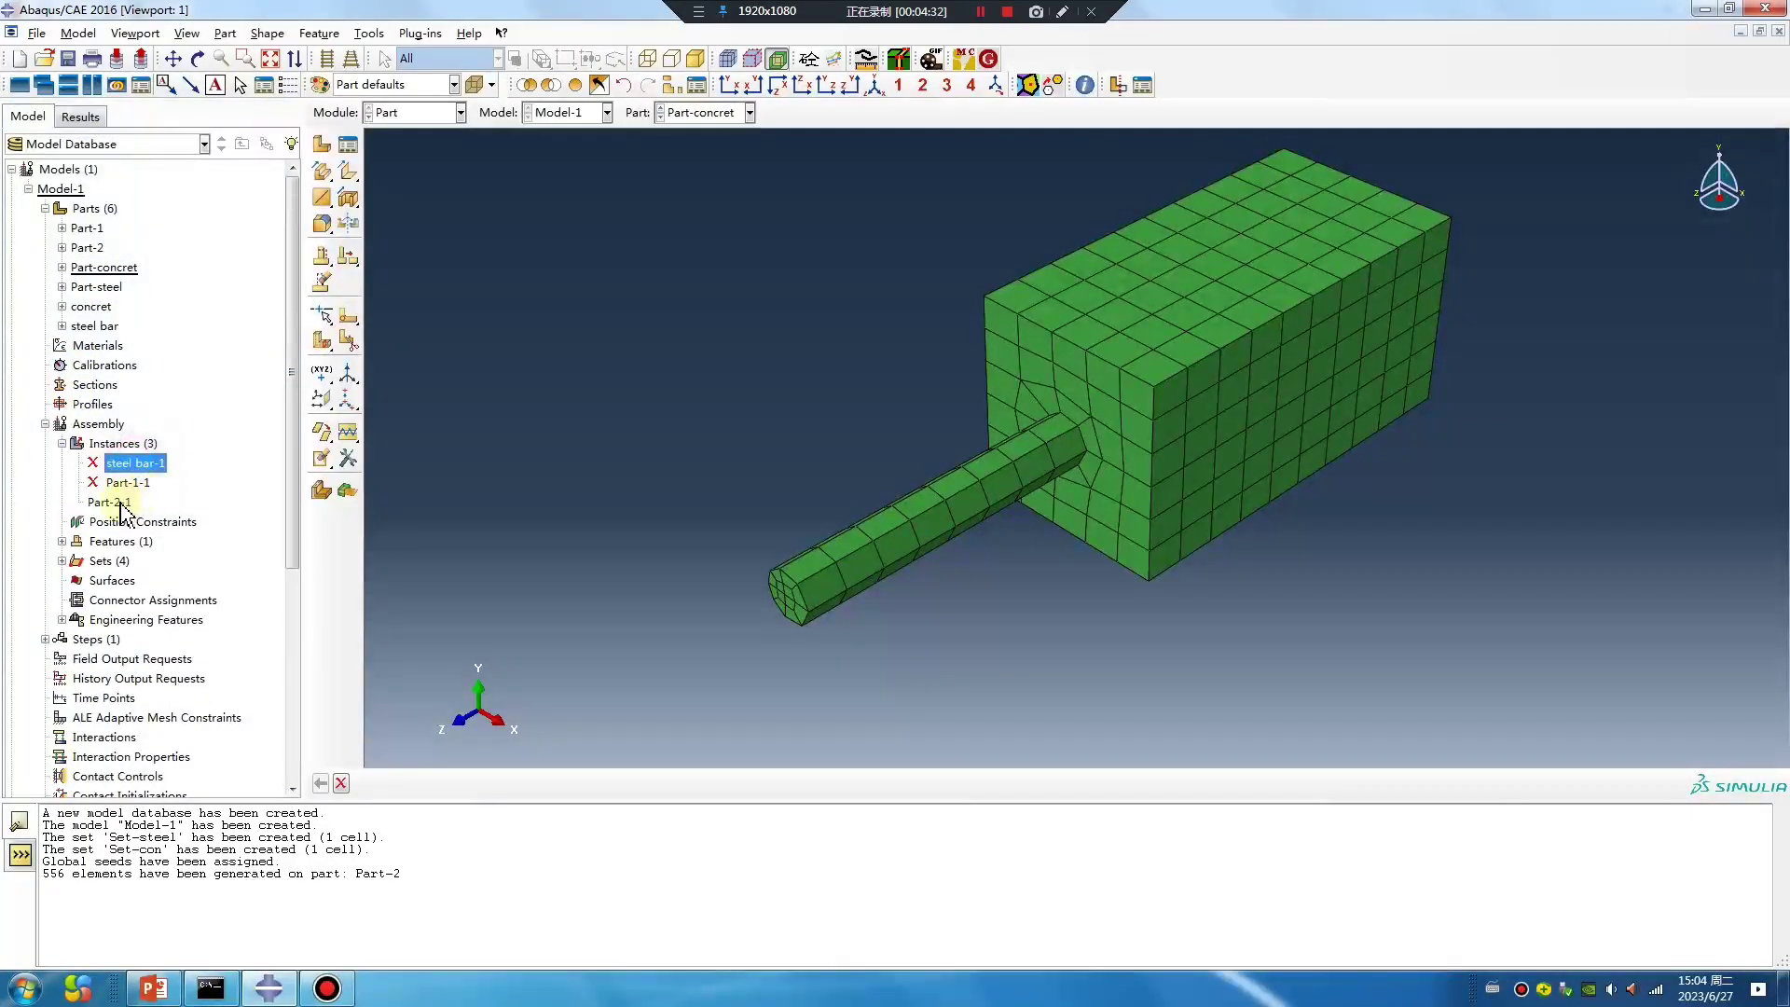
right_click(129, 485)
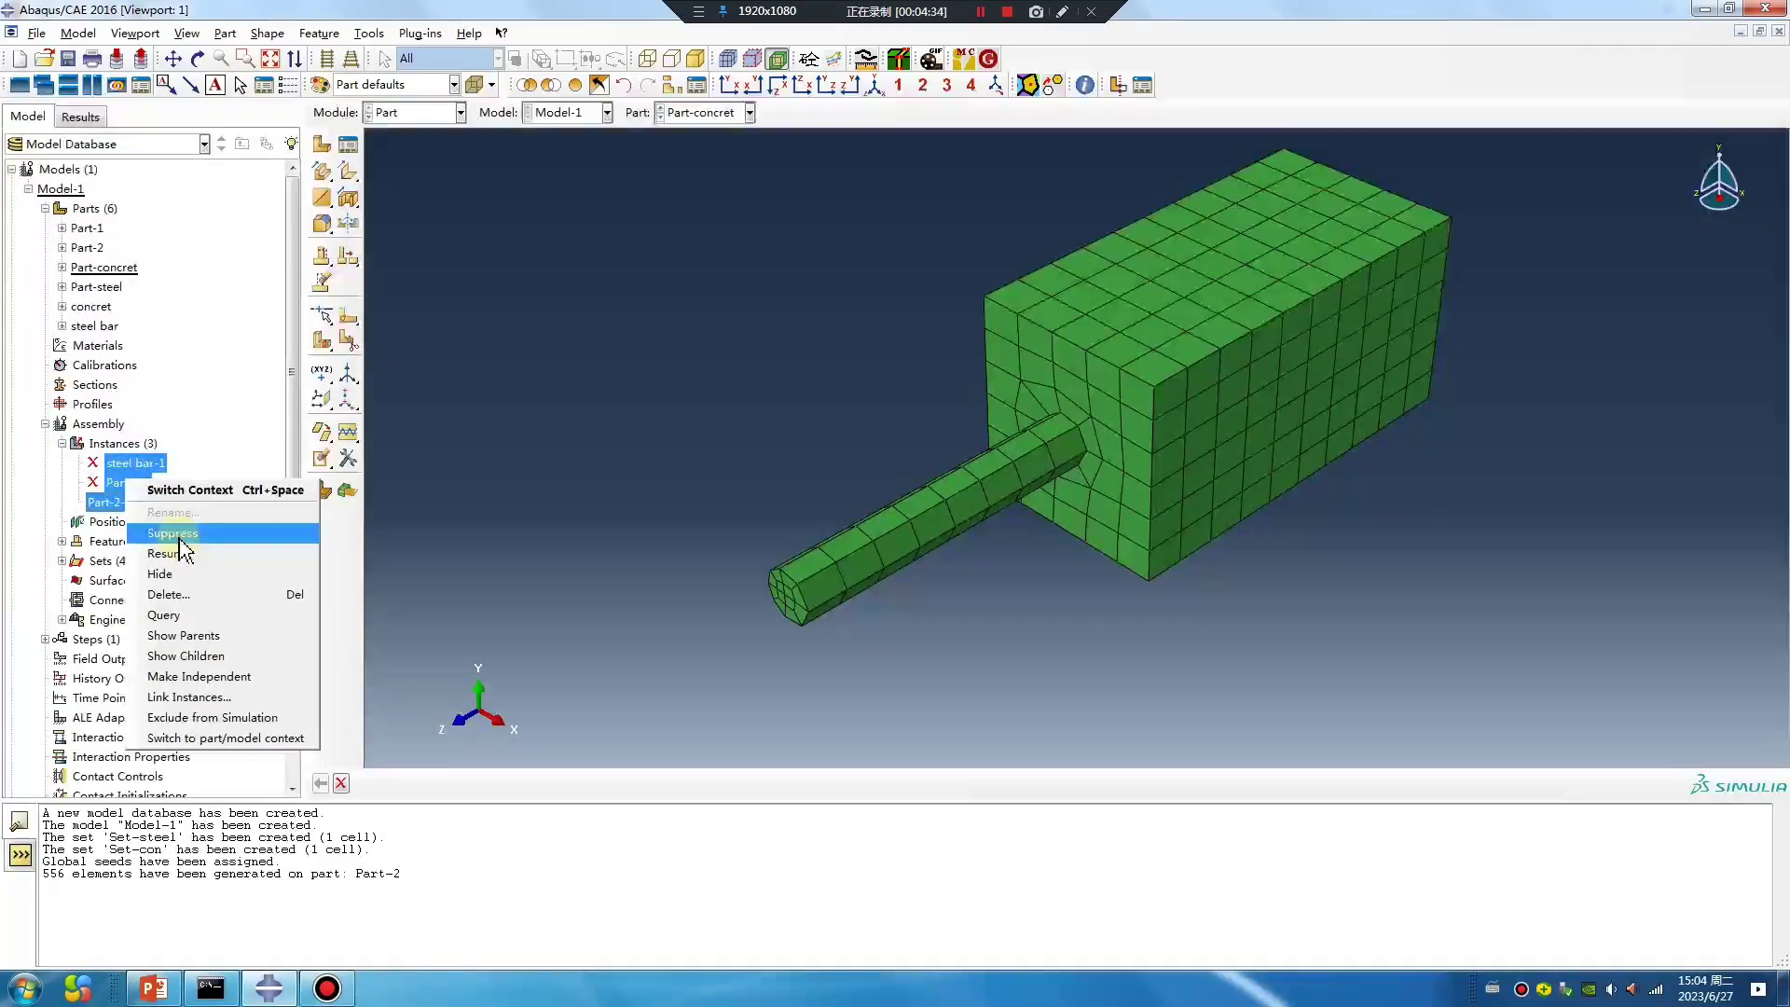
click(151, 591)
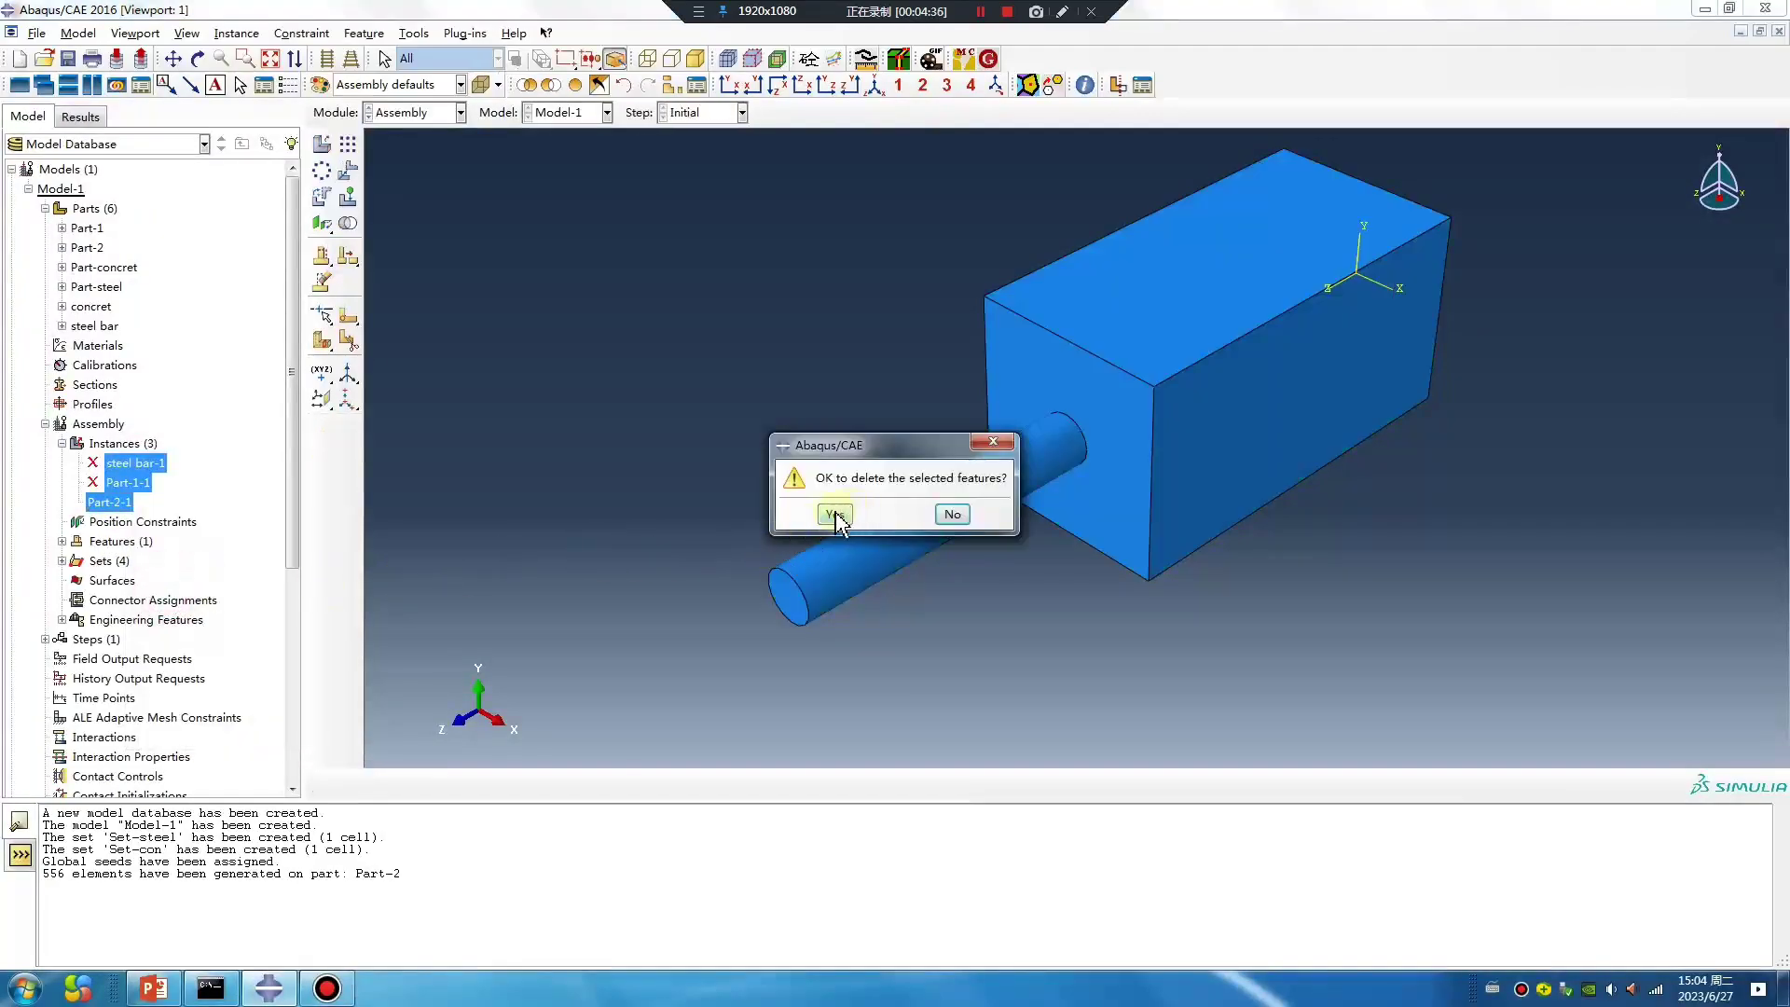
click(835, 514)
Bring up Part-concret for mesh work and isolate its Set-steel elements in the display
click(438, 112)
click(456, 264)
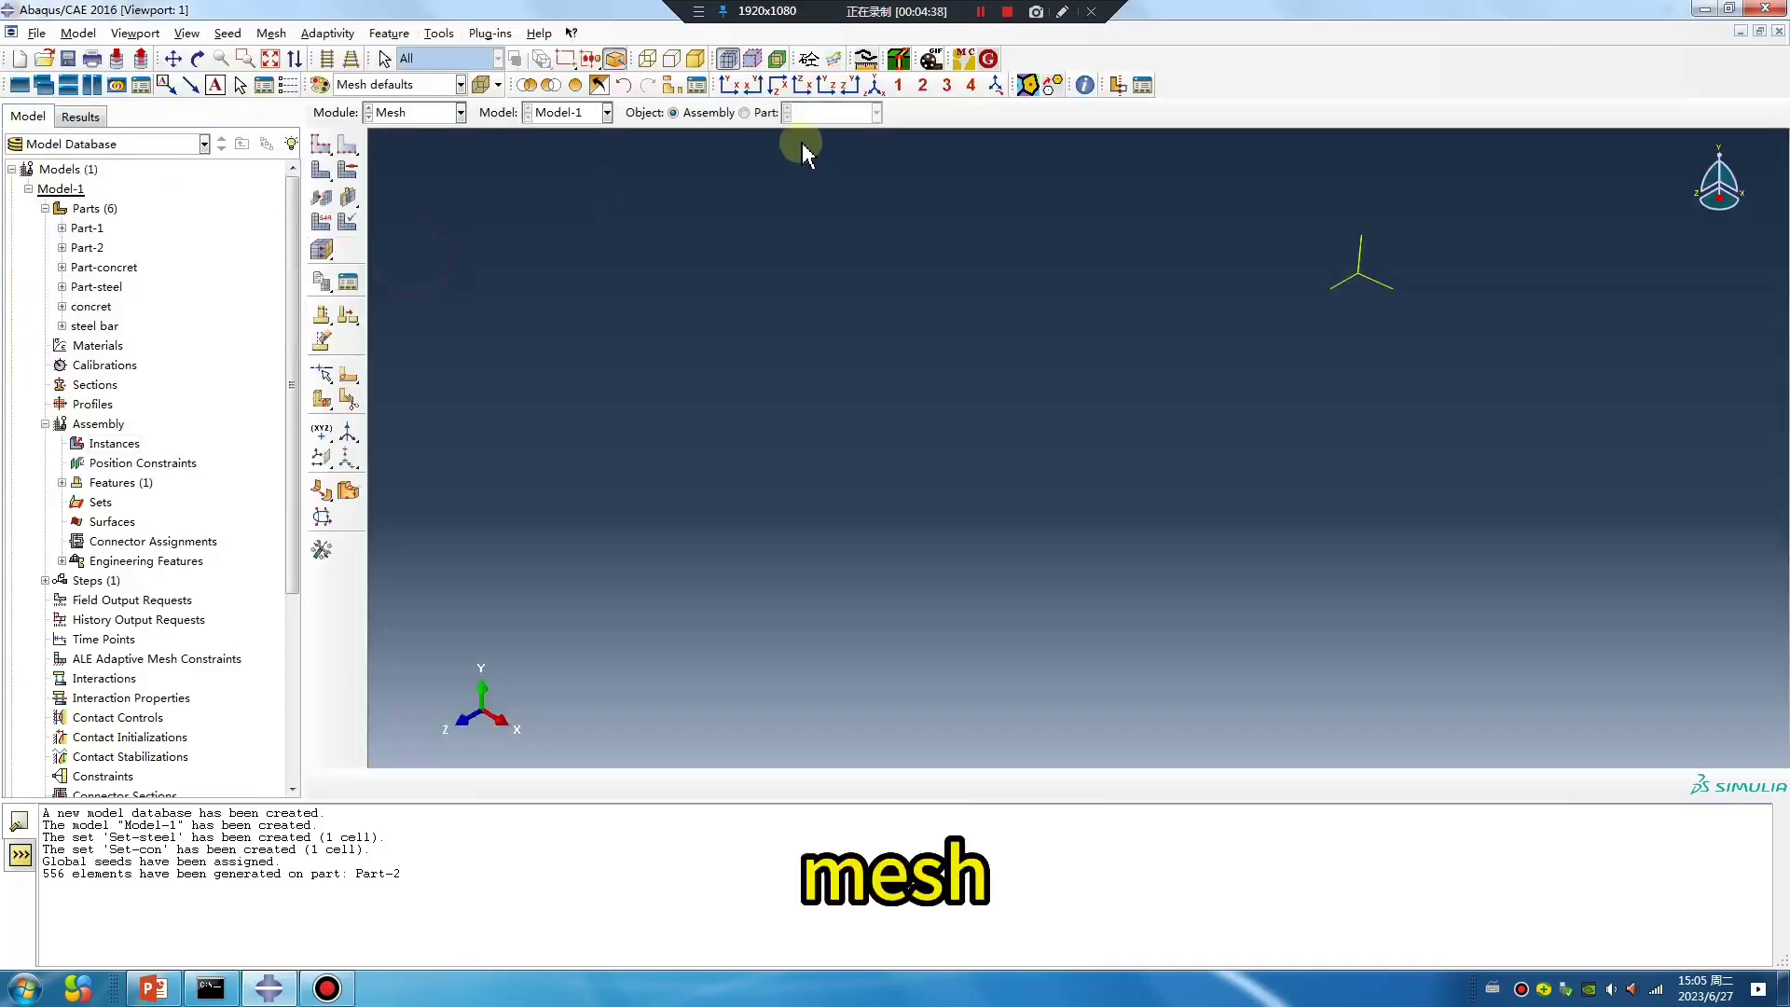
click(743, 113)
click(829, 113)
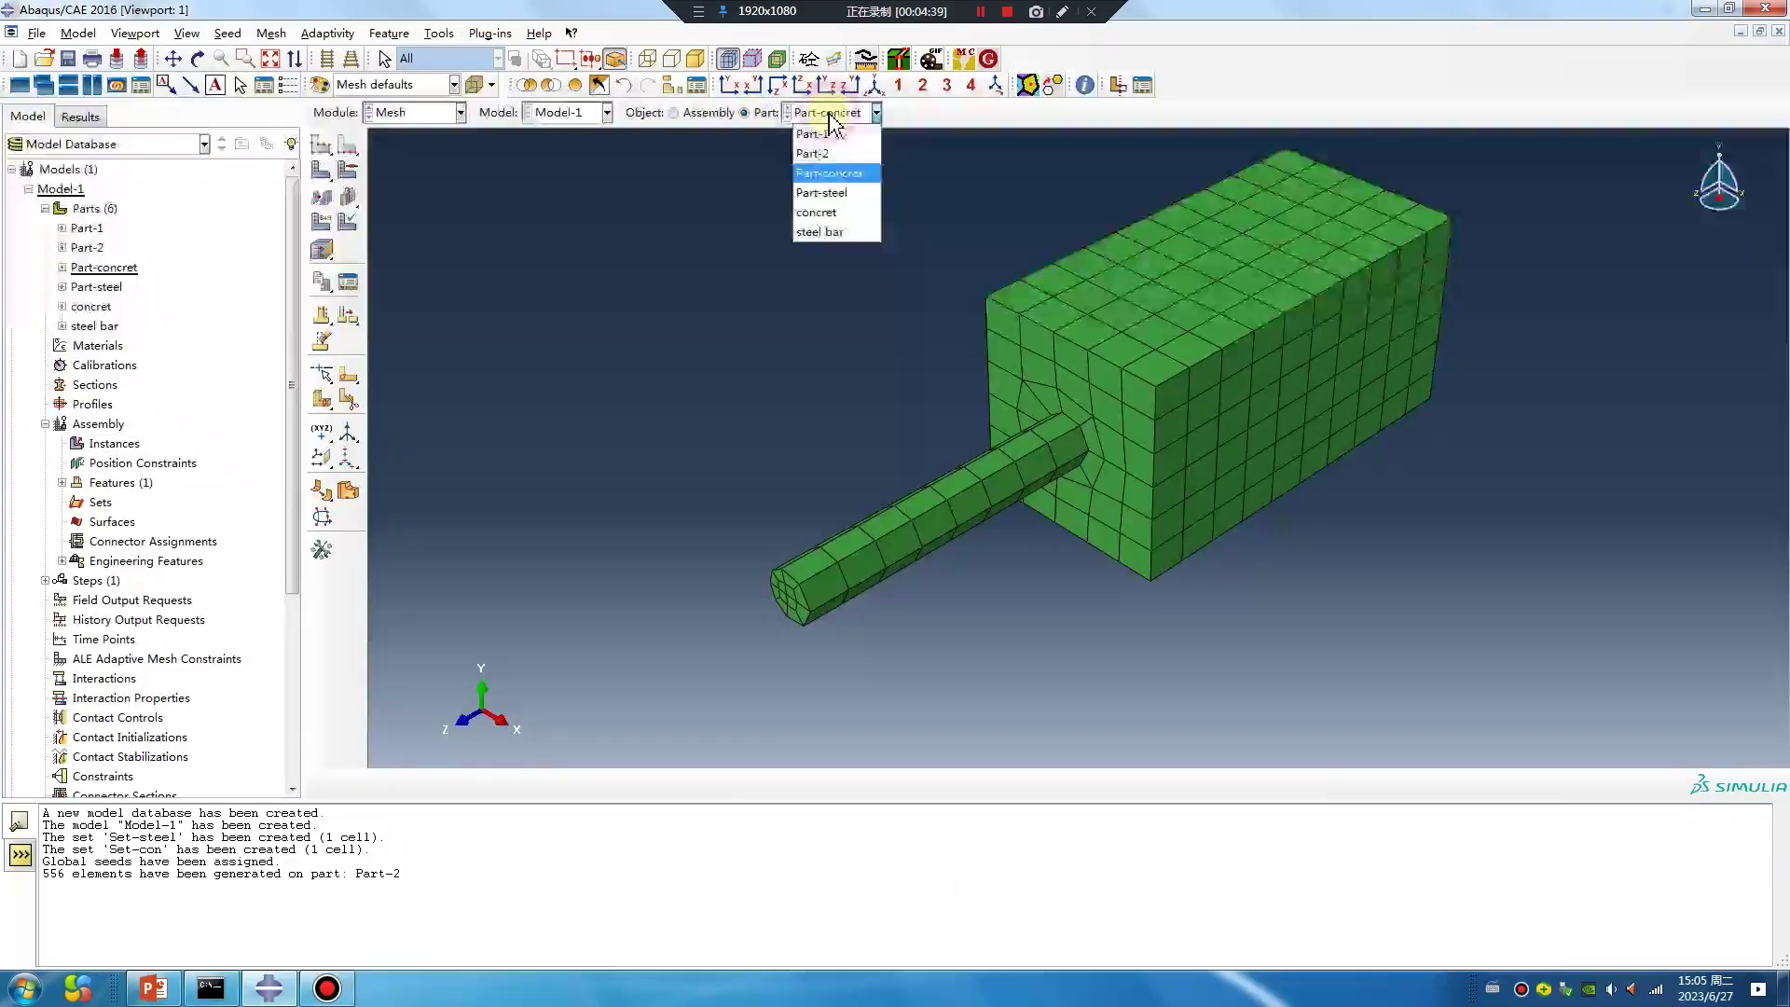
click(839, 173)
scroll(902, 518, up, 2)
click(440, 34)
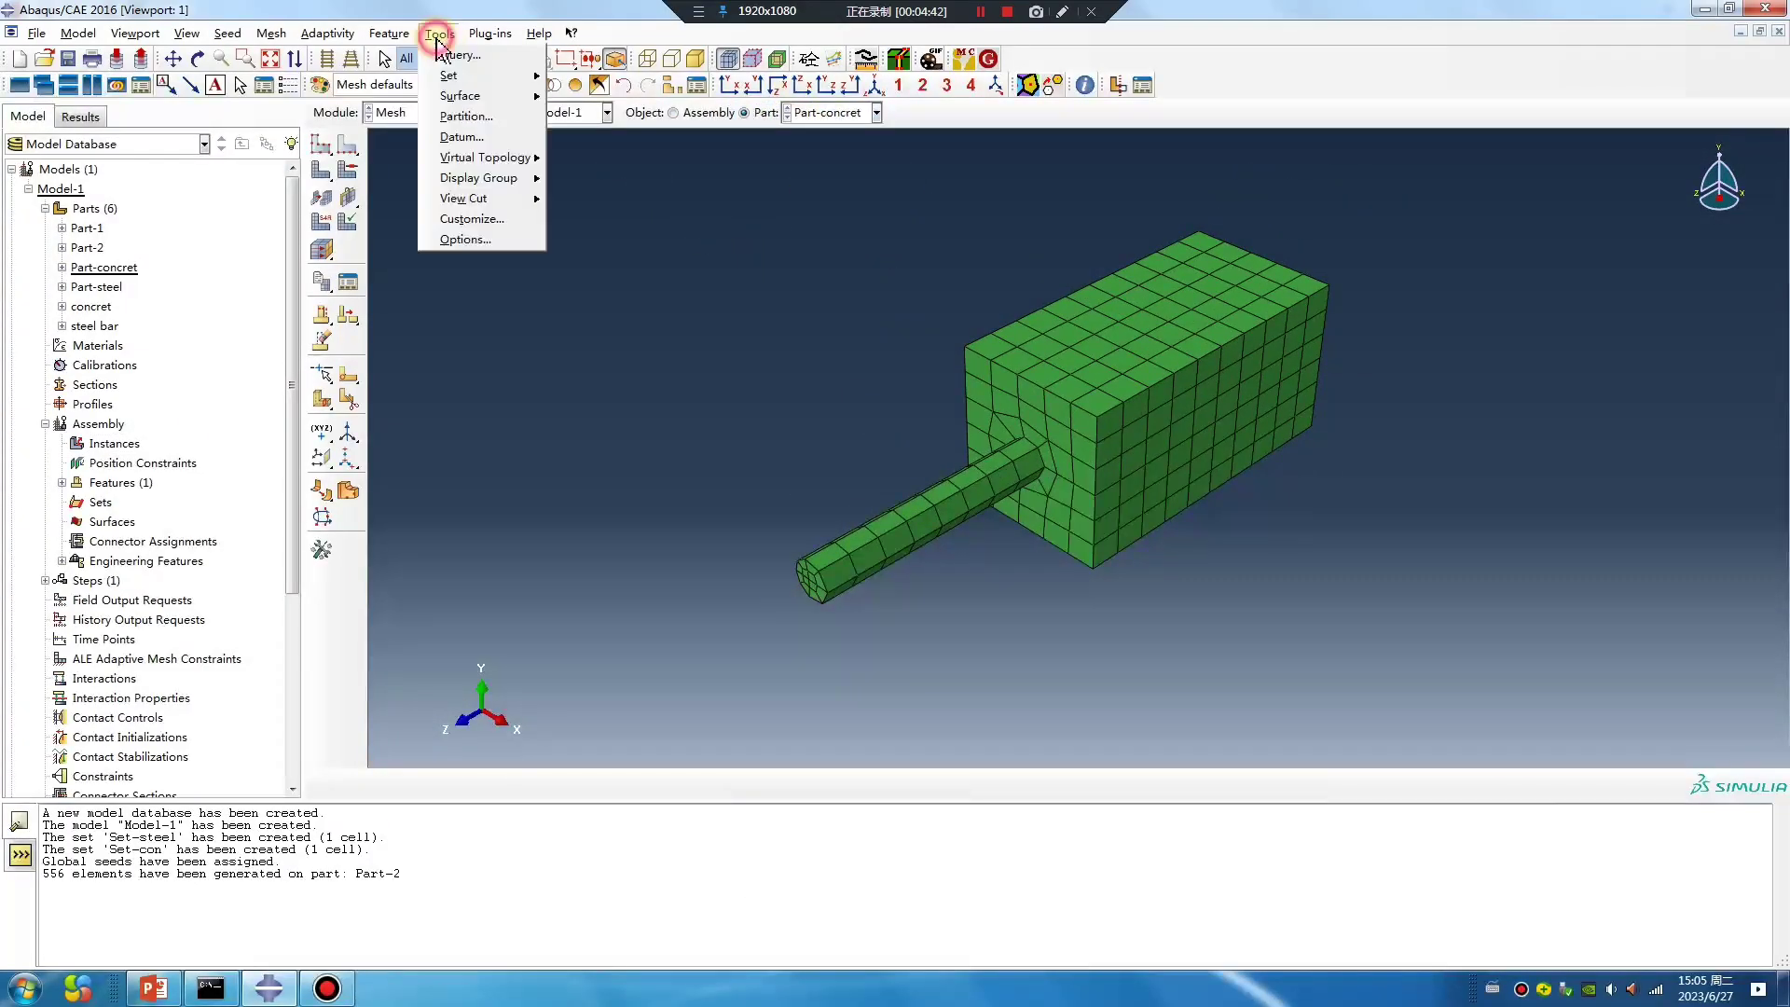
mouse_move(511, 78)
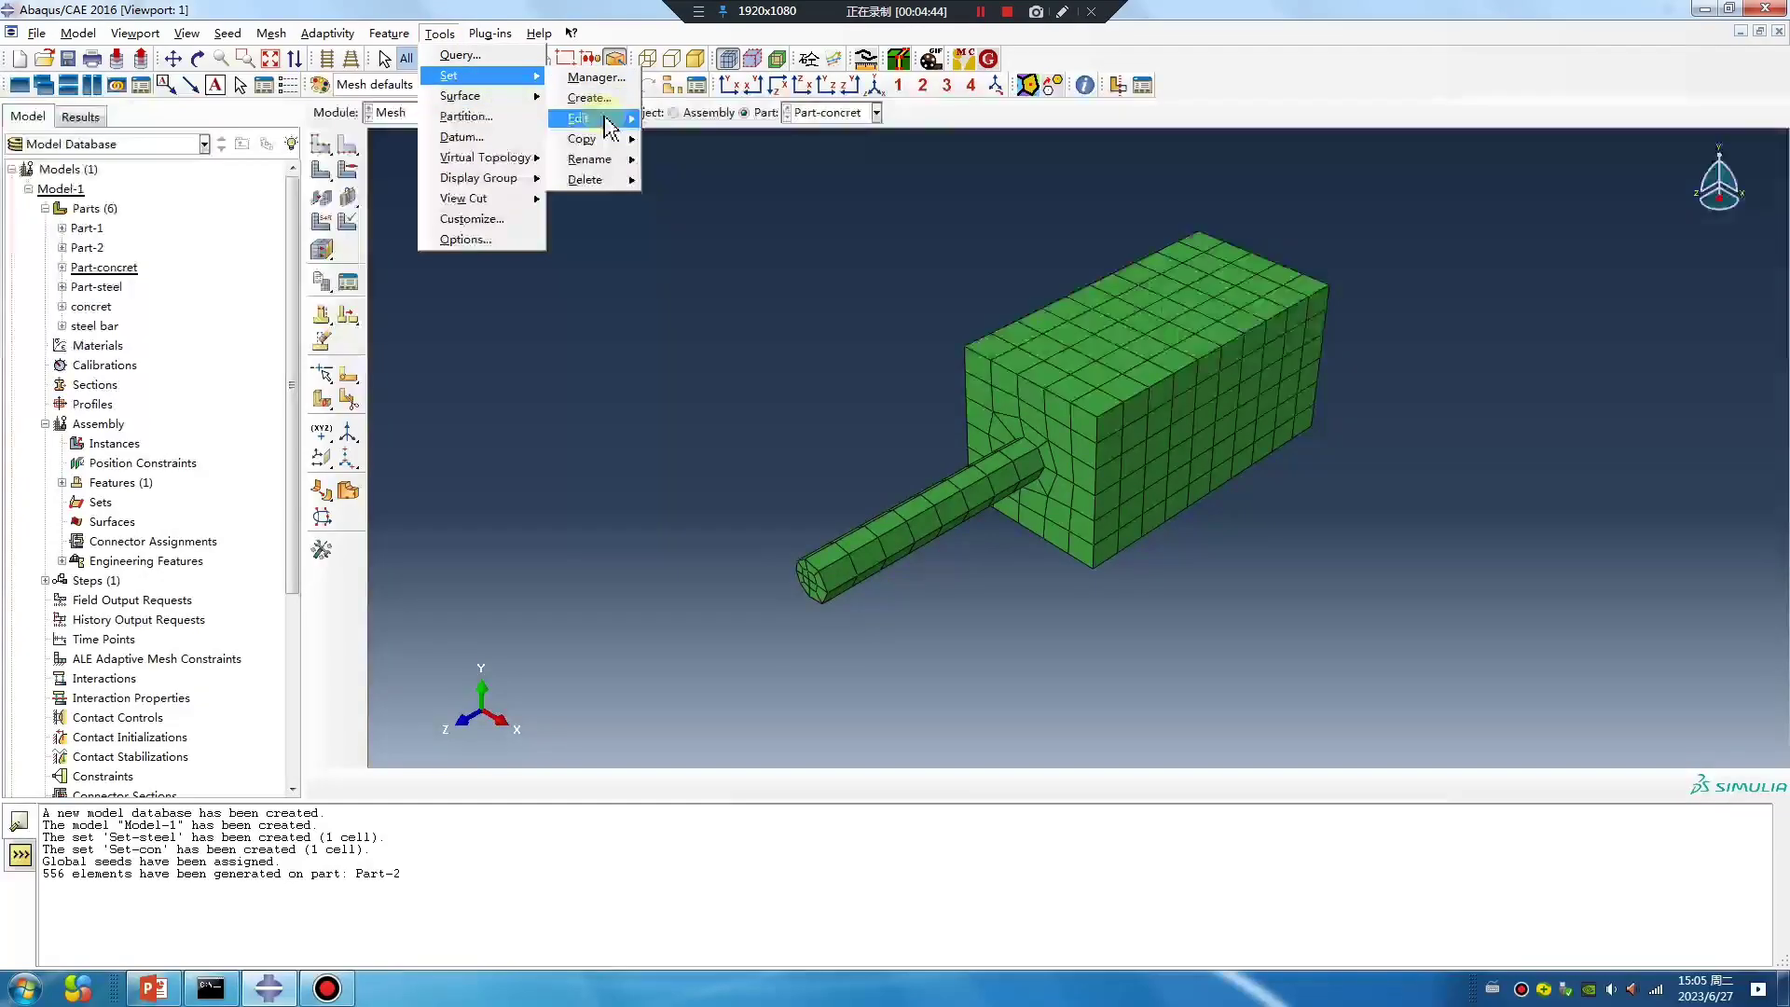
mouse_move(604, 120)
click(699, 140)
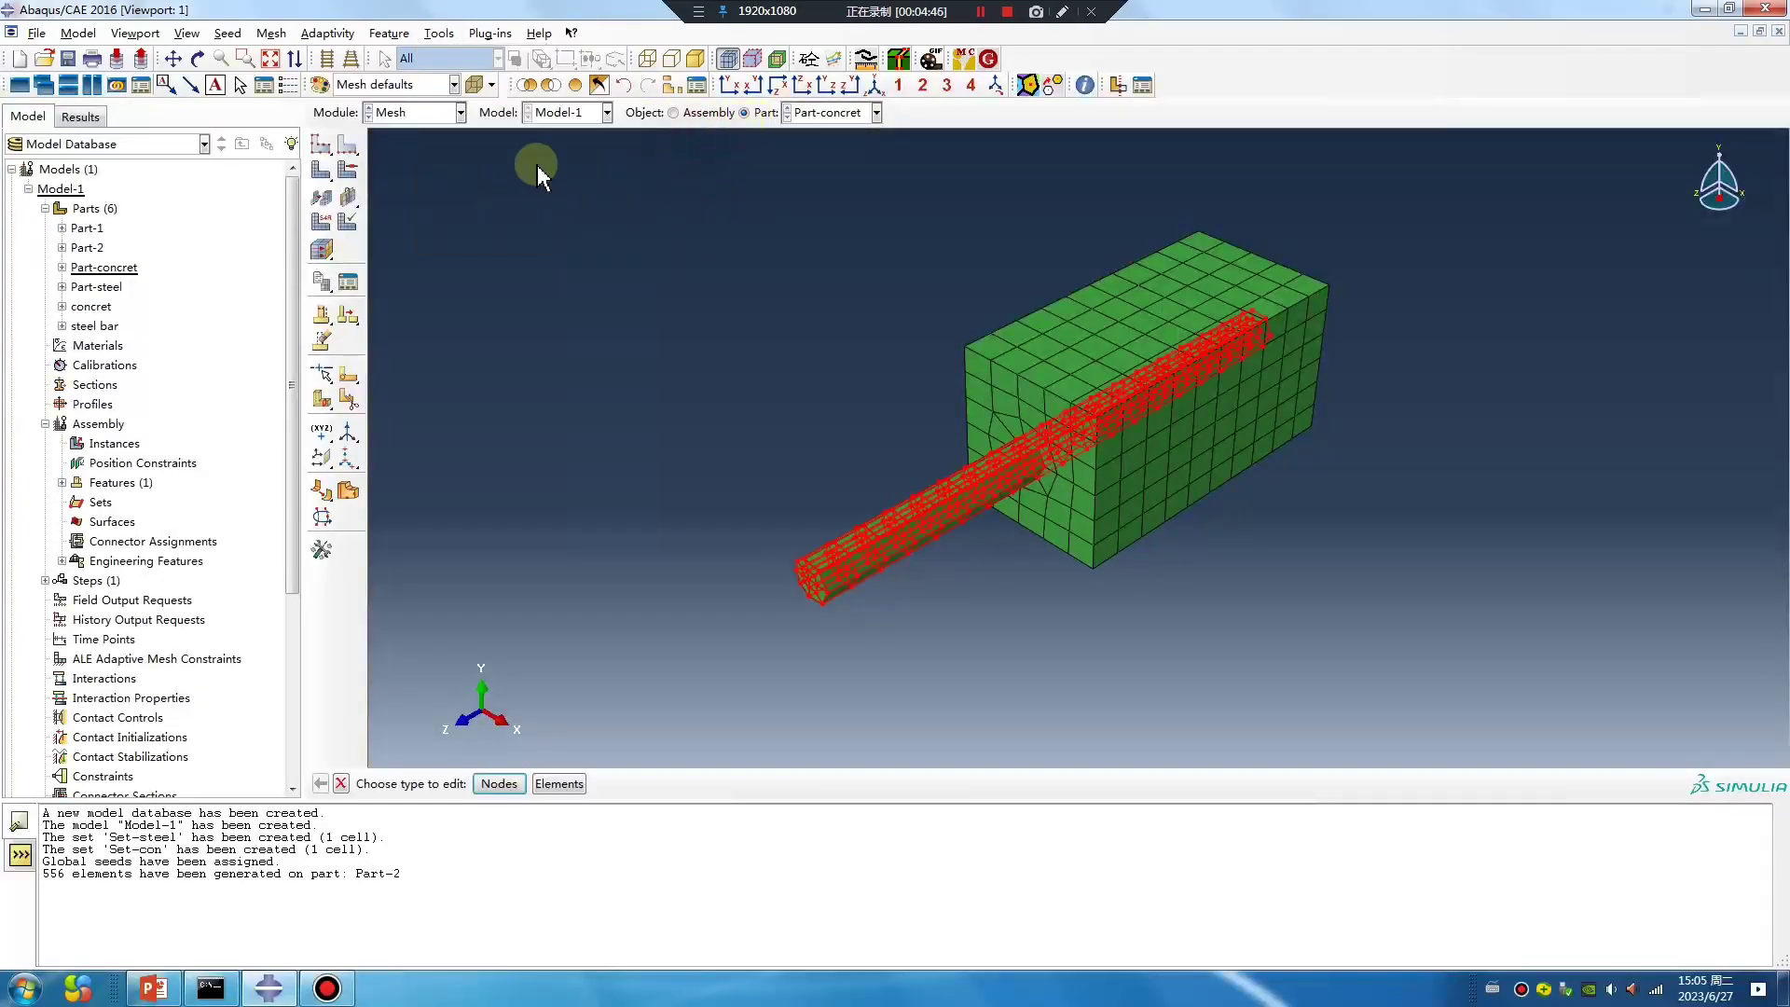
Delete all the isolated bar elements of Part-concret with their associated unreferenced nodes, and restore the full part display
click(322, 551)
click(145, 327)
click(253, 327)
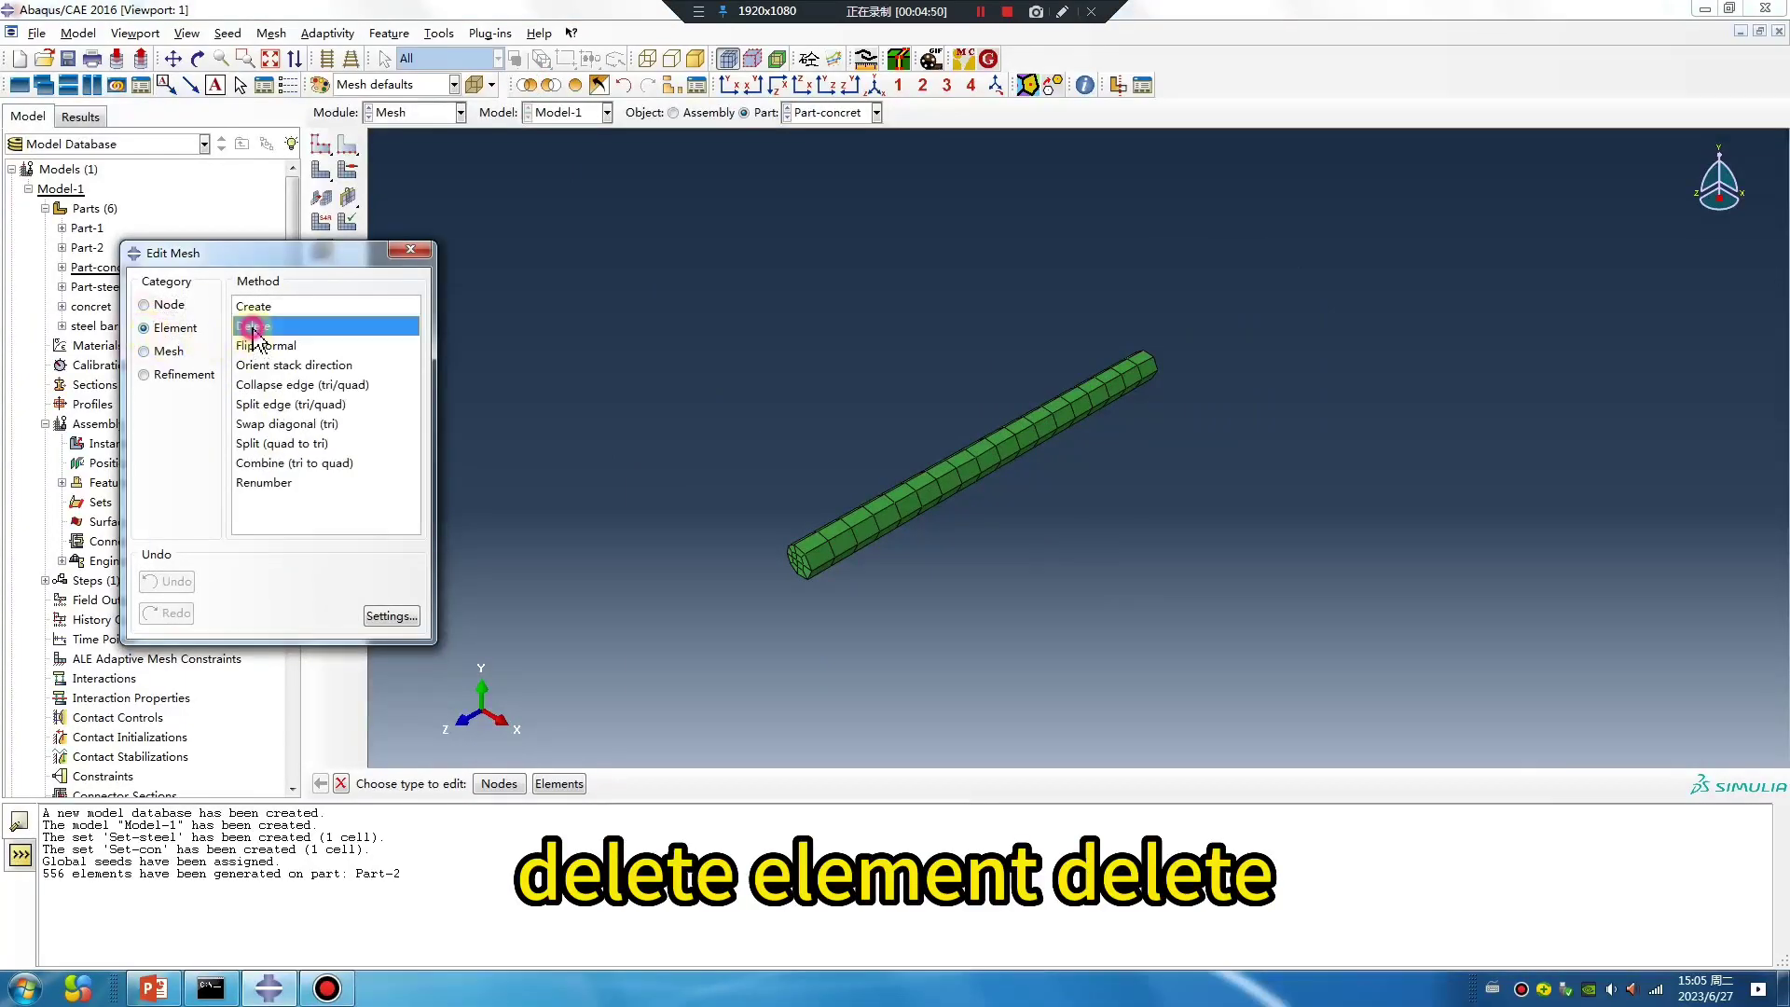
click(592, 785)
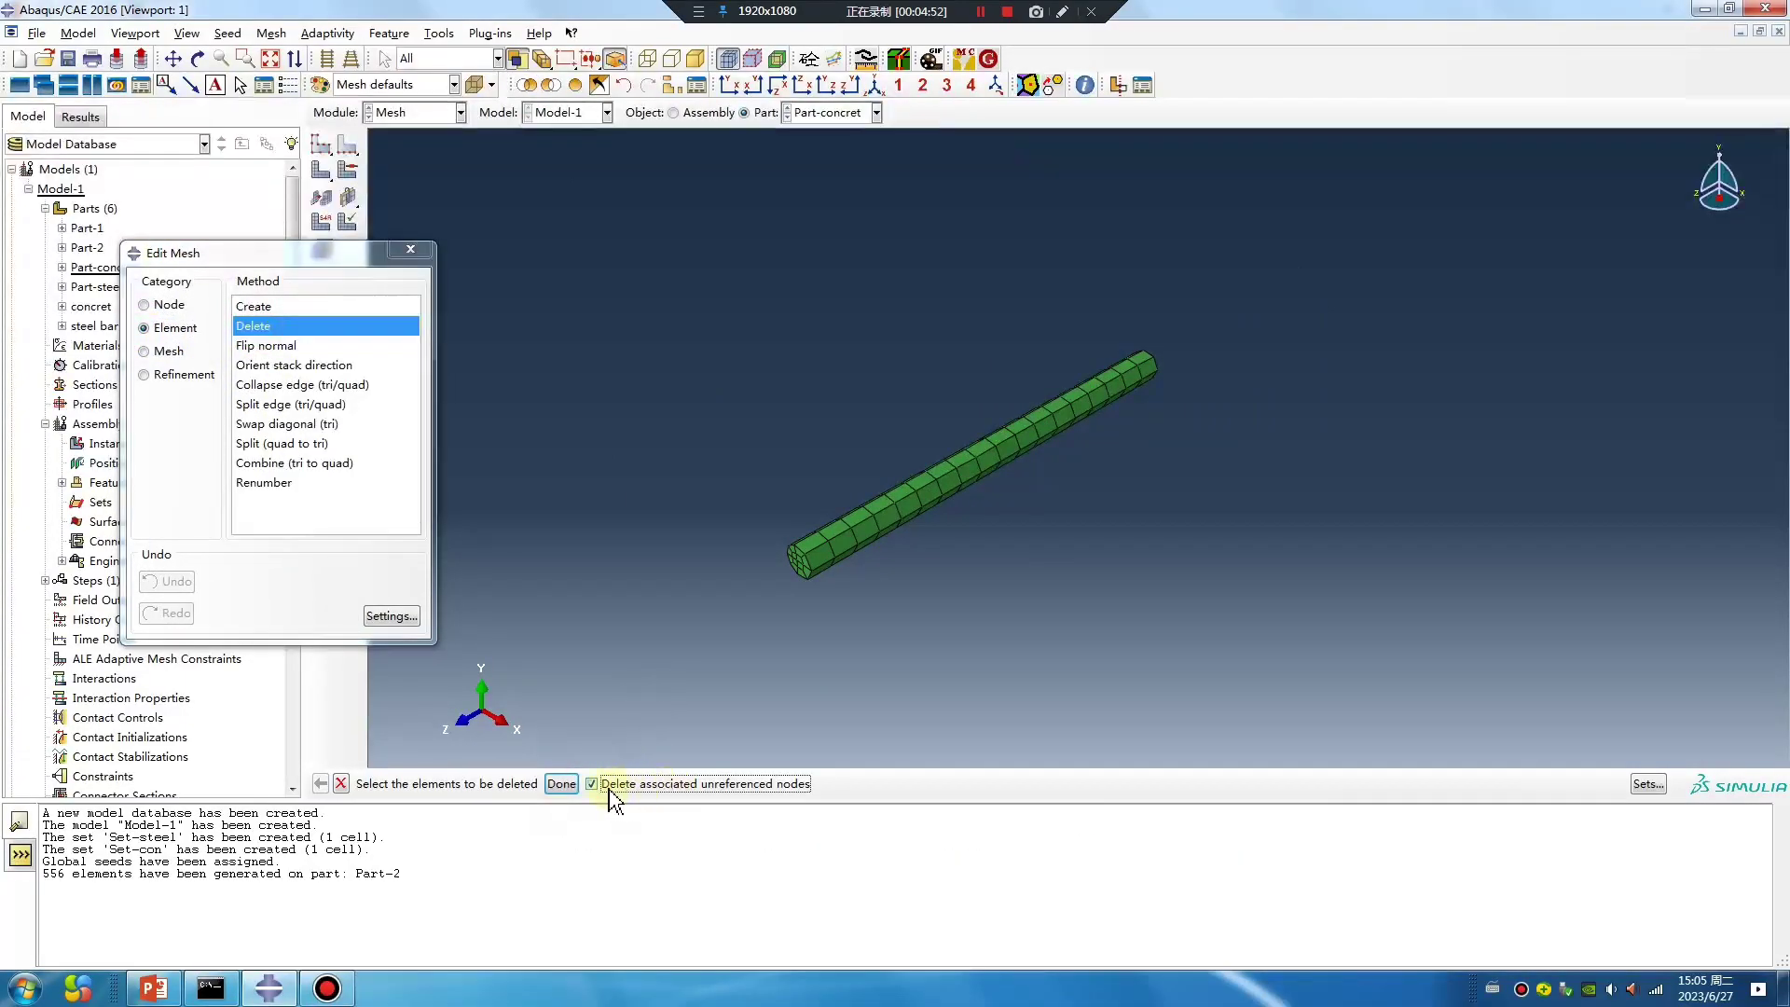
click(591, 784)
drag(867, 340, 1273, 634)
click(562, 784)
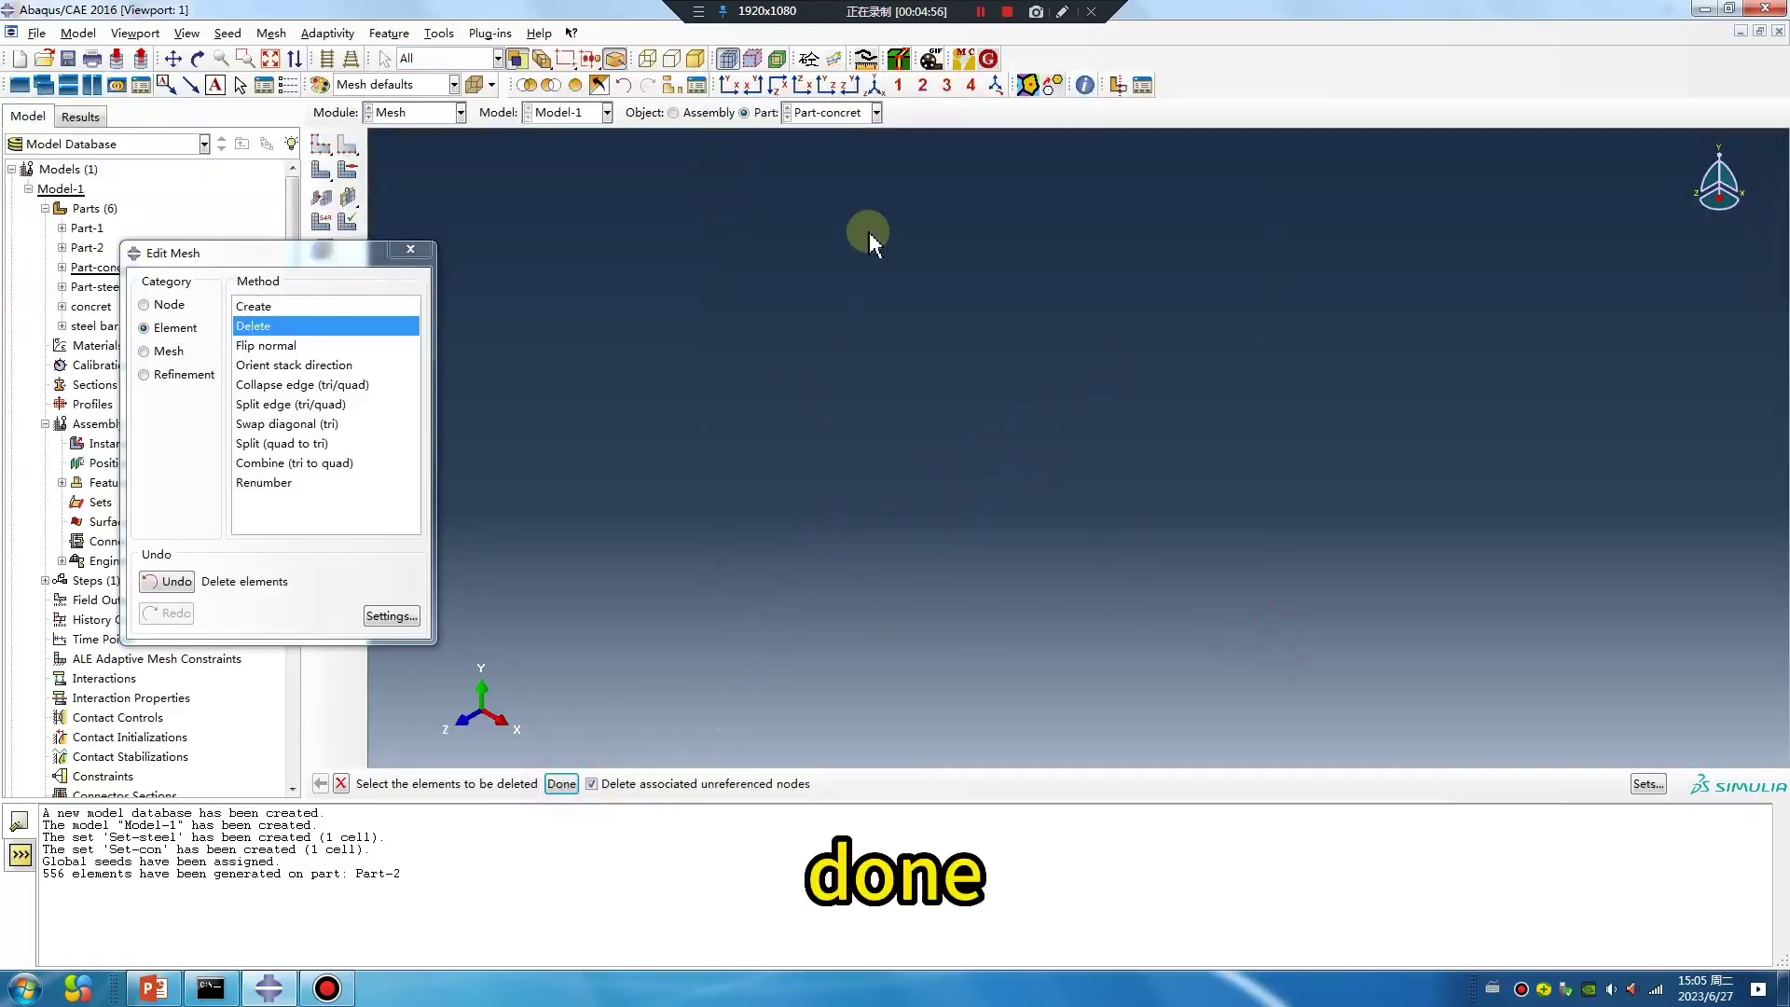
click(529, 86)
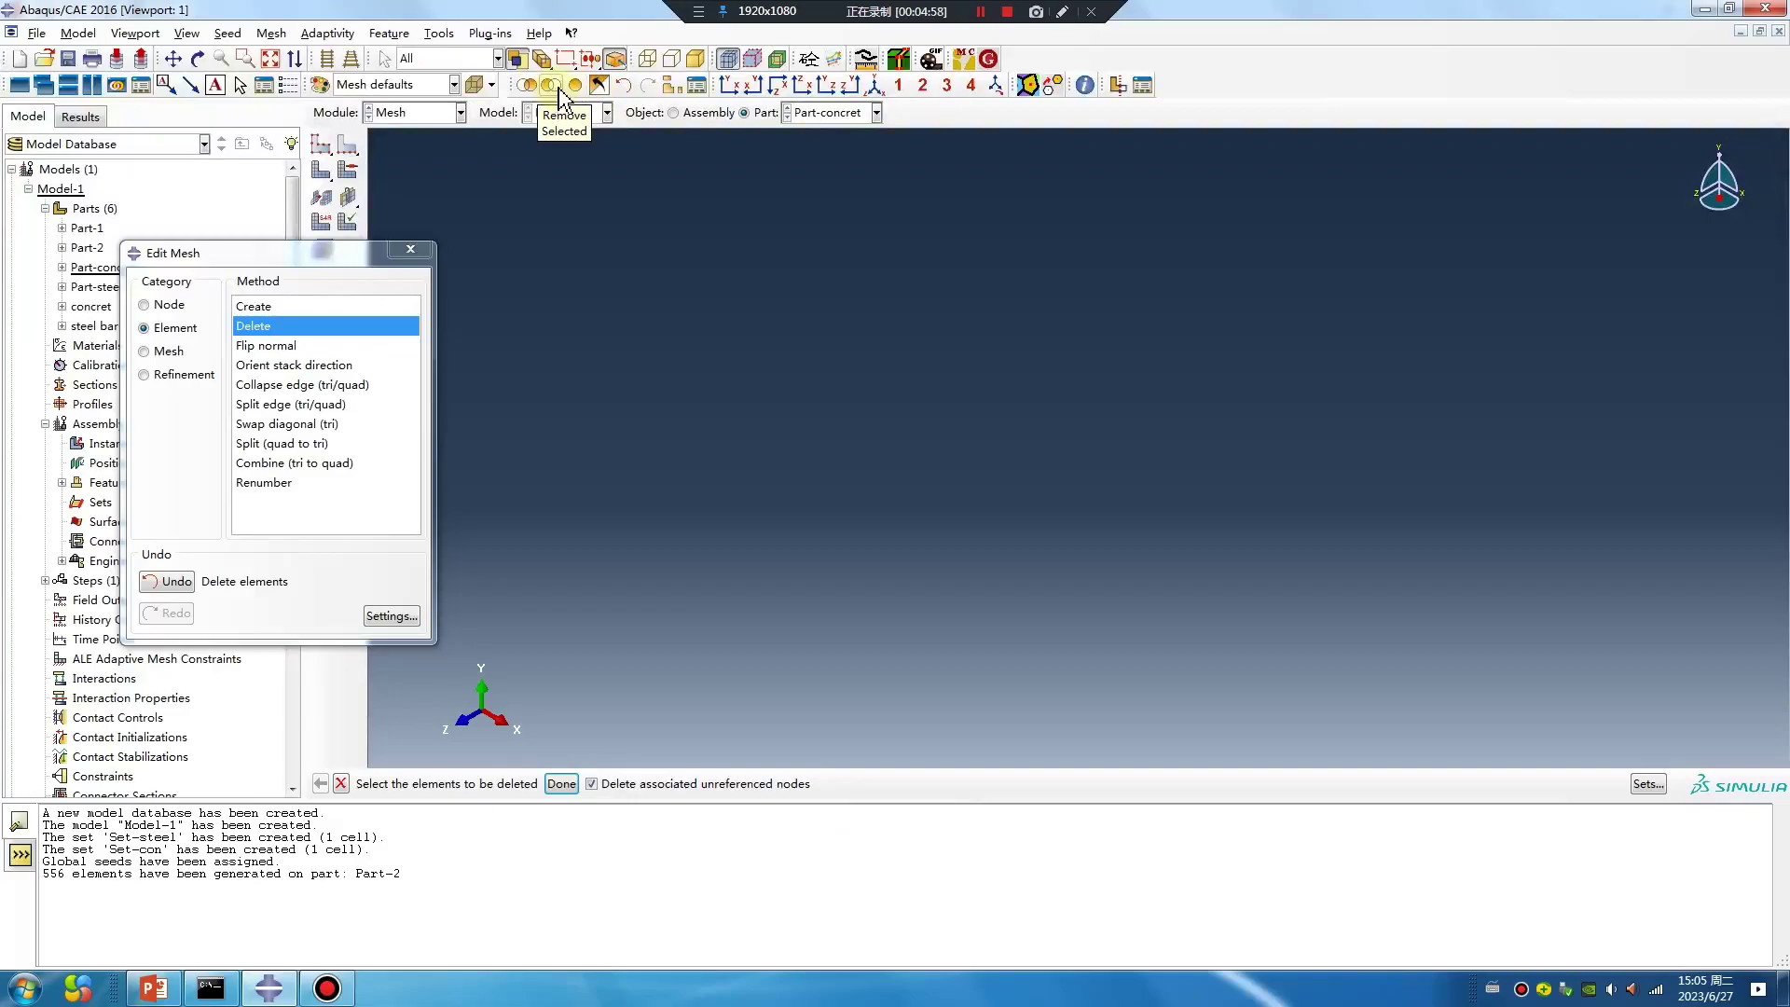
Switch to Part-steel and isolate its Set-con elements in the display
click(833, 113)
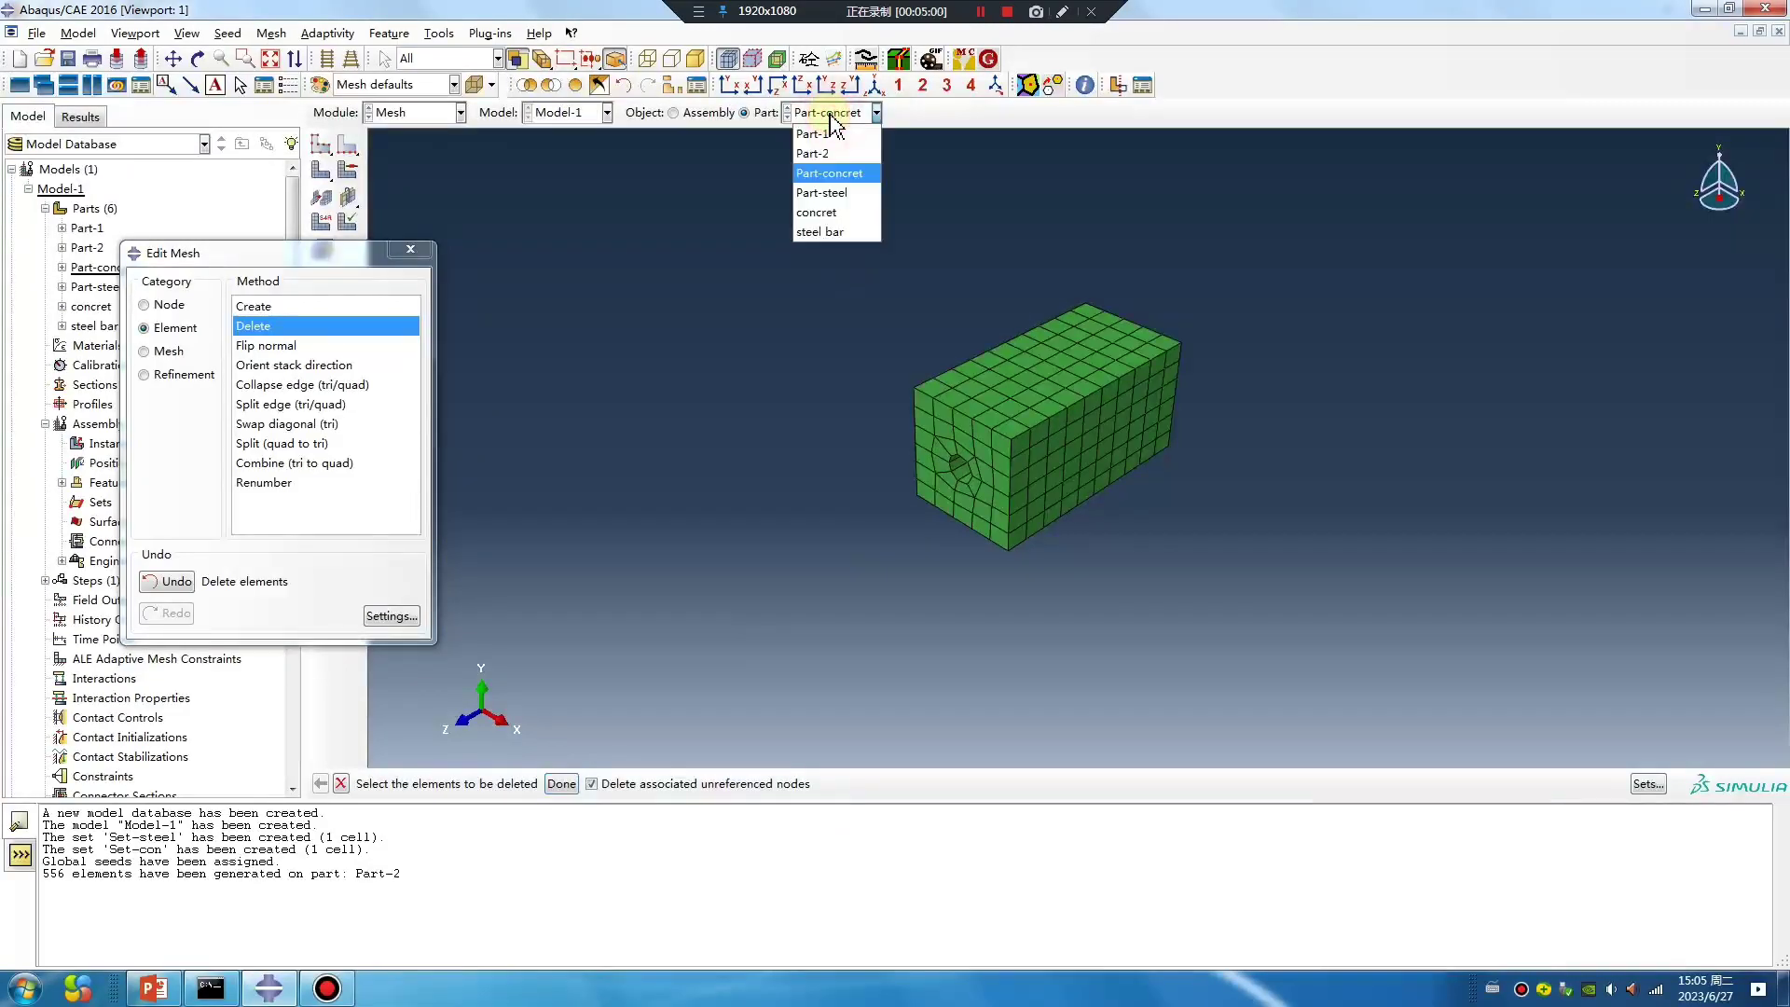
click(835, 191)
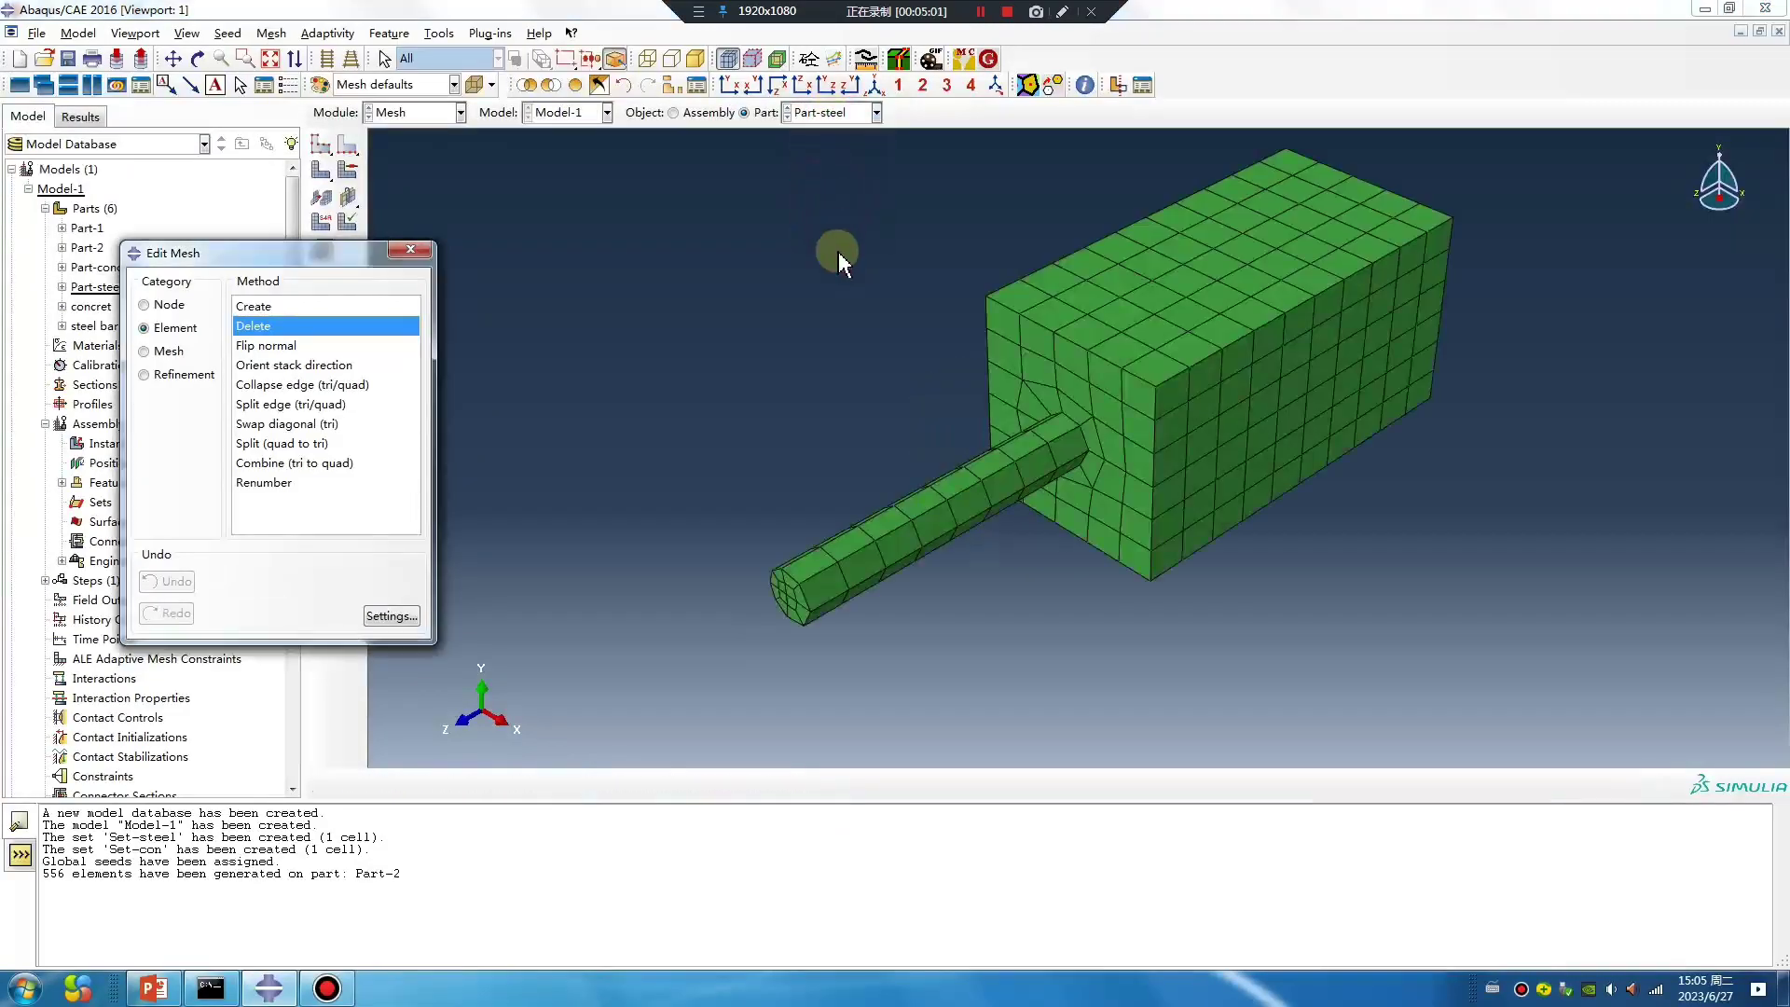
click(439, 33)
mouse_move(503, 81)
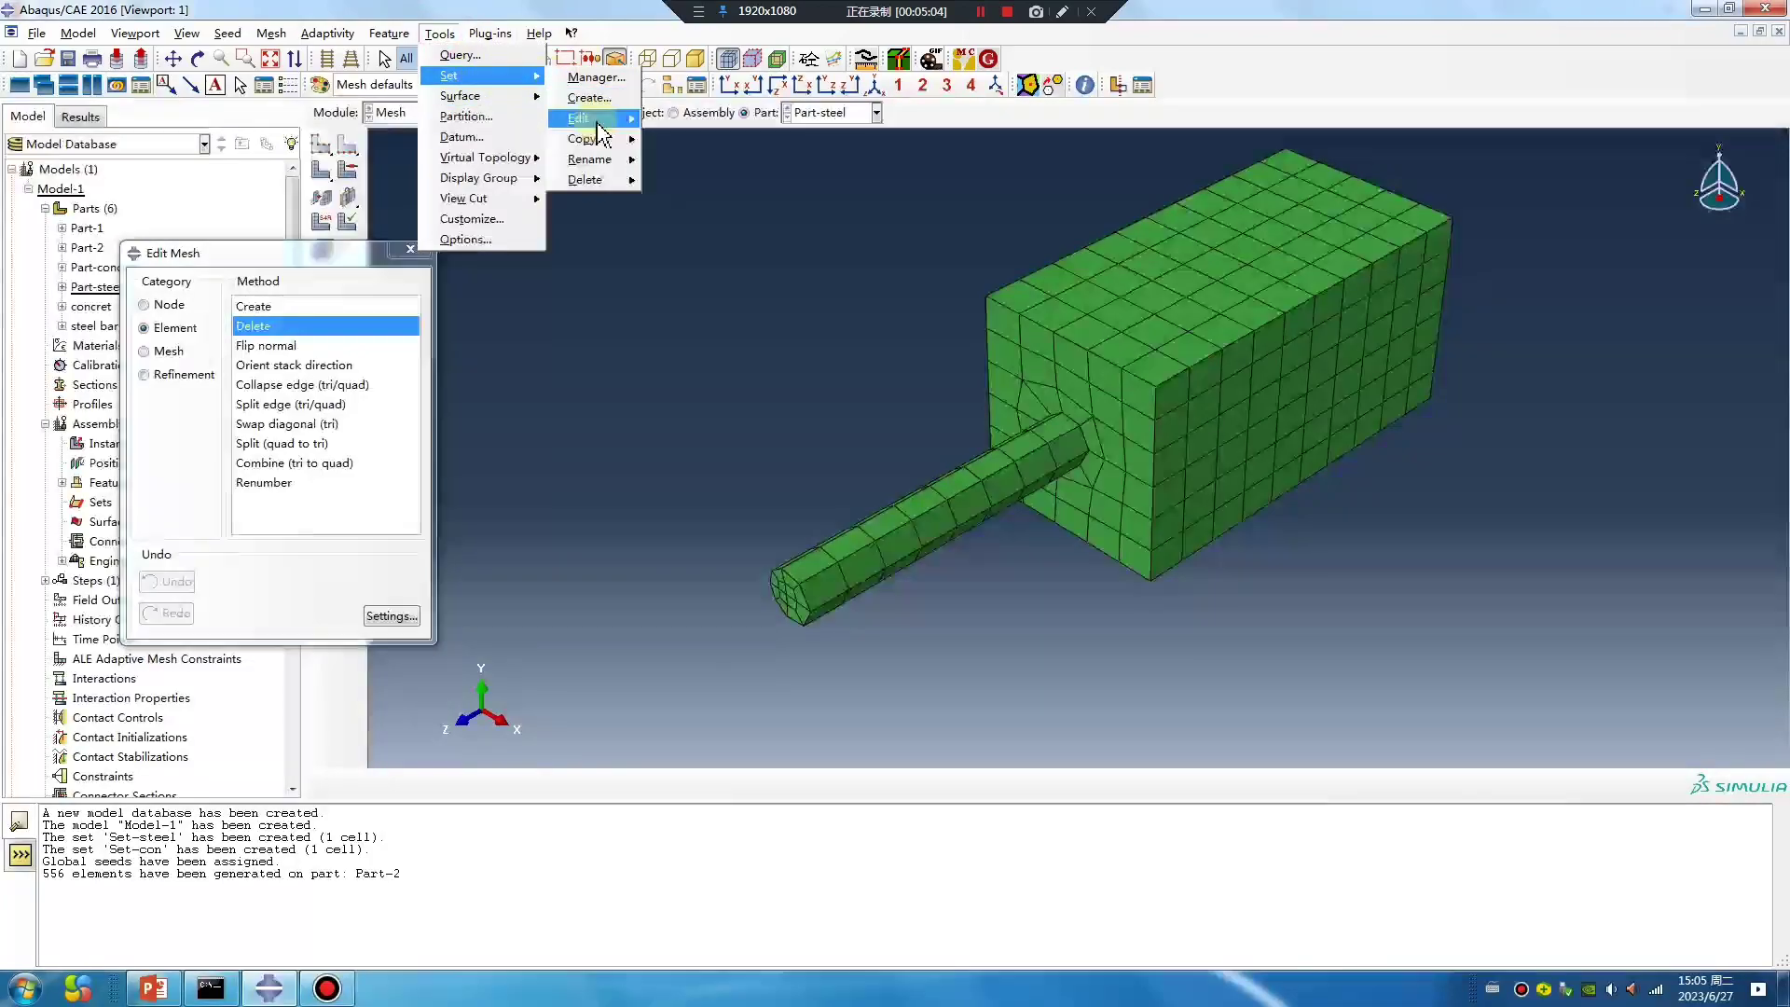
mouse_move(591, 119)
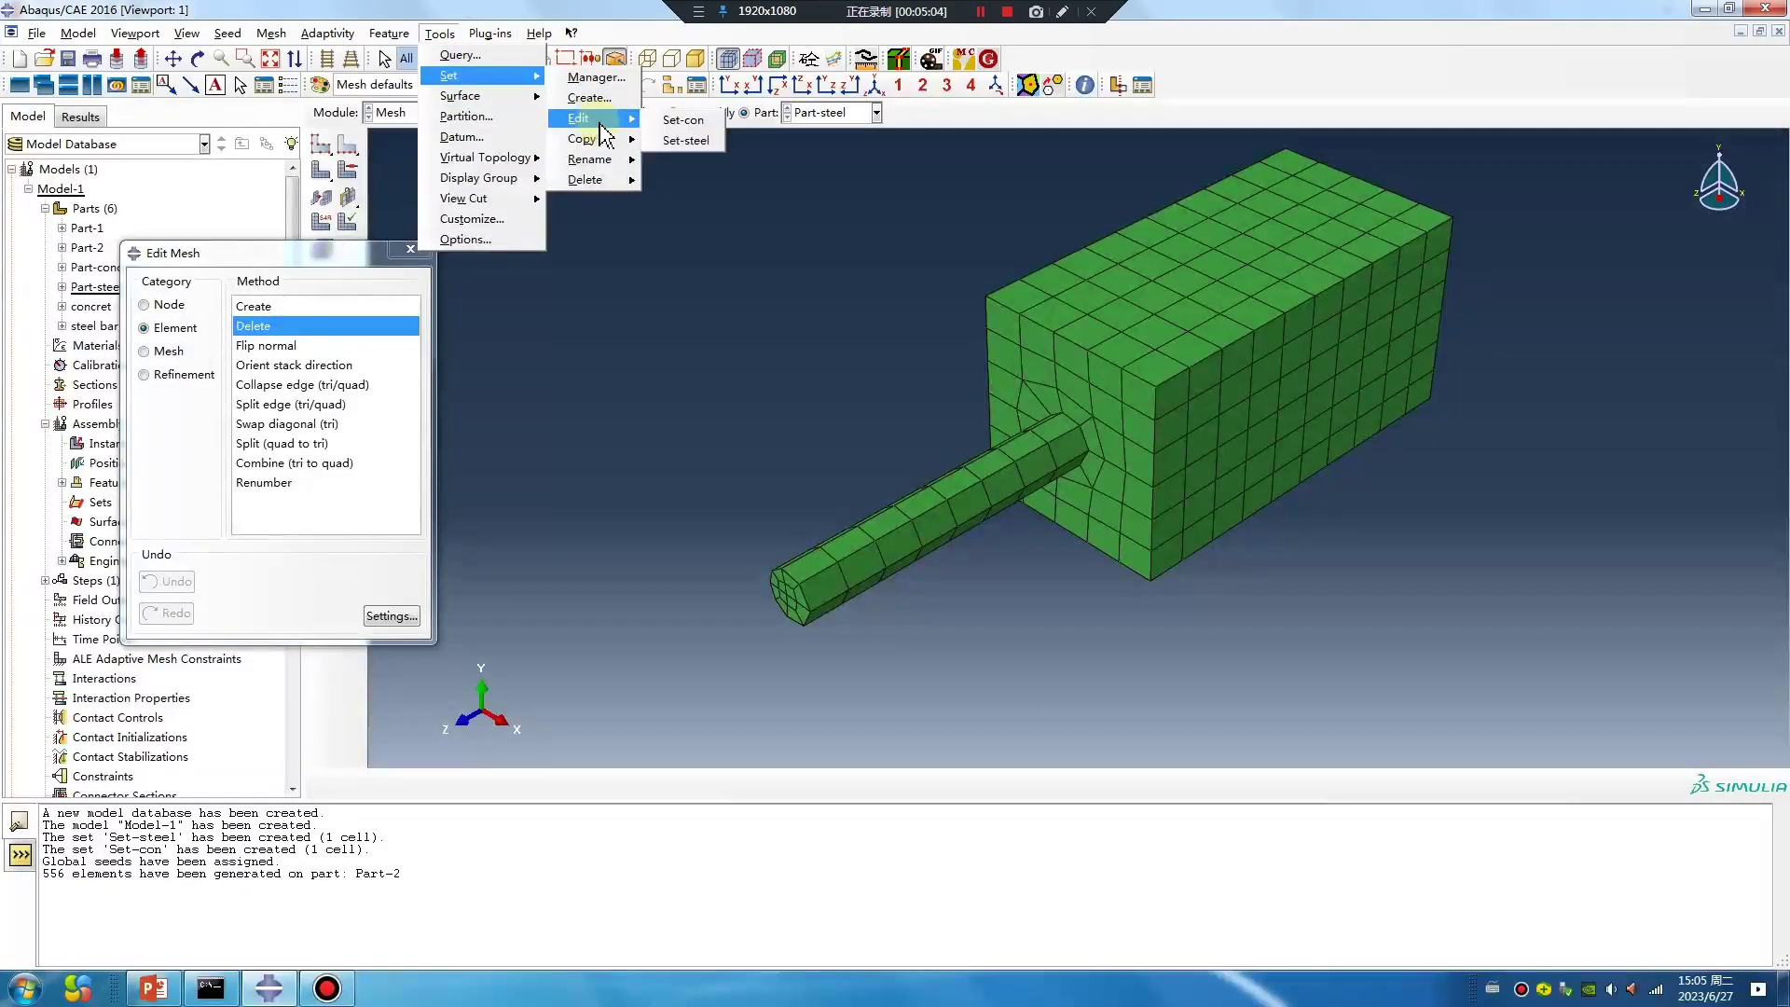
click(708, 140)
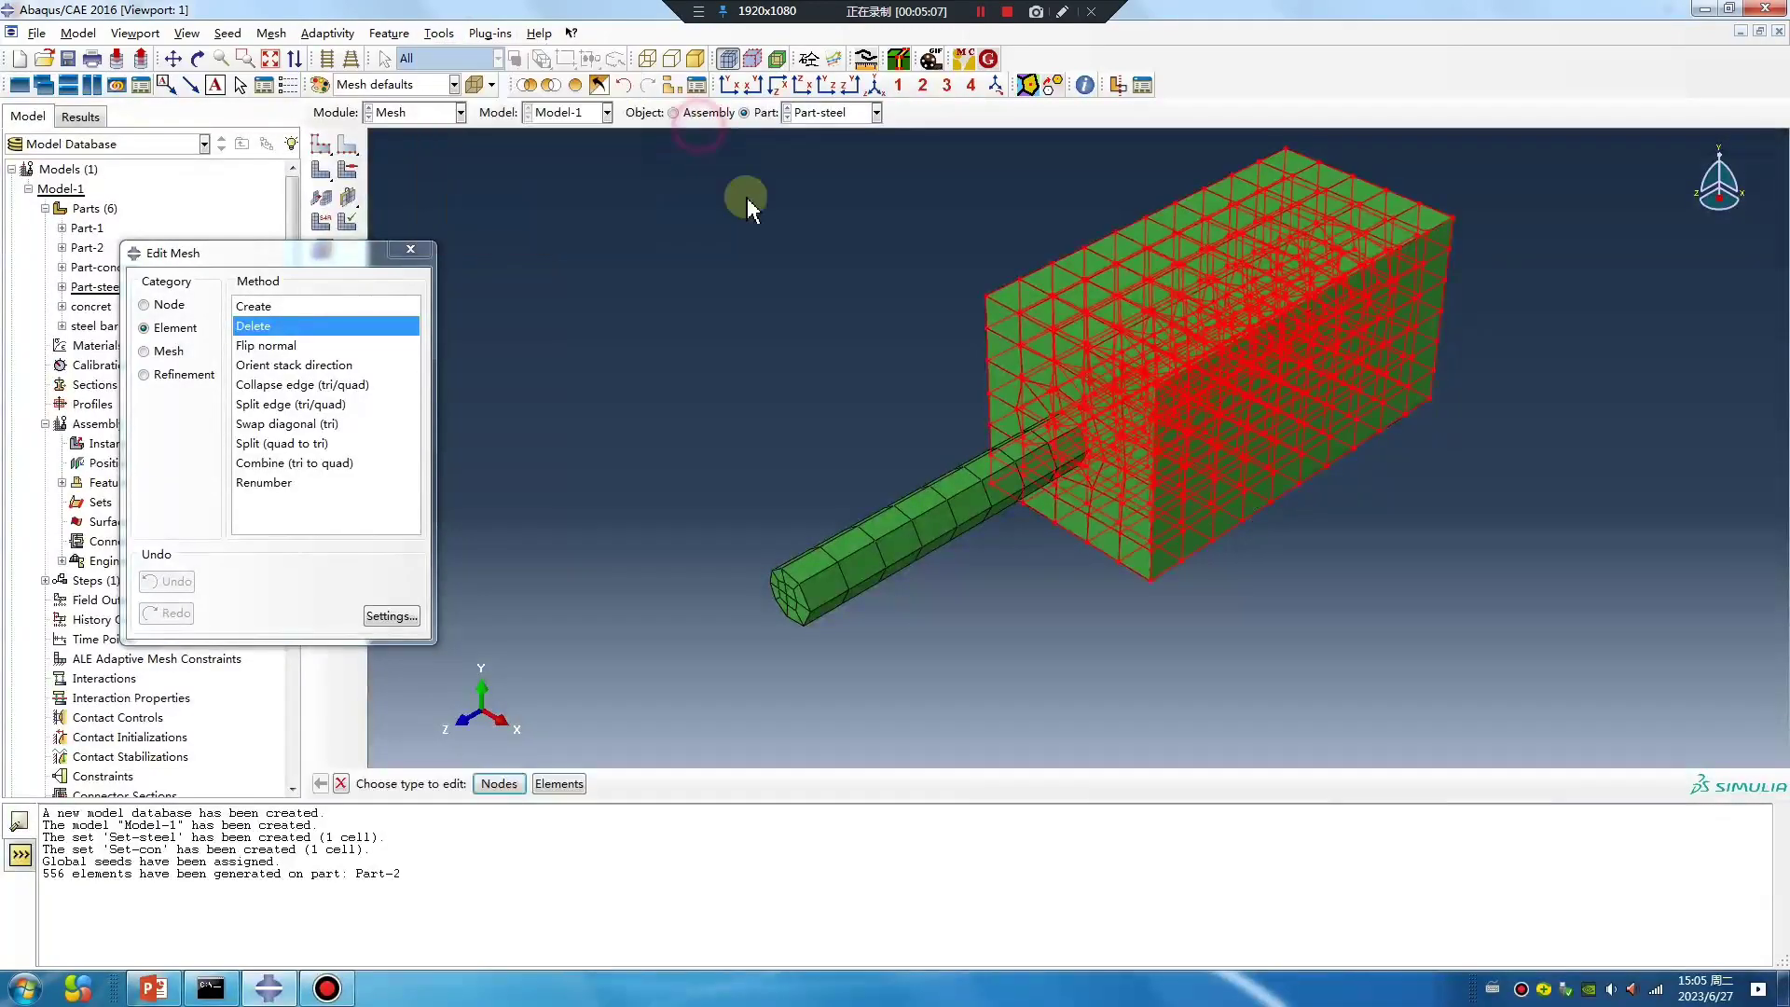
click(527, 85)
Delete all concrete block elements from Part-steel together with their associated unreferenced nodes, and finish mesh editing
click(280, 327)
click(593, 783)
drag(1424, 625, 970, 229)
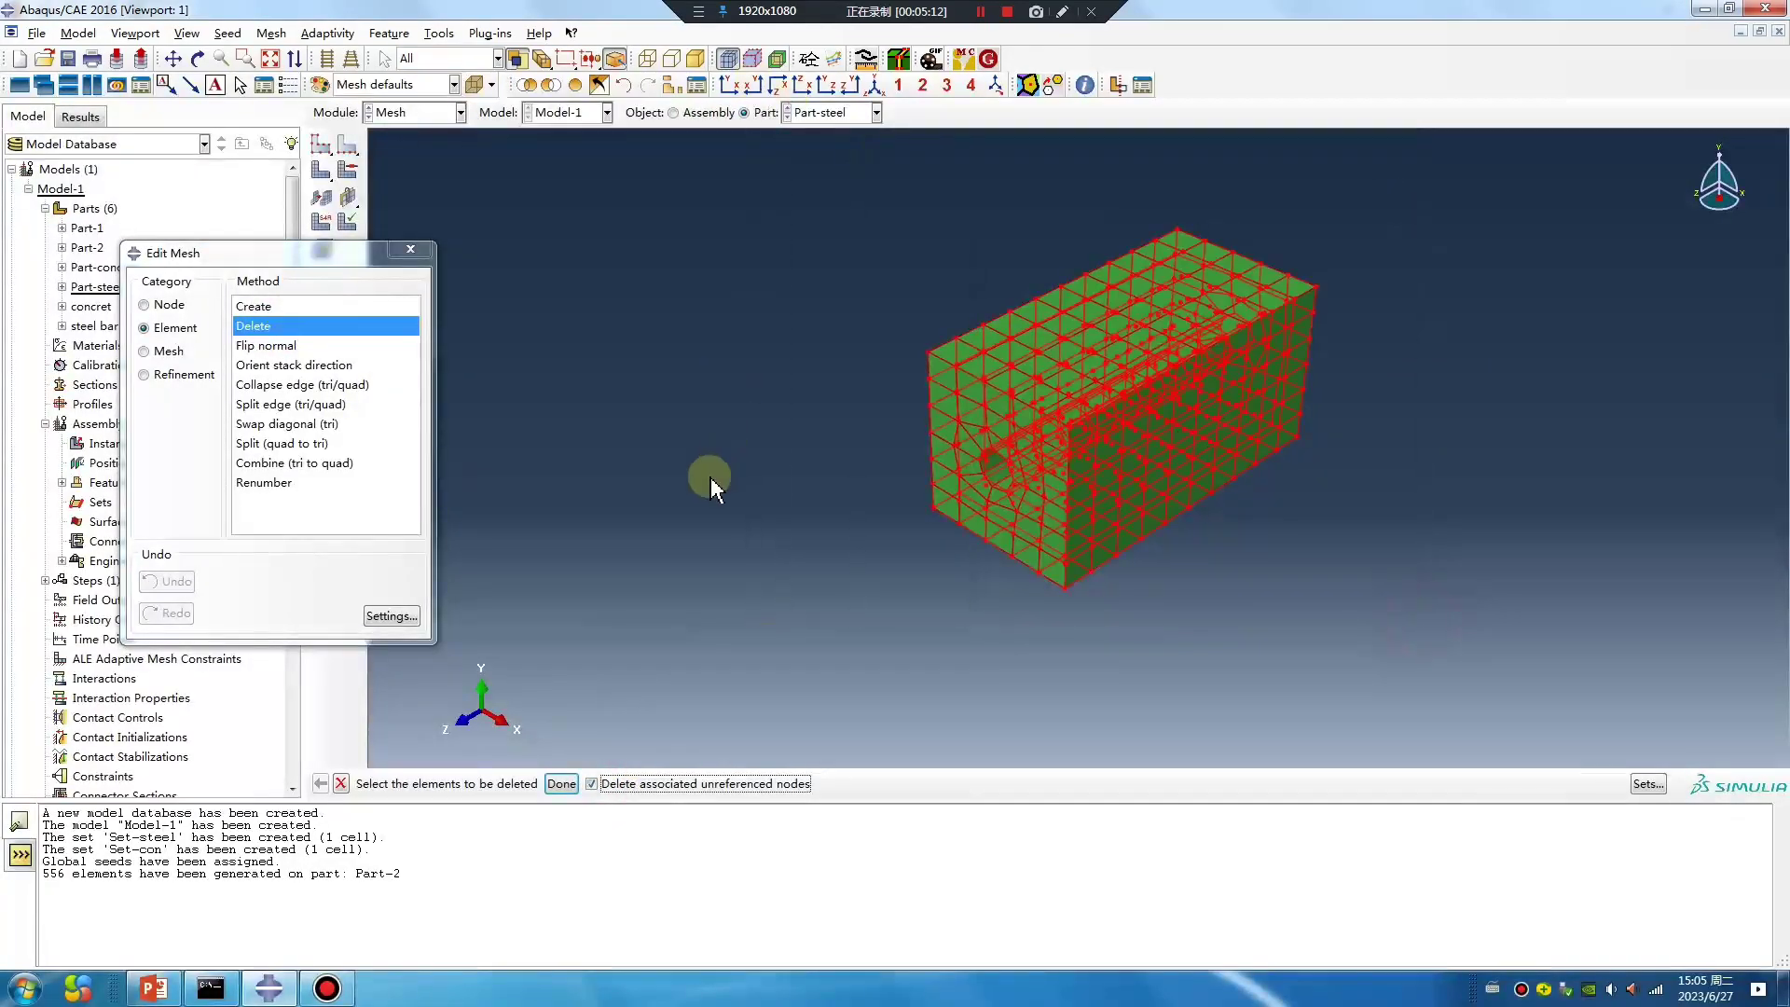
middle_click(710, 467)
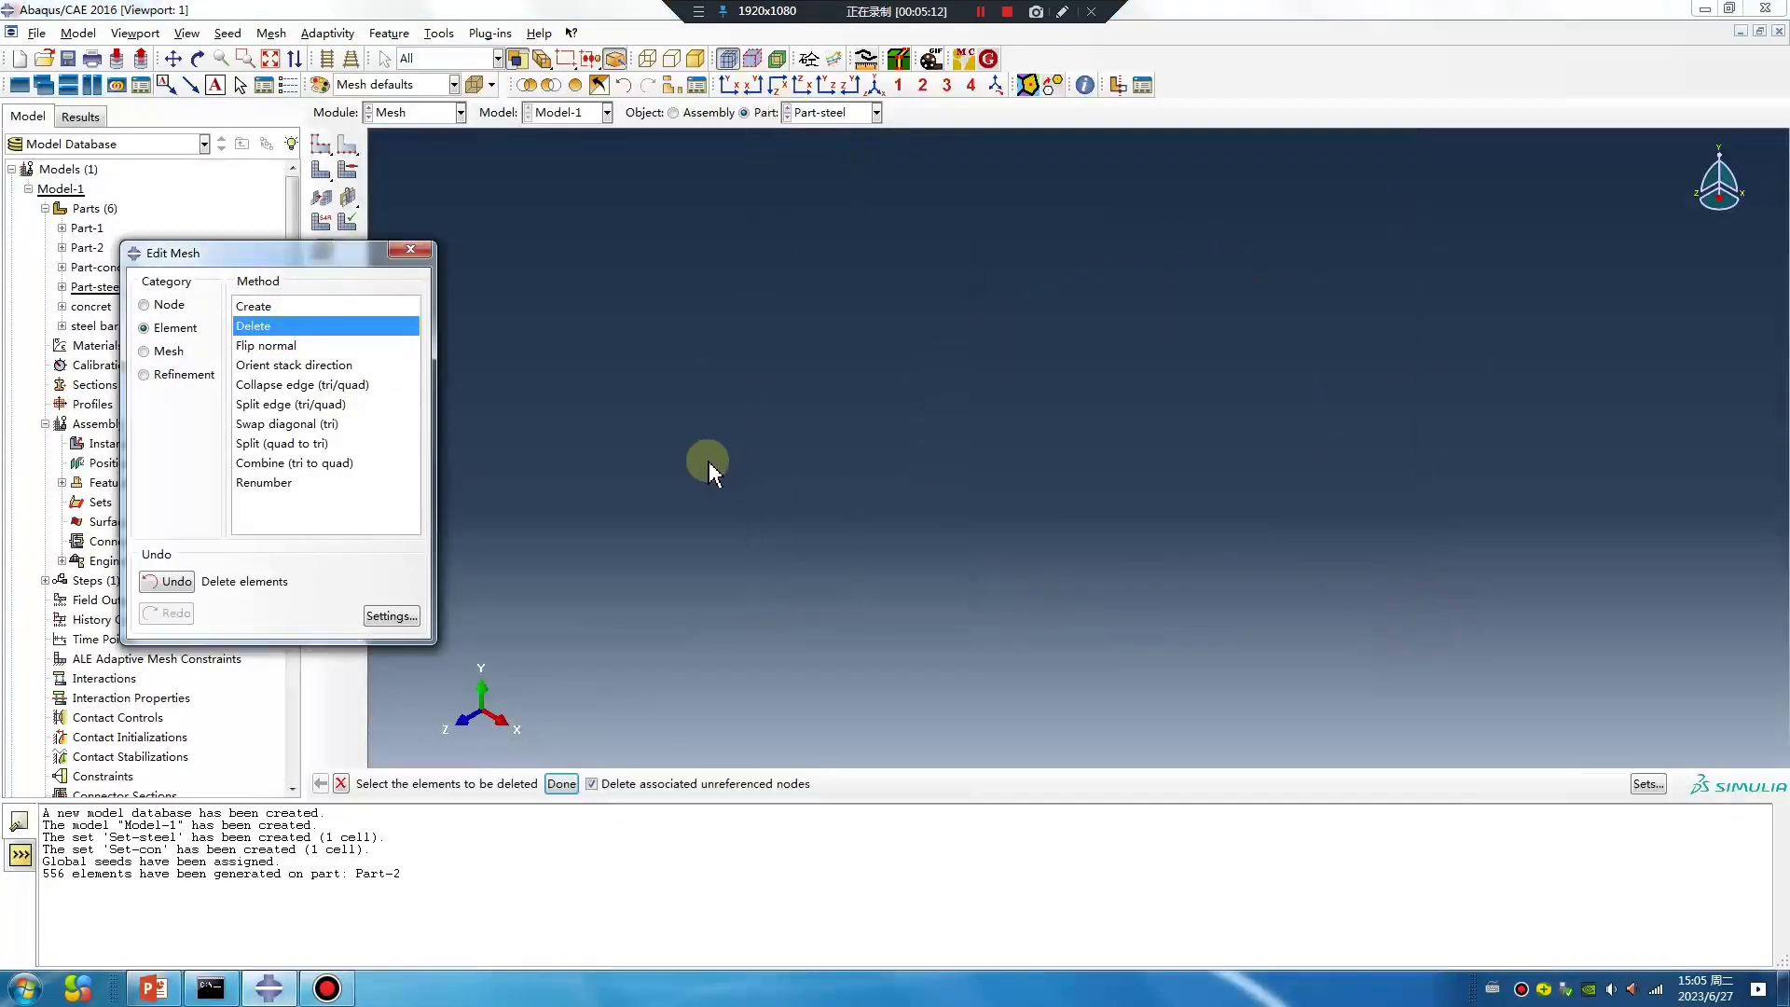
click(410, 249)
Create assembly instances of both Part-concret and Part-steel
click(415, 112)
click(411, 172)
click(321, 143)
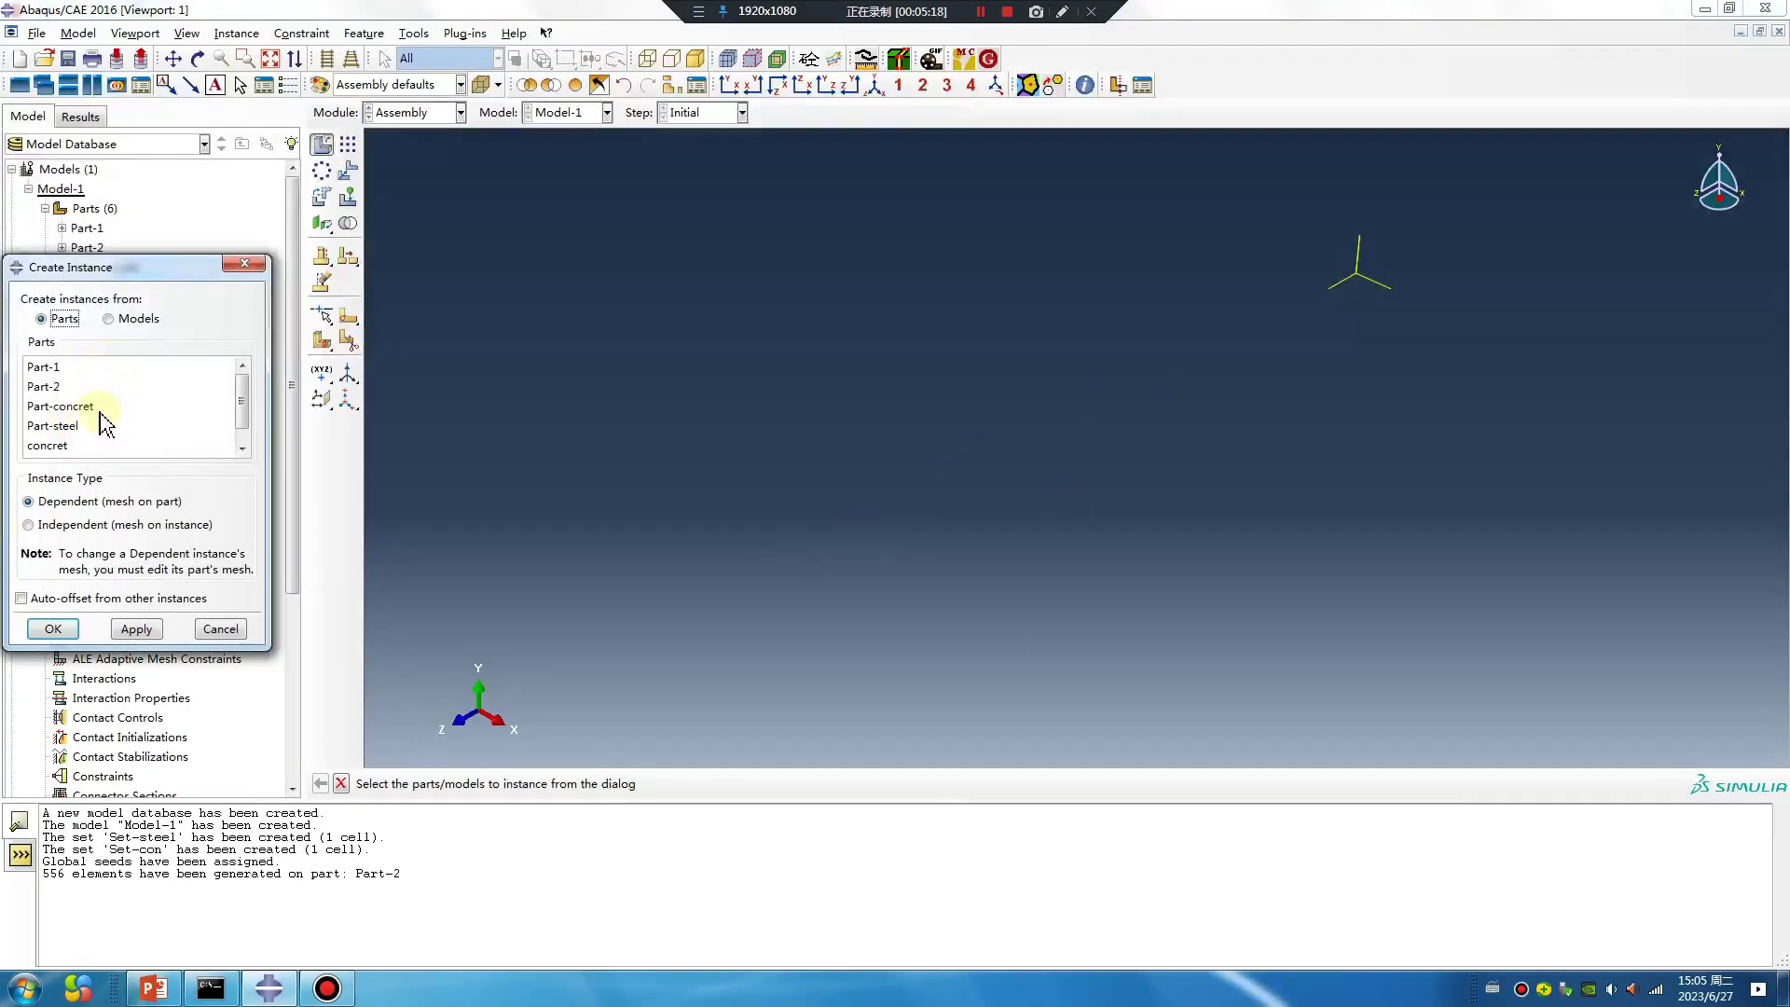
click(93, 407)
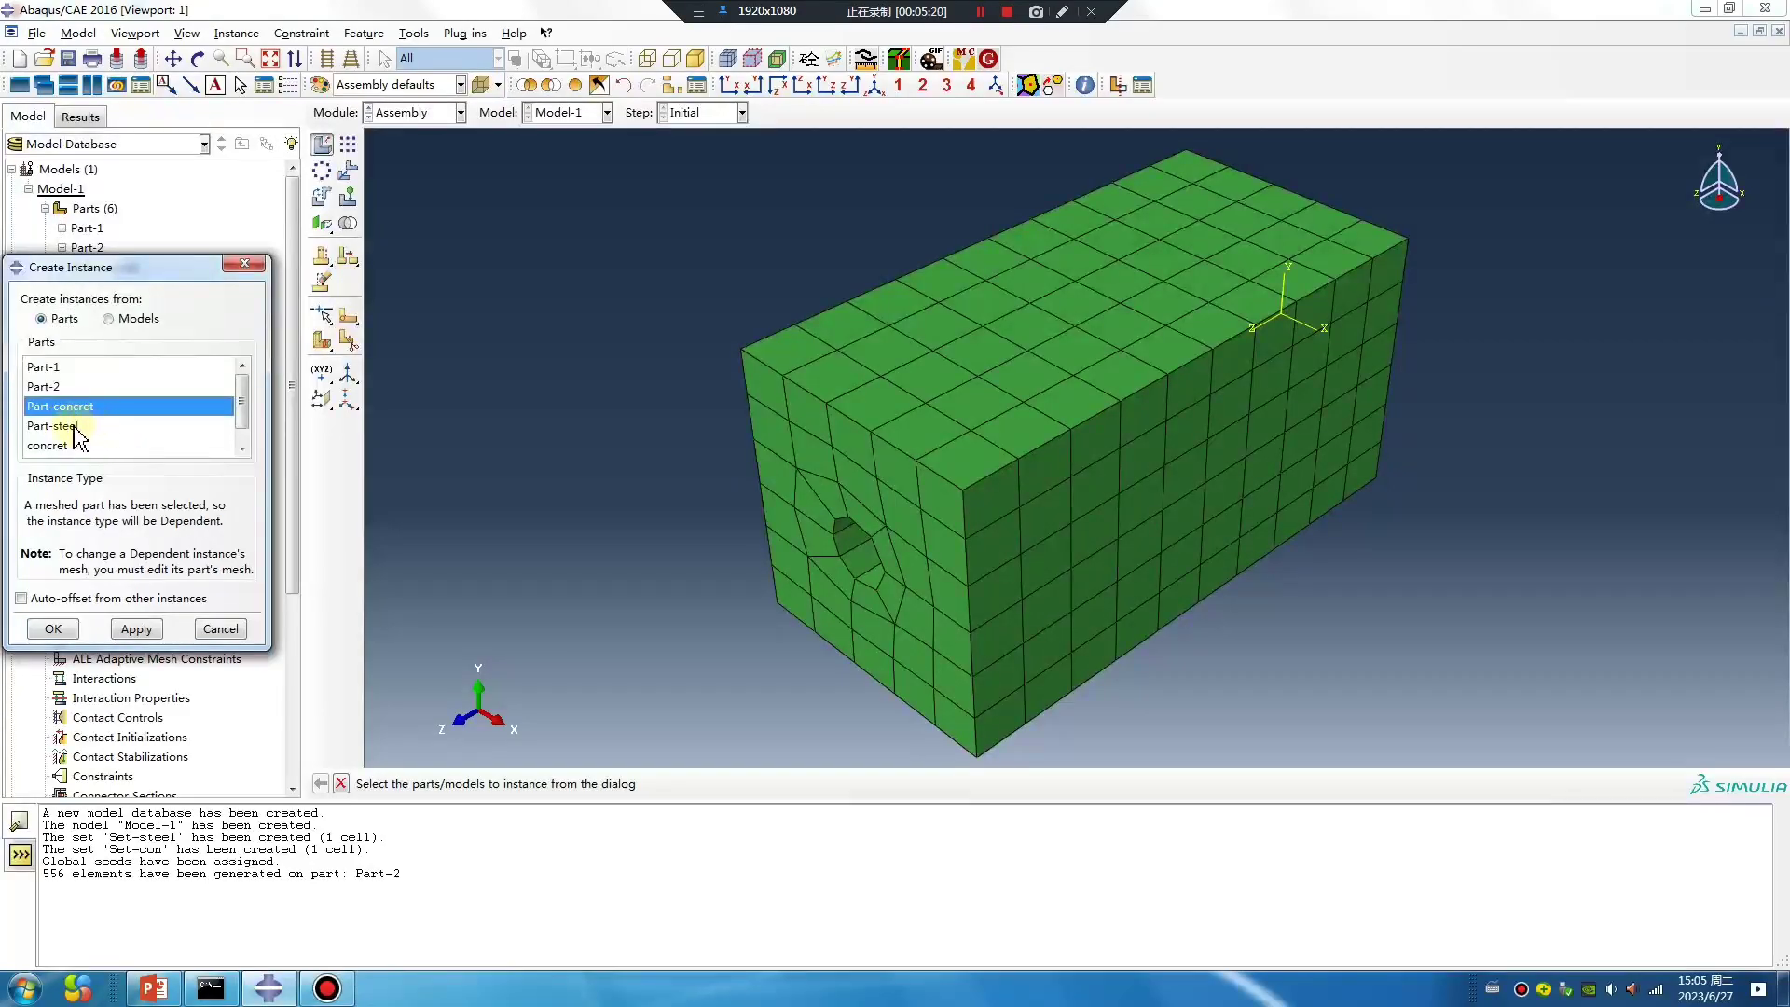
ctrl+click(73, 426)
click(54, 628)
Inspect the assembled block and bar meshes in wireframe, checking how their nodes line up along the embedded bar
ctrl+alt+drag(1154, 536, 1075, 400)
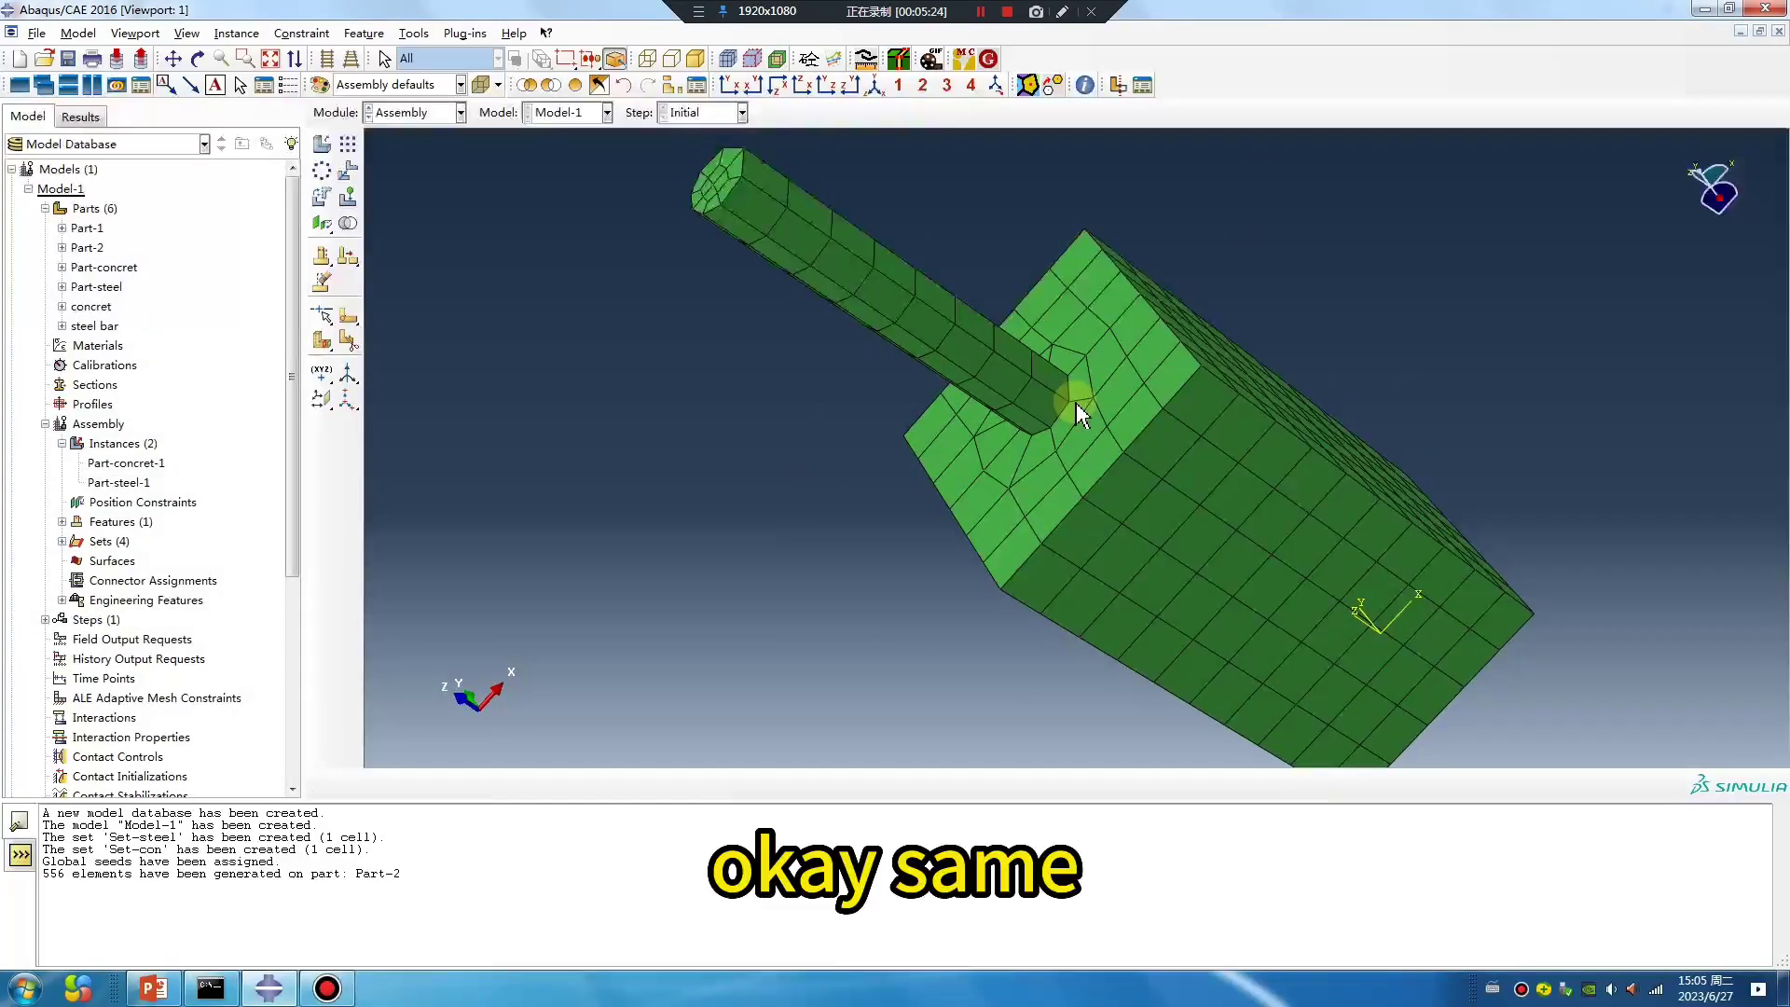
click(646, 58)
ctrl+alt+drag(1131, 320, 799, 544)
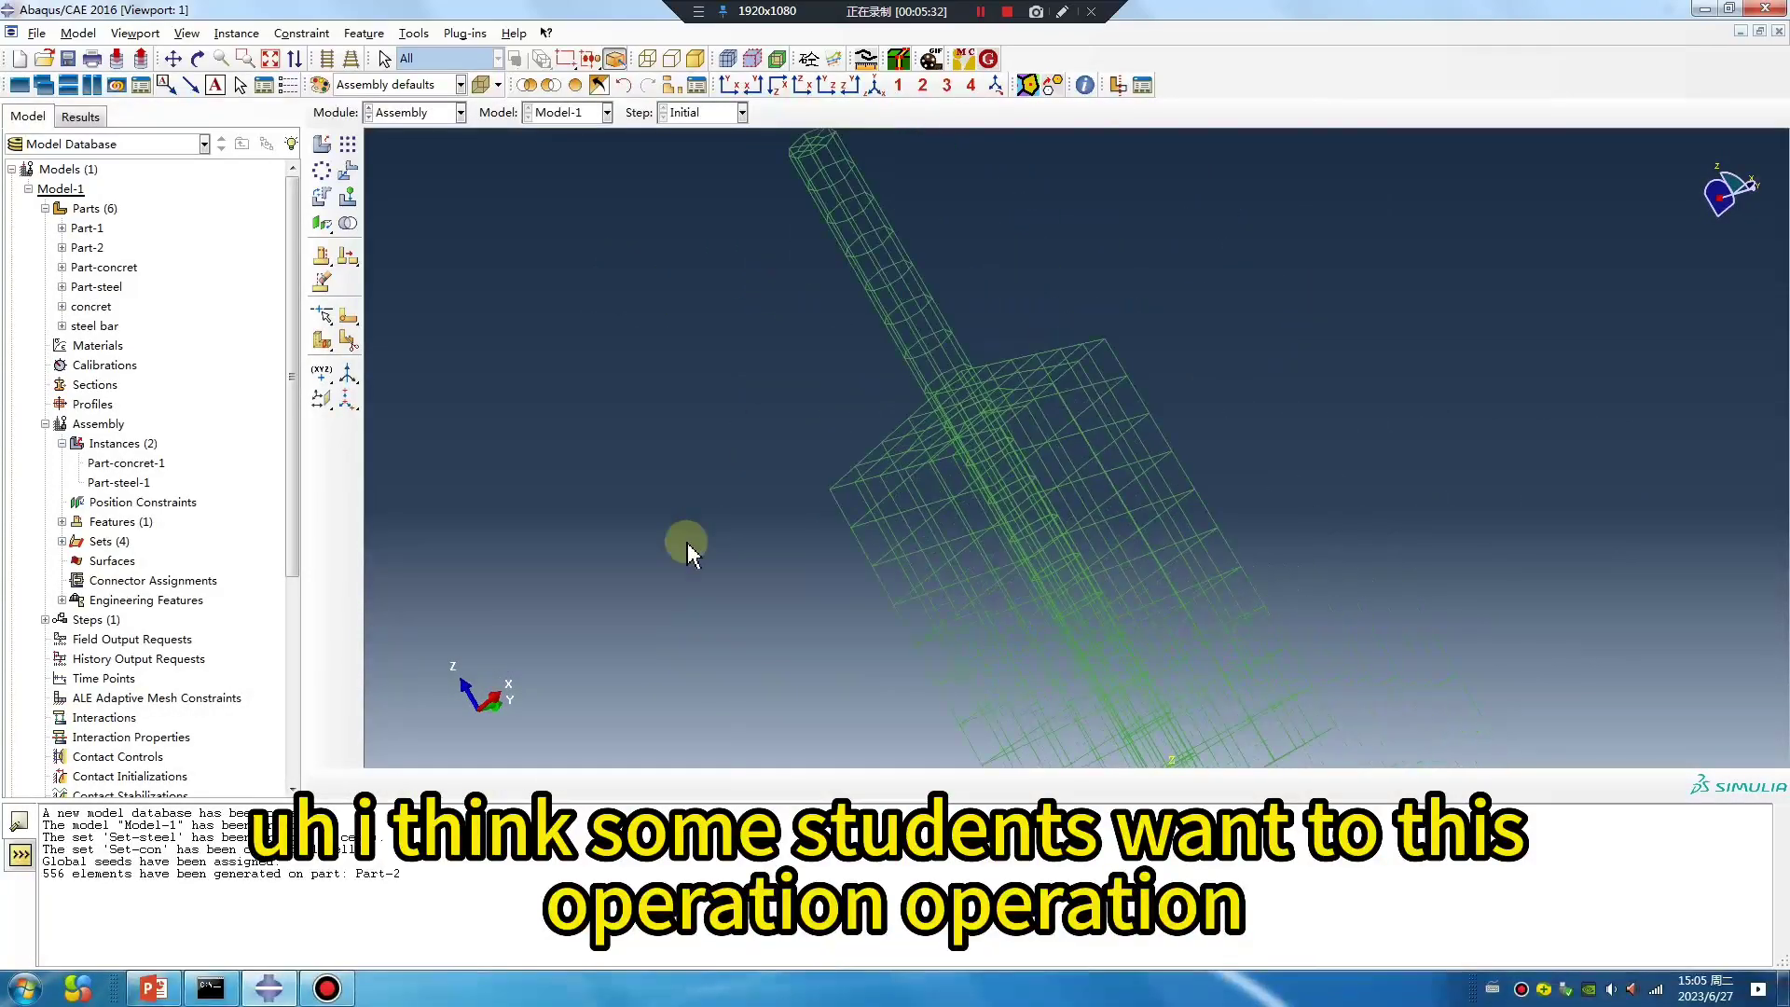
ctrl+alt+drag(937, 366, 1003, 519)
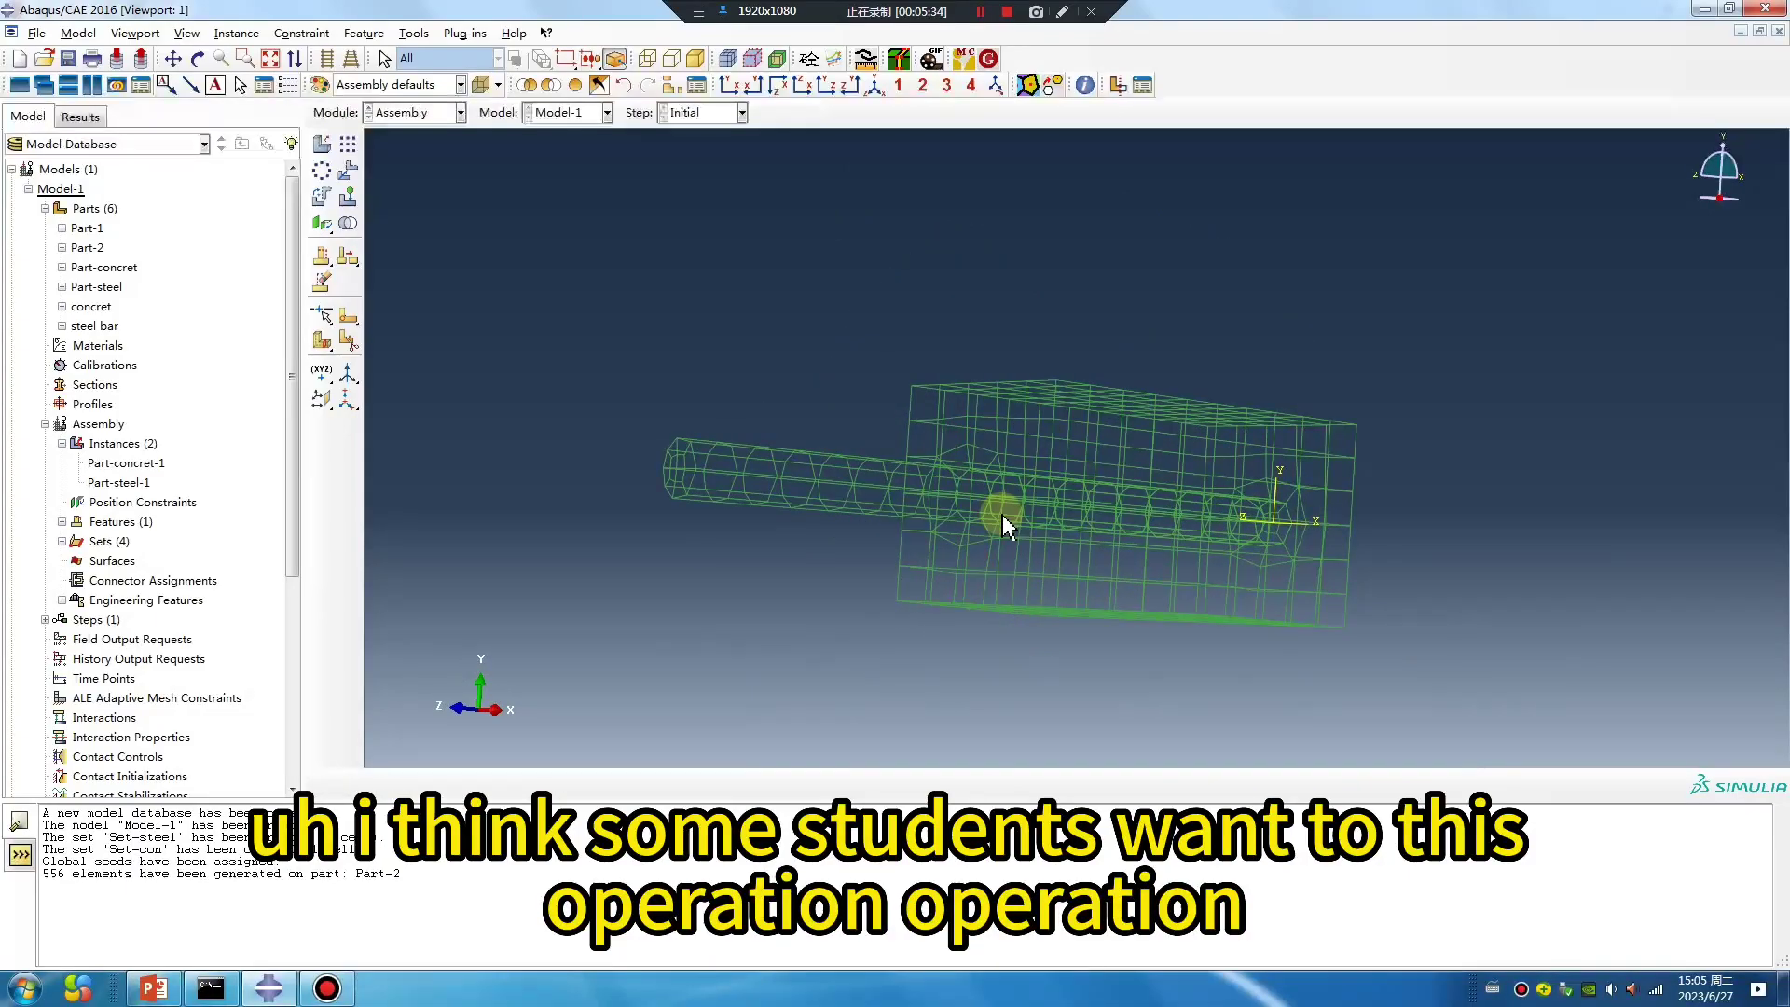
ctrl+alt+drag(1172, 414, 1124, 495)
scroll(1015, 485, down, 4)
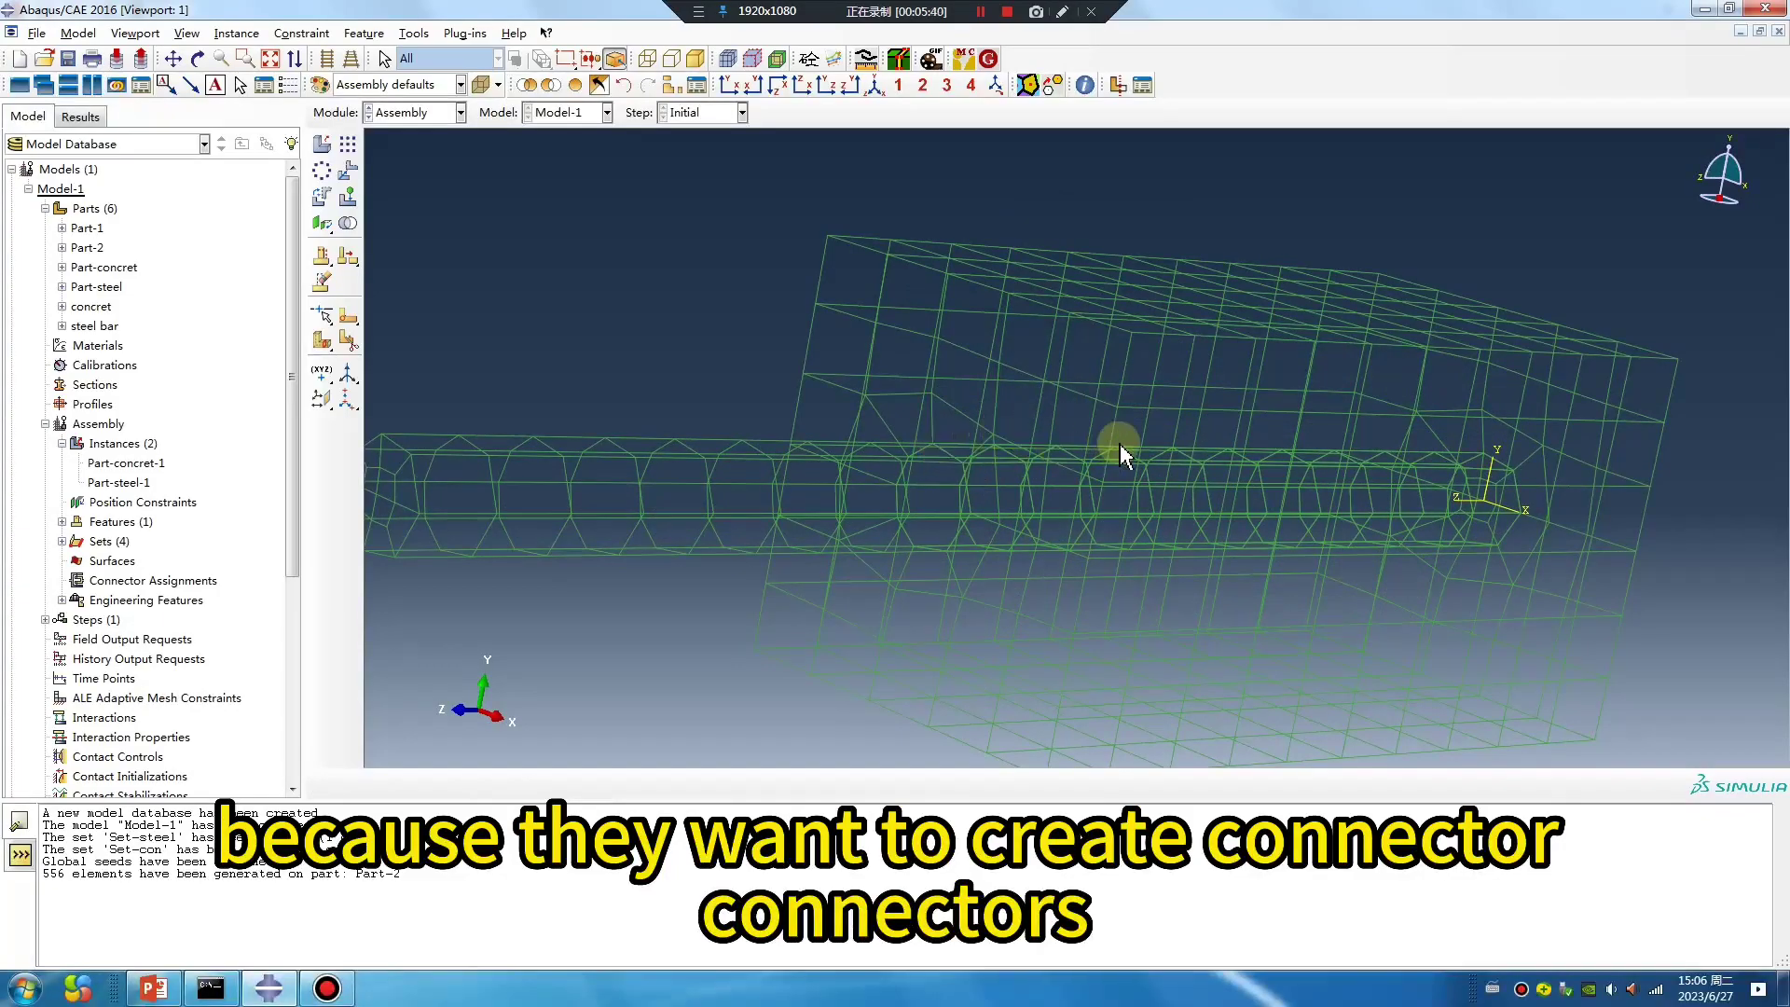
scroll(979, 536, down, 5)
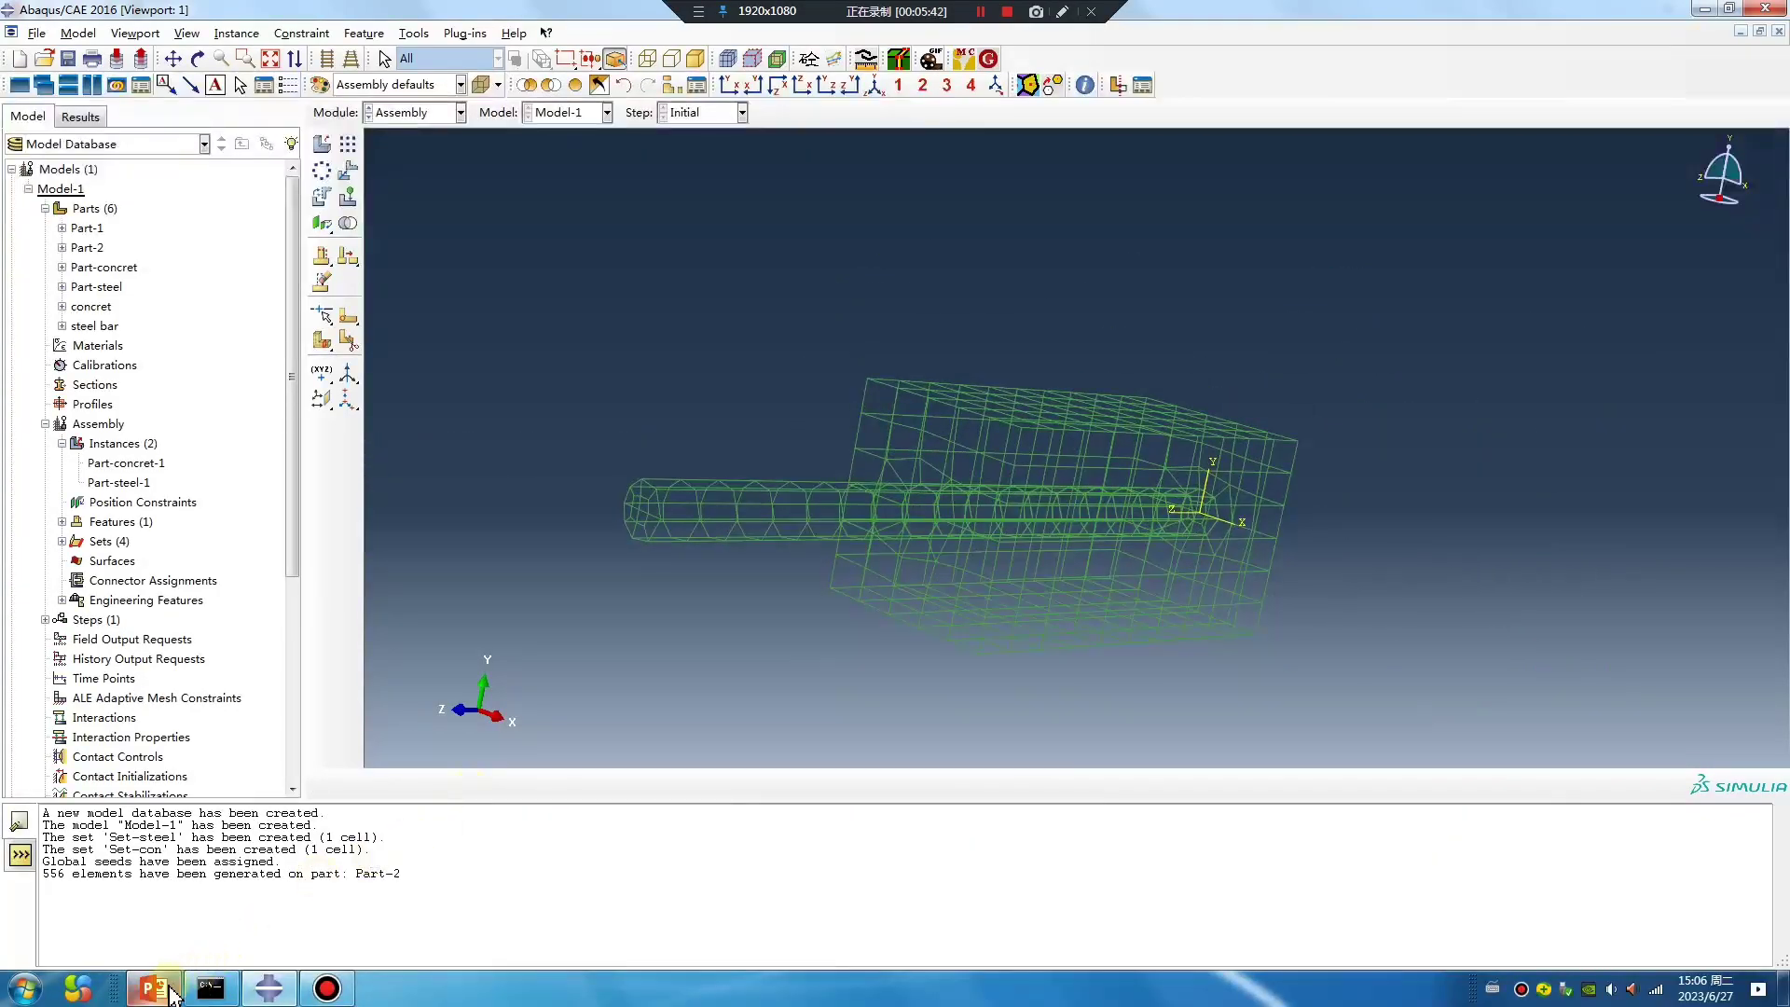